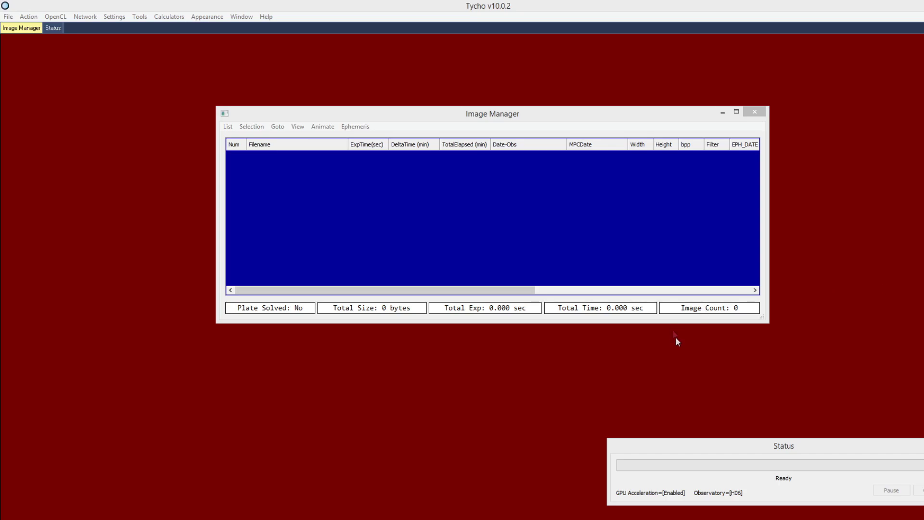
Add all the compressed .fit.fz images from the V0544_And folder to the image list
{"action": "left_click", "coordinate": [490, 132]}
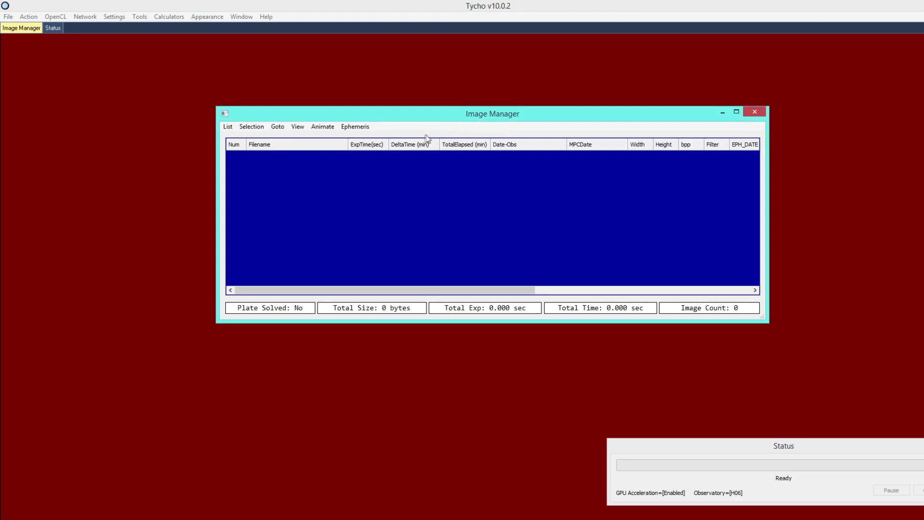
{"action": "left_click", "coordinate": [225, 127]}
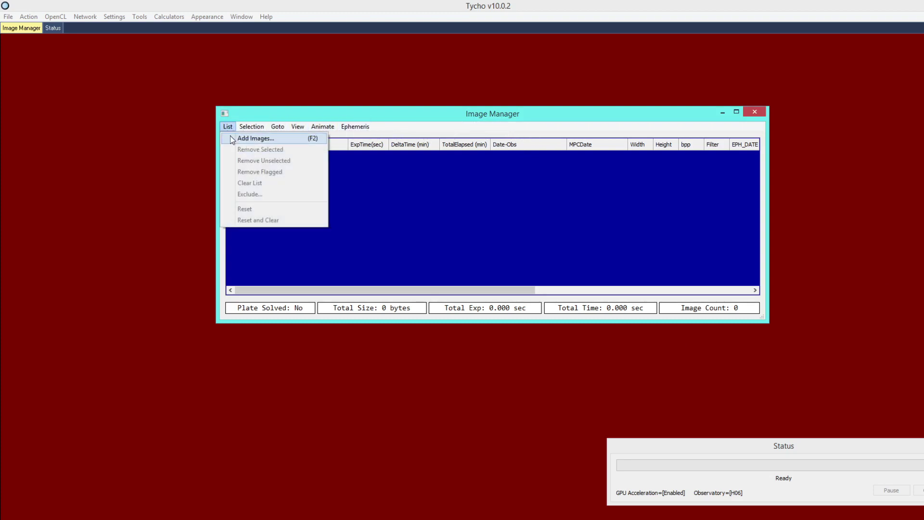
{"action": "left_click", "coordinate": [282, 140]}
{"action": "left_click", "coordinate": [559, 133]}
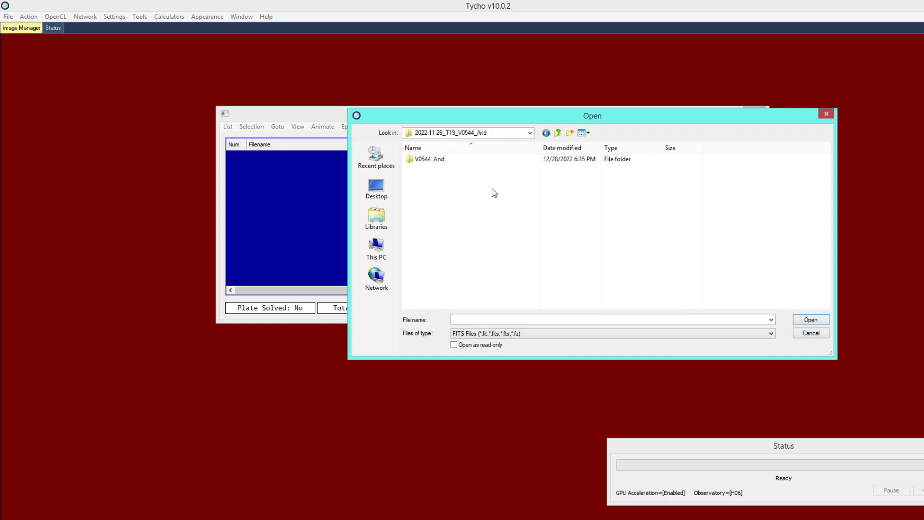
{"action": "double_click", "coordinate": [450, 160]}
{"action": "left_click_drag", "start_coordinate": [825, 166], "coordinate": [834, 299]}
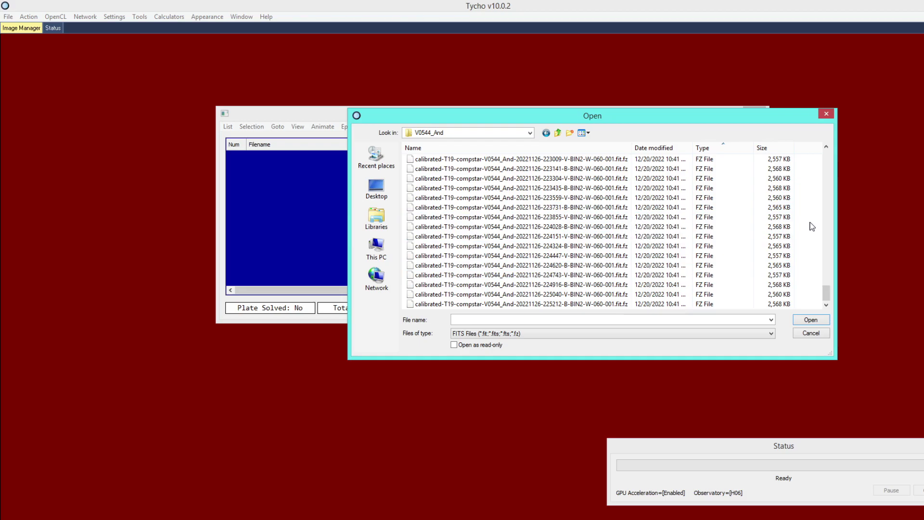
{"action": "key", "text": "ctrl+a"}
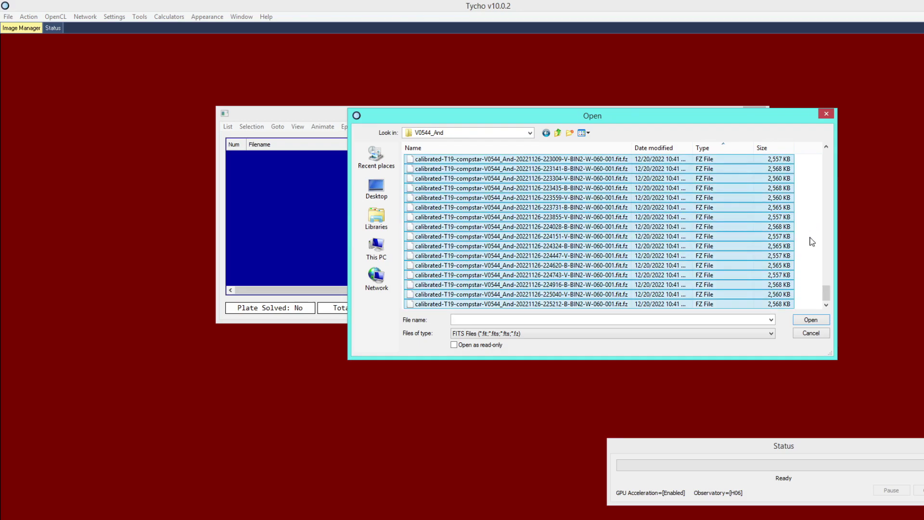
{"action": "left_click", "coordinate": [810, 319]}
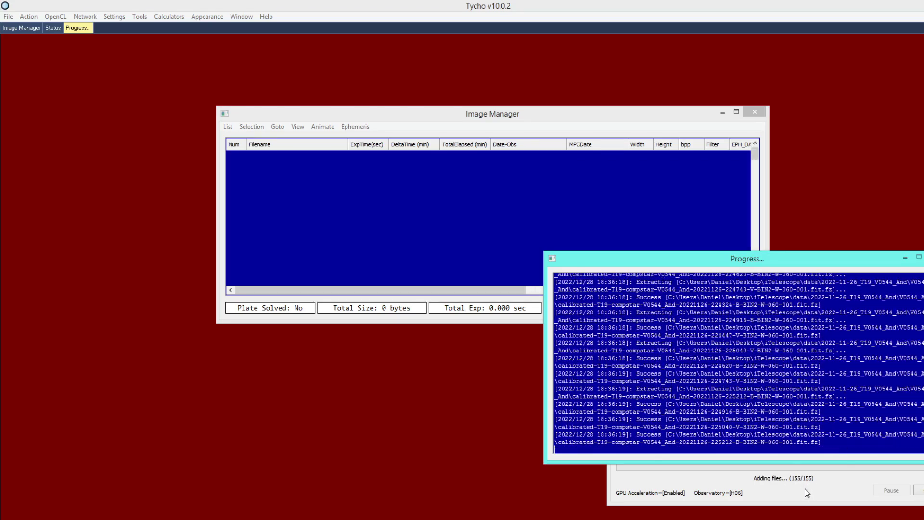
Delete the original compressed .fz files from the V0544_And folder, keeping the extracted .fit files, without adding further images
{"action": "left_click_drag", "start_coordinate": [654, 114], "coordinate": [626, 65]}
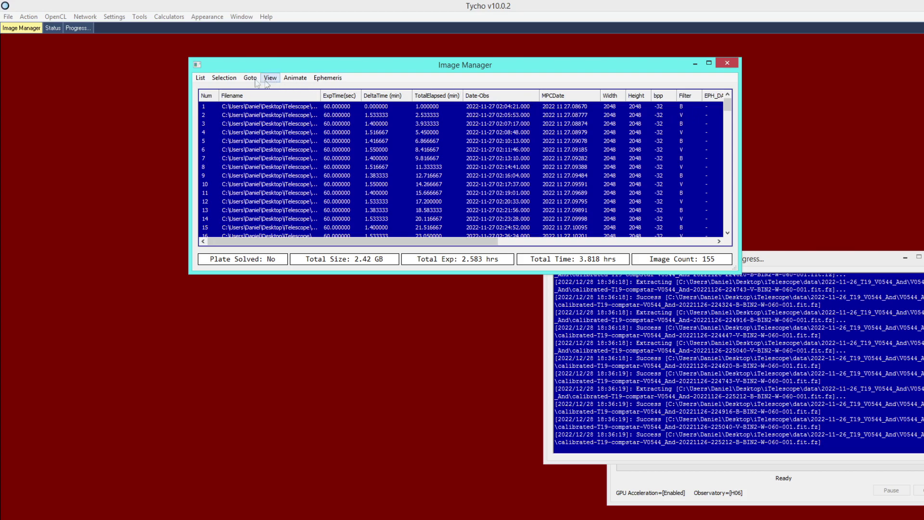
{"action": "left_click", "coordinate": [200, 78]}
{"action": "left_click", "coordinate": [214, 89]}
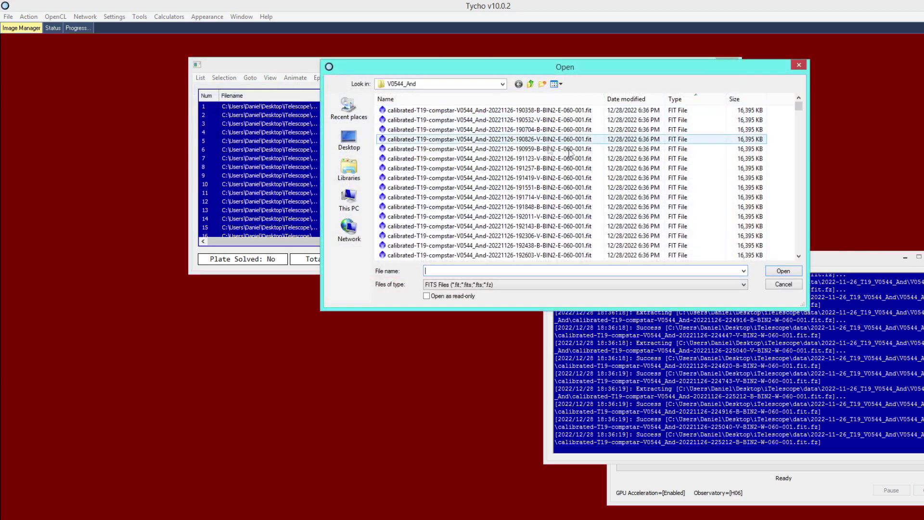
{"action": "left_click_drag", "start_coordinate": [798, 106], "coordinate": [793, 179]}
{"action": "left_click", "coordinate": [533, 151]}
{"action": "left_click_drag", "start_coordinate": [799, 179], "coordinate": [801, 254]}
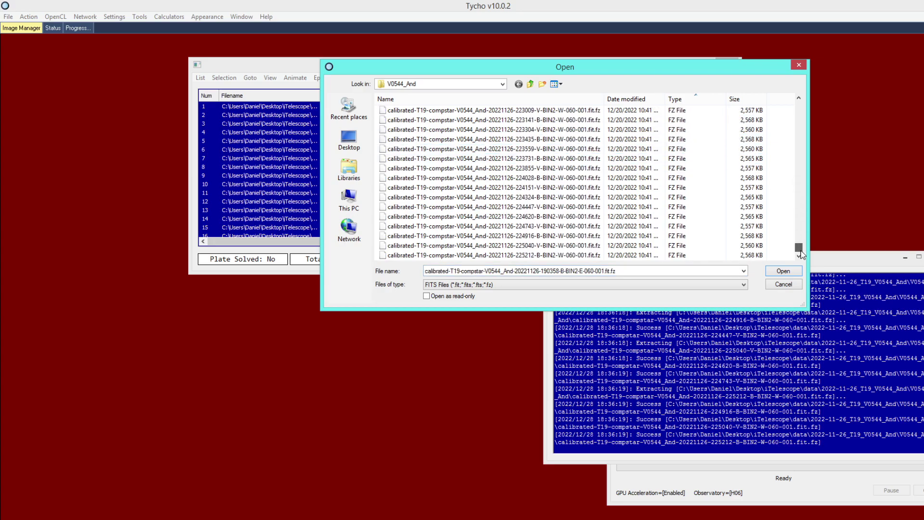
{"action": "left_click", "coordinate": [755, 255], "text": "shift"}
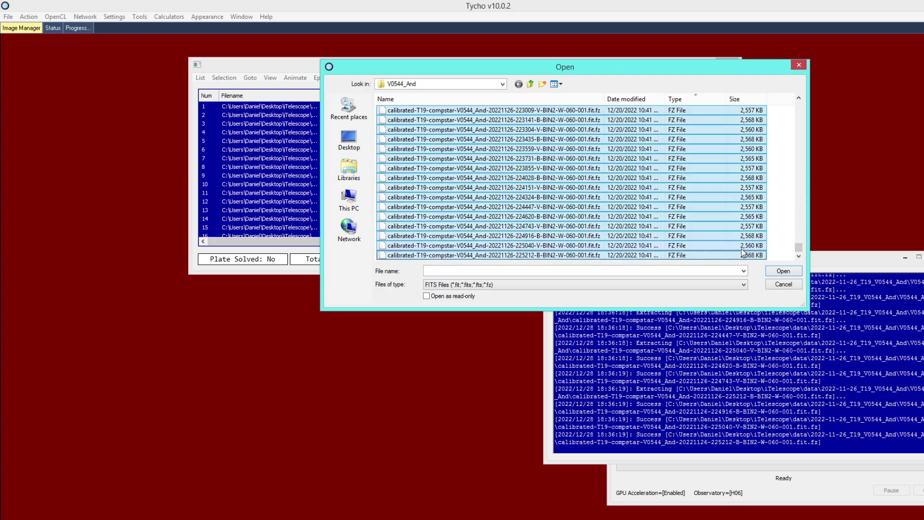
{"action": "right_click", "coordinate": [713, 248]}
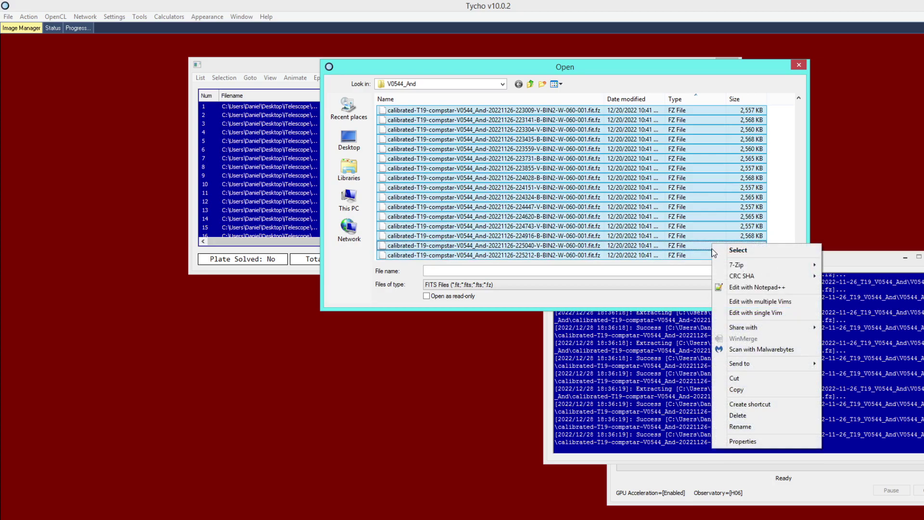
{"action": "left_click", "coordinate": [766, 417]}
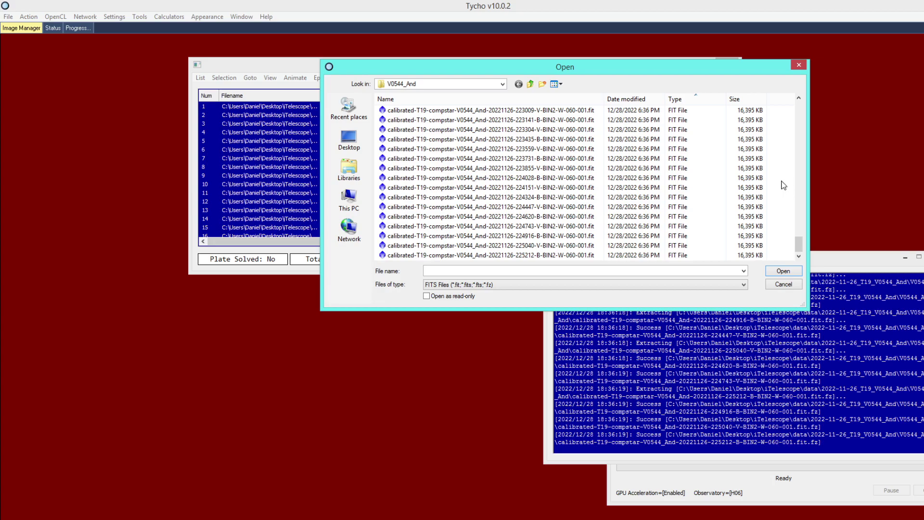
{"action": "left_click", "coordinate": [799, 66]}
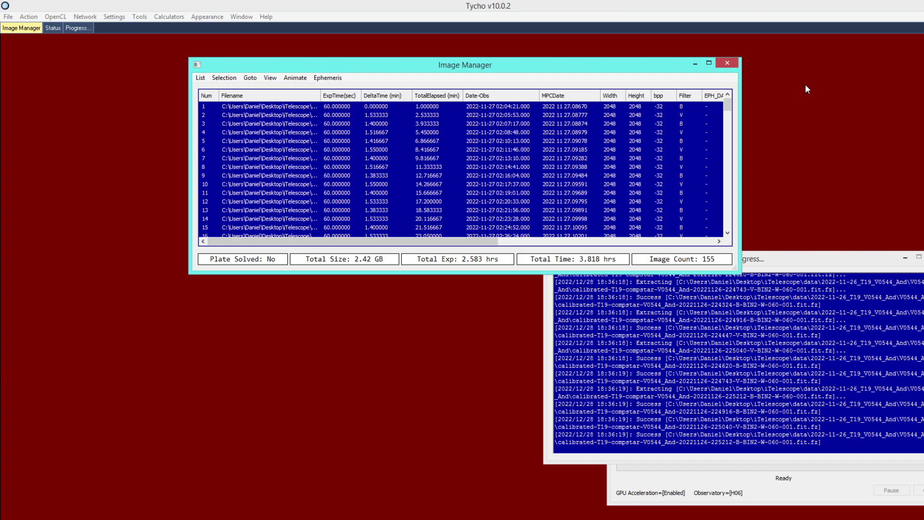
Select the images taken with filter B and remove all unselected images from the list
{"action": "left_click", "coordinate": [225, 78]}
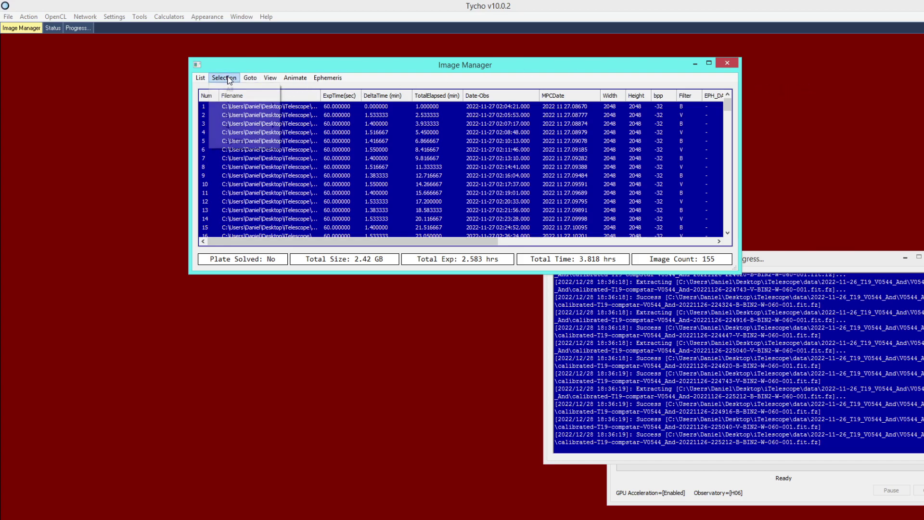
{"action": "left_click", "coordinate": [241, 141]}
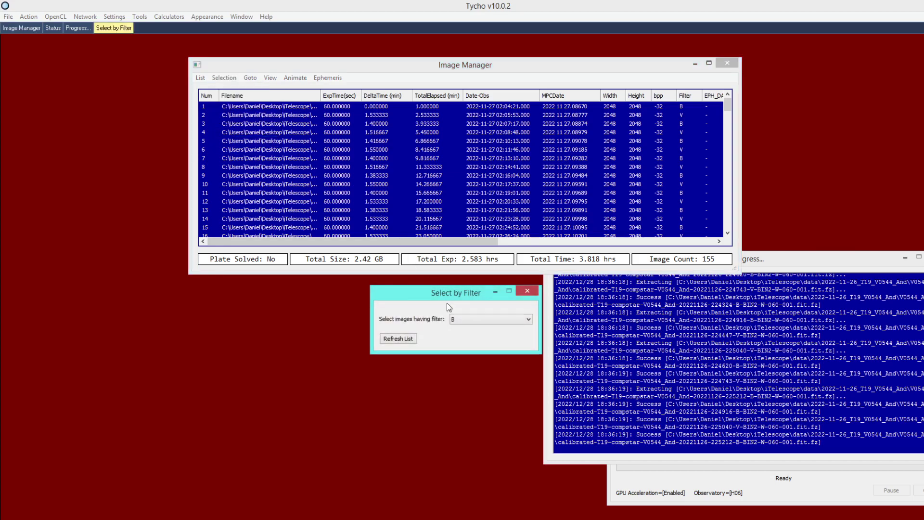
{"action": "left_click", "coordinate": [457, 319]}
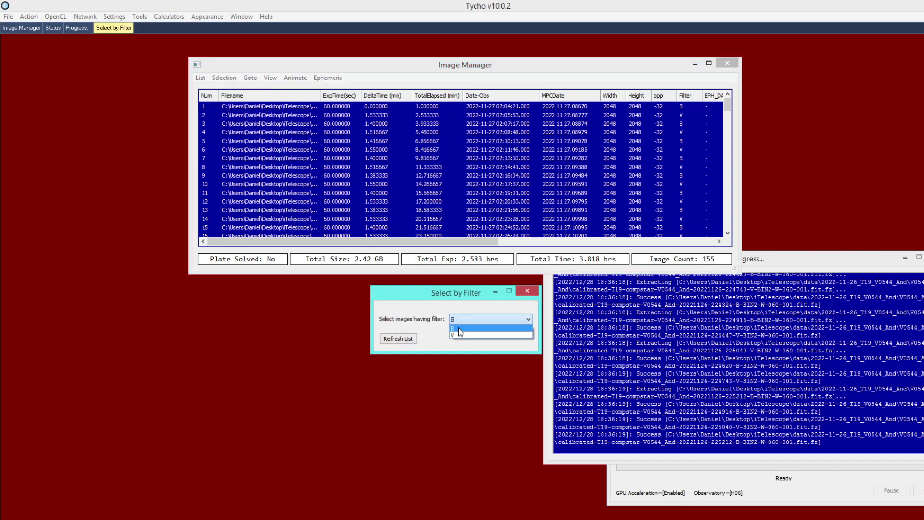
{"action": "left_click", "coordinate": [461, 328]}
{"action": "left_click", "coordinate": [435, 66]}
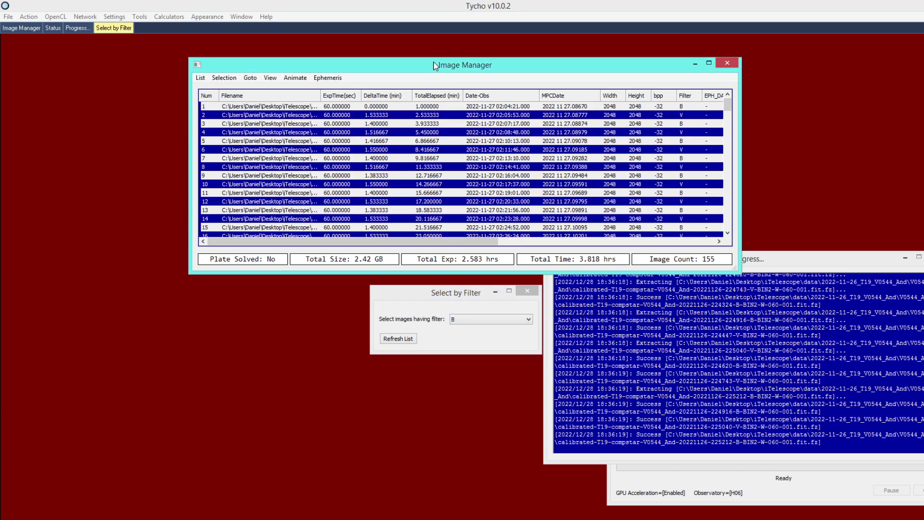
{"action": "left_click", "coordinate": [200, 77]}
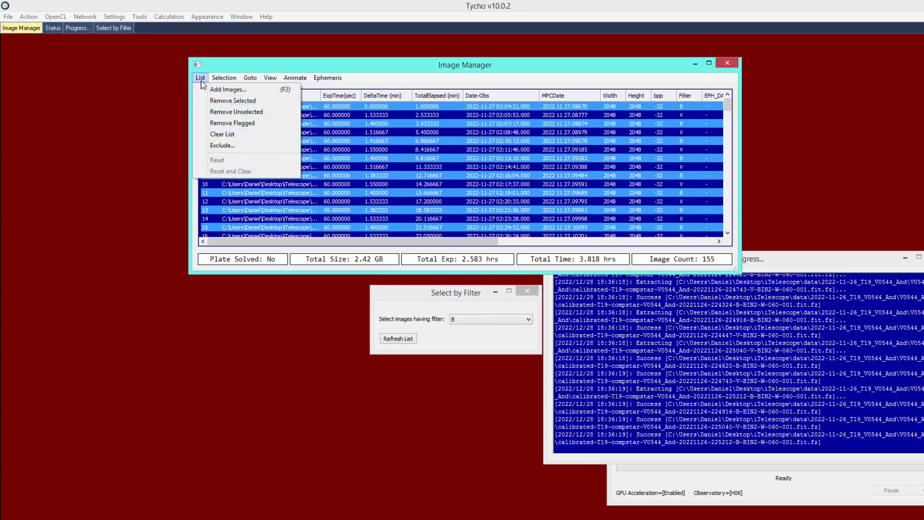
{"action": "left_click", "coordinate": [215, 112]}
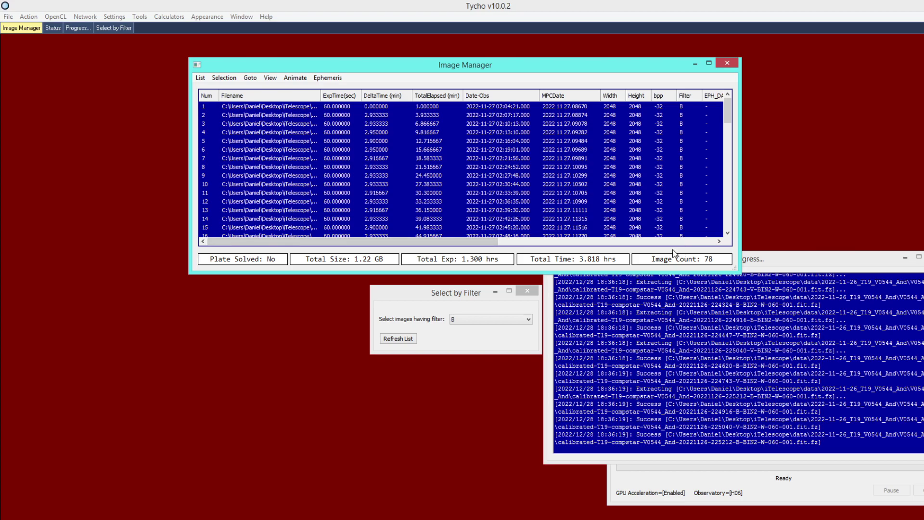
{"action": "left_click", "coordinate": [36, 18]}
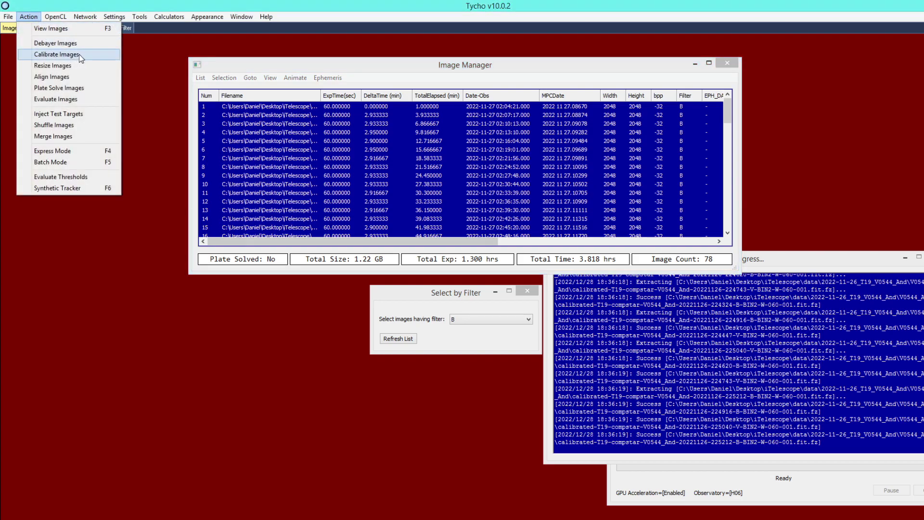
{"action": "left_click", "coordinate": [139, 80]}
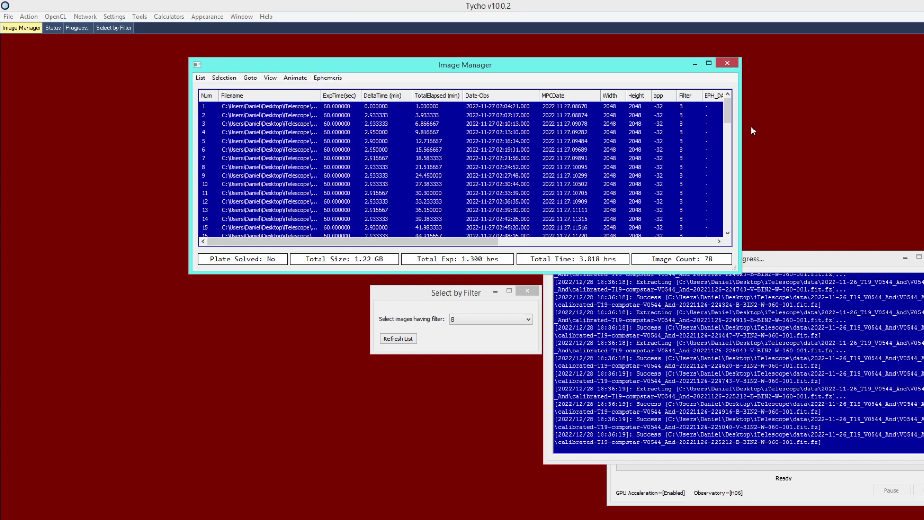
{"action": "mouse_move", "coordinate": [730, 110]}
{"action": "left_mouse_down"}
{"action": "mouse_move", "coordinate": [730, 230]}
{"action": "mouse_move", "coordinate": [730, 107]}
{"action": "left_mouse_up"}
Load the listed B-filter images into the image viewer and move the image list clear of it
{"action": "left_click", "coordinate": [37, 17]}
{"action": "left_click", "coordinate": [39, 29]}
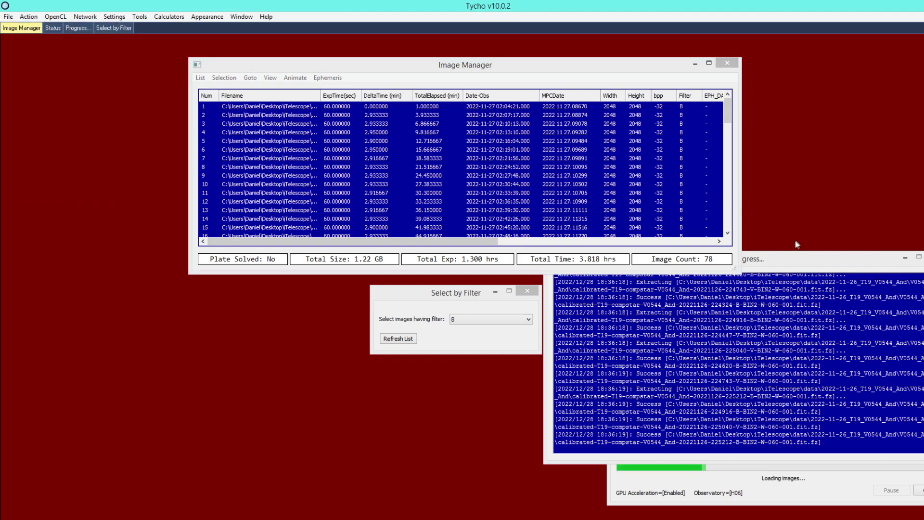
{"action": "left_click_drag", "start_coordinate": [552, 69], "coordinate": [725, 59]}
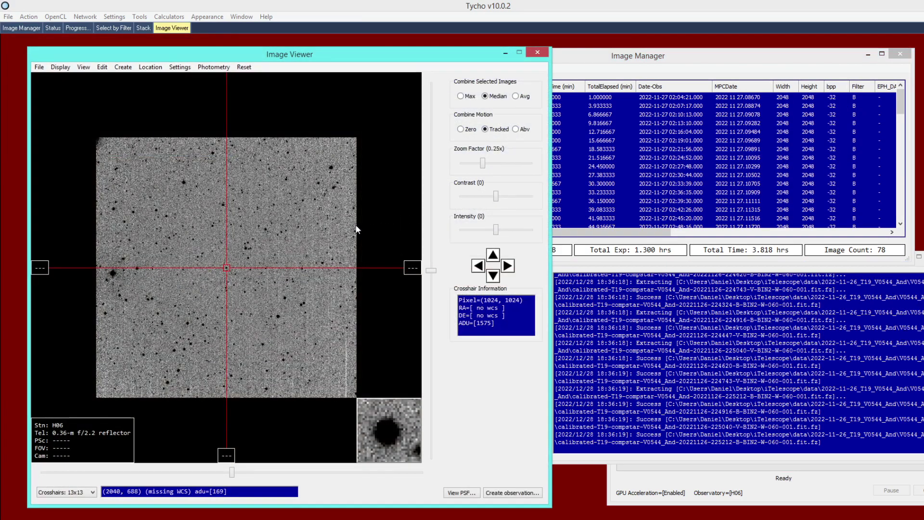
Step forward through the images from image 2 and examine how the star field's orientation changes
{"action": "left_click", "coordinate": [895, 105]}
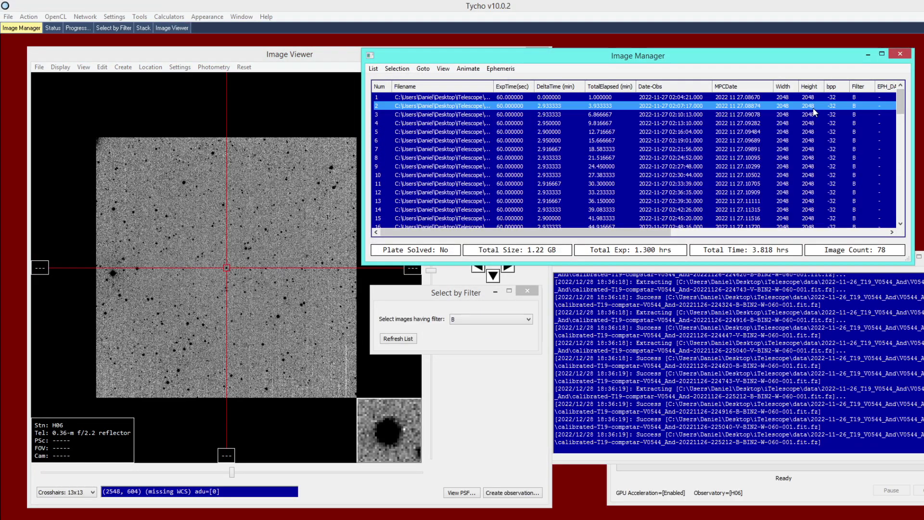
{"action": "key", "text": "Down"}
{"action": "key", "text": "Down"}
{"action": "key", "text": "Down"}
{"action": "key", "text": "Down"}
{"action": "key", "text": "Down"}
{"action": "key", "text": "Down"}
{"action": "key", "text": "Down"}
{"action": "key", "text": "Down"}
{"action": "key", "text": "Down"}
{"action": "key", "text": "Down"}
{"action": "key", "text": "Down"}
{"action": "key", "text": "Down"}
{"action": "key", "text": "Down"}
{"action": "key", "text": "Down"}
{"action": "key", "text": "Down"}
{"action": "key", "text": "Down"}
{"action": "key", "text": "Down"}
{"action": "key", "text": "Down"}
{"action": "key", "text": "Down"}
{"action": "key", "text": "Down"}
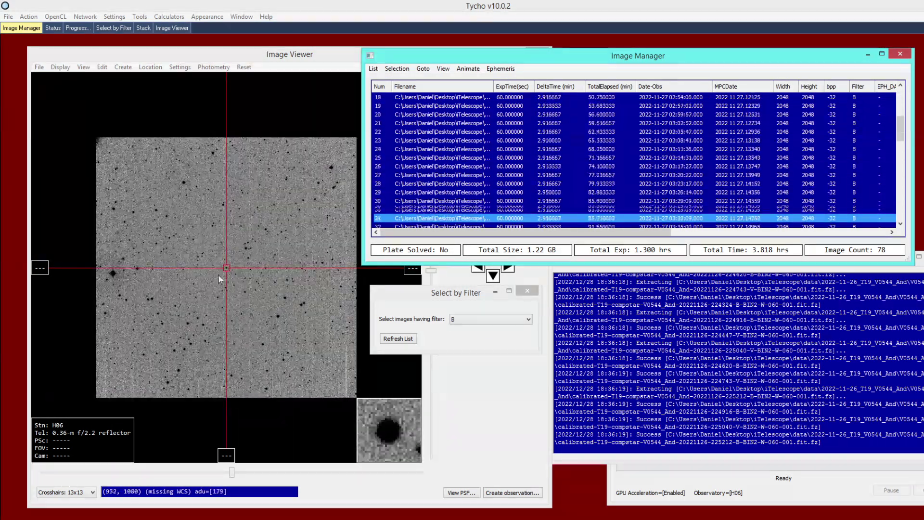
{"action": "key", "text": "Down"}
{"action": "key", "text": "Down"}
{"action": "key", "text": "Down"}
{"action": "key", "text": "Down"}
{"action": "key", "text": "Down"}
{"action": "key", "text": "Down"}
{"action": "key", "text": "Down"}
{"action": "key", "text": "Down"}
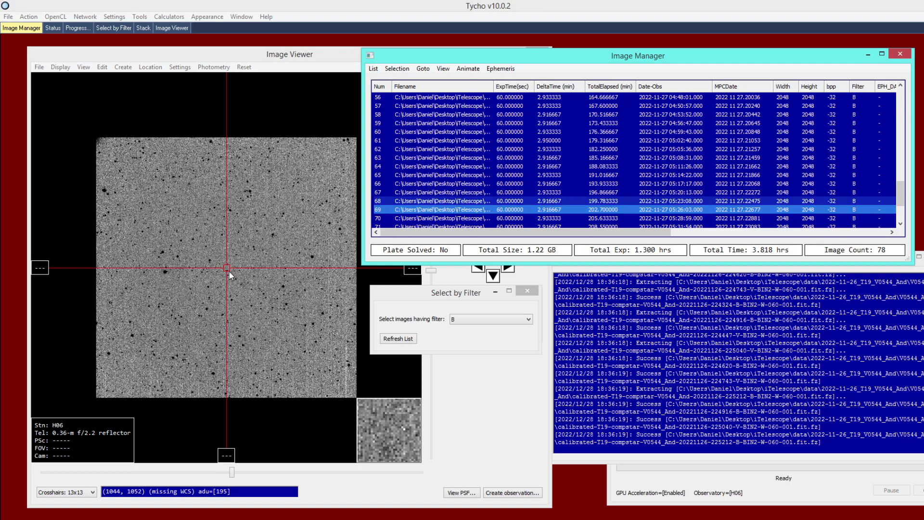
Step back to images 50 and 51 and alternate between them to compare their star field orientation
{"action": "key", "text": "Up"}
{"action": "key", "text": "Up"}
{"action": "key", "text": "Up"}
{"action": "key", "text": "Up"}
{"action": "key", "text": "Up"}
{"action": "key", "text": "Up"}
{"action": "key", "text": "Up"}
{"action": "key", "text": "Down"}
{"action": "key", "text": "Down"}
{"action": "key", "text": "Down"}
{"action": "key", "text": "Down"}
{"action": "key", "text": "Down"}
{"action": "key", "text": "Down"}
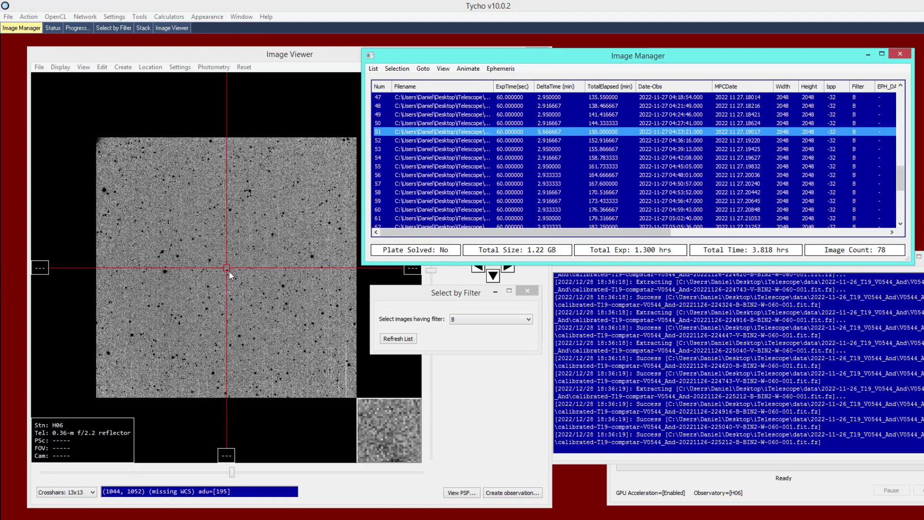
{"action": "key", "text": "Up"}
{"action": "key", "text": "Up"}
{"action": "key", "text": "Up"}
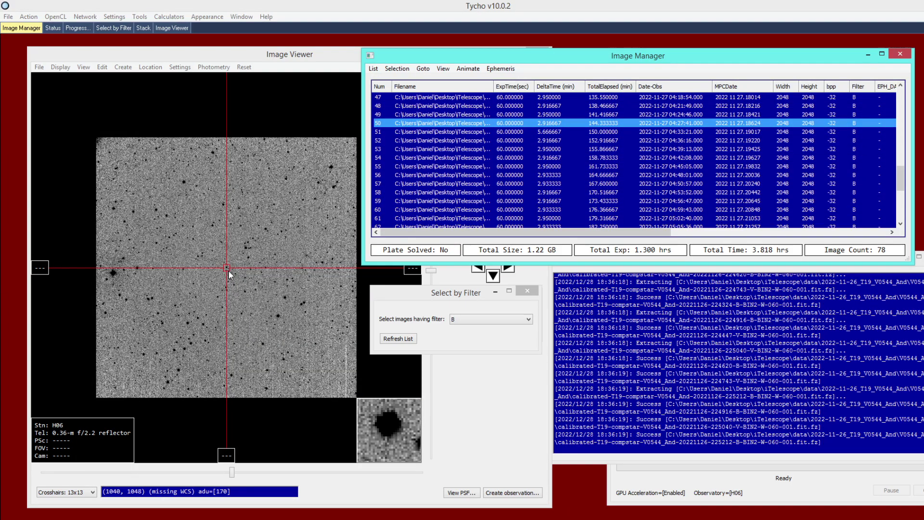
{"action": "key", "text": "Down"}
{"action": "key", "text": "Up"}
{"action": "key", "text": "Down"}
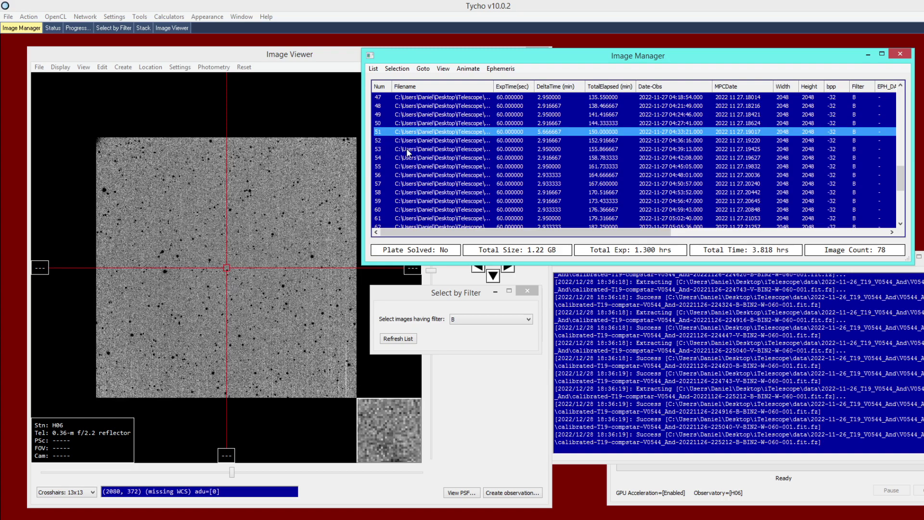
Return to the first image in the list and jump directly to image 51 with the Goto command
{"action": "left_click_drag", "start_coordinate": [900, 176], "coordinate": [907, 99]}
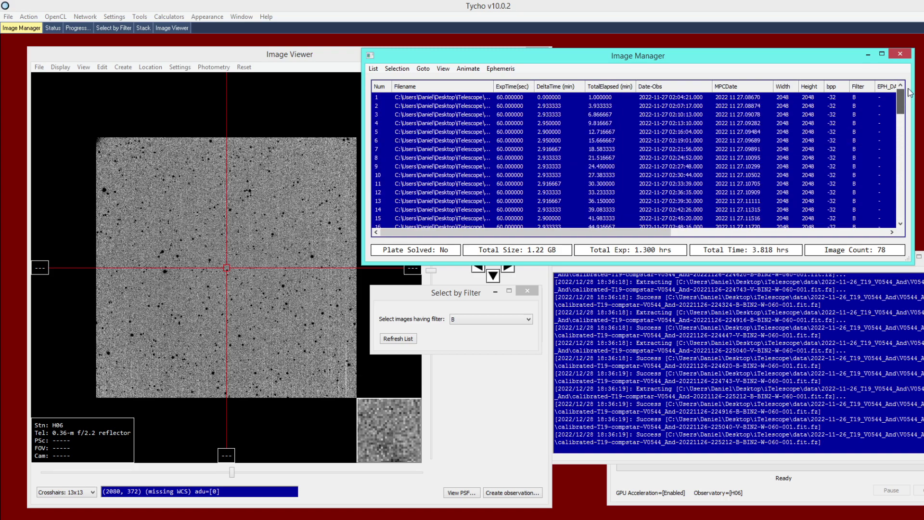
{"action": "left_click", "coordinate": [857, 102]}
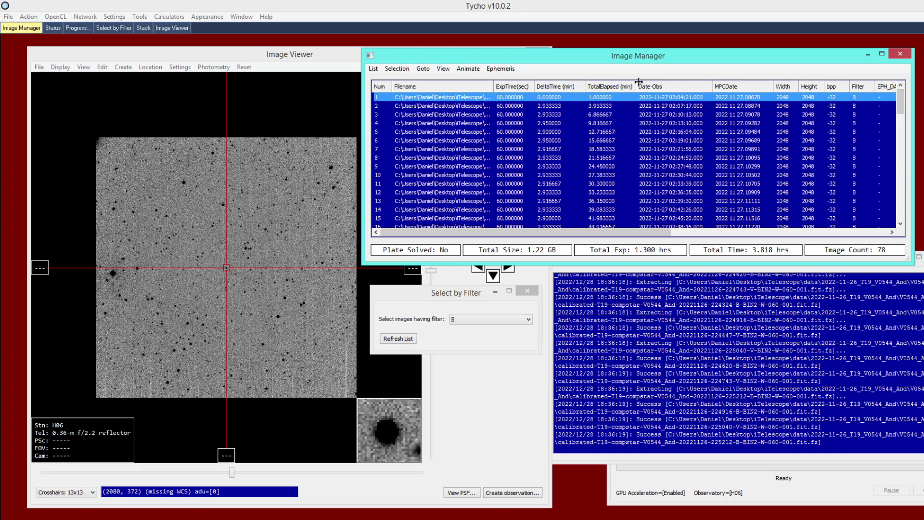
{"action": "left_click", "coordinate": [421, 70]}
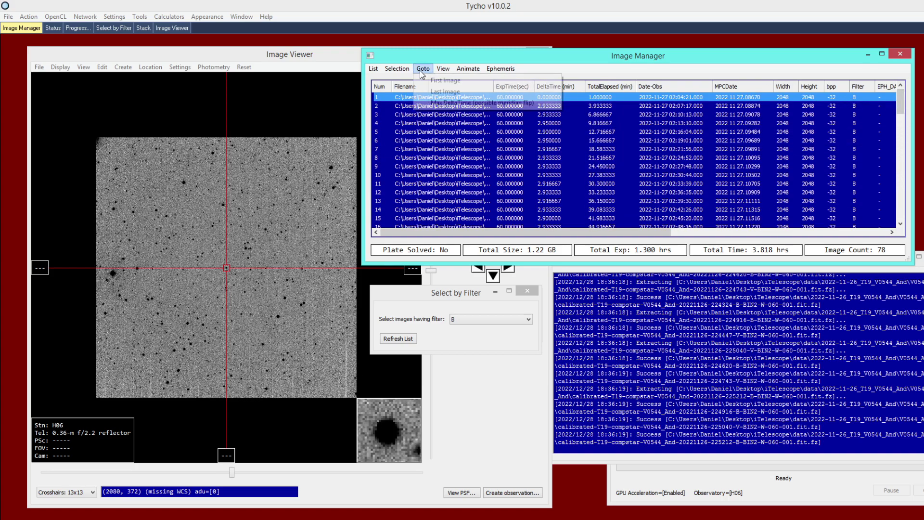
{"action": "left_click", "coordinate": [432, 103]}
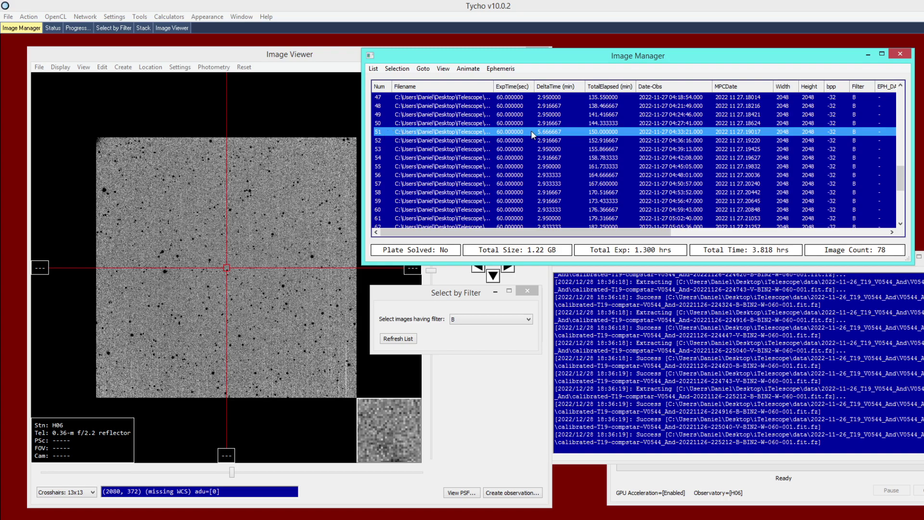
Extend the list selection from image 51 through image 78
{"action": "left_click_drag", "start_coordinate": [902, 176], "coordinate": [902, 209]}
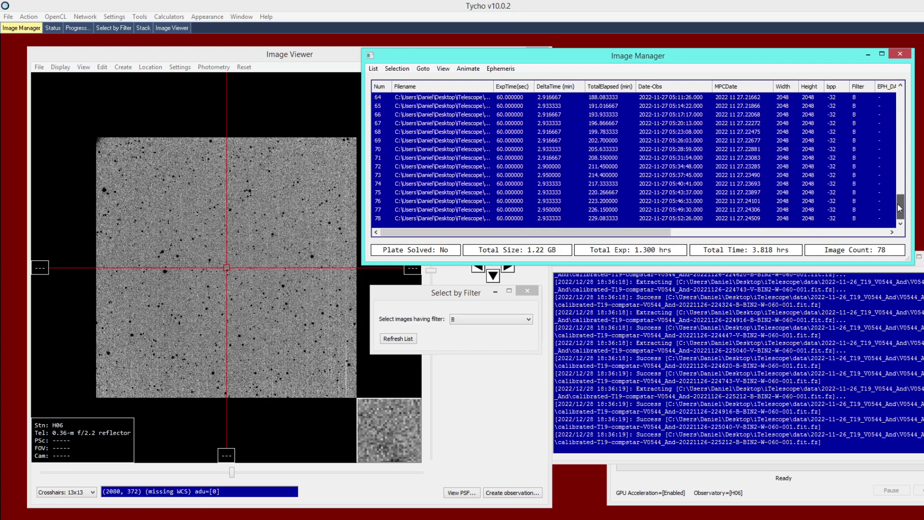
{"action": "left_click", "coordinate": [866, 221]}
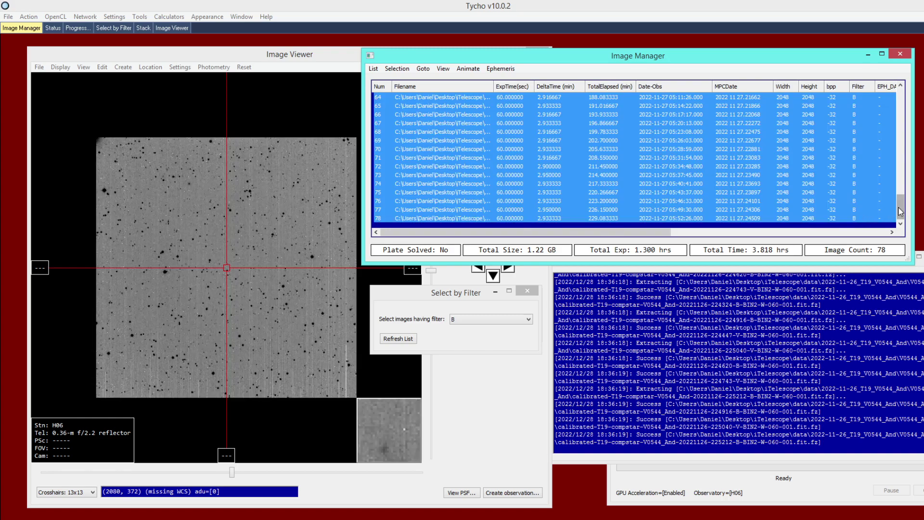
{"action": "left_click_drag", "start_coordinate": [901, 207], "coordinate": [900, 180]}
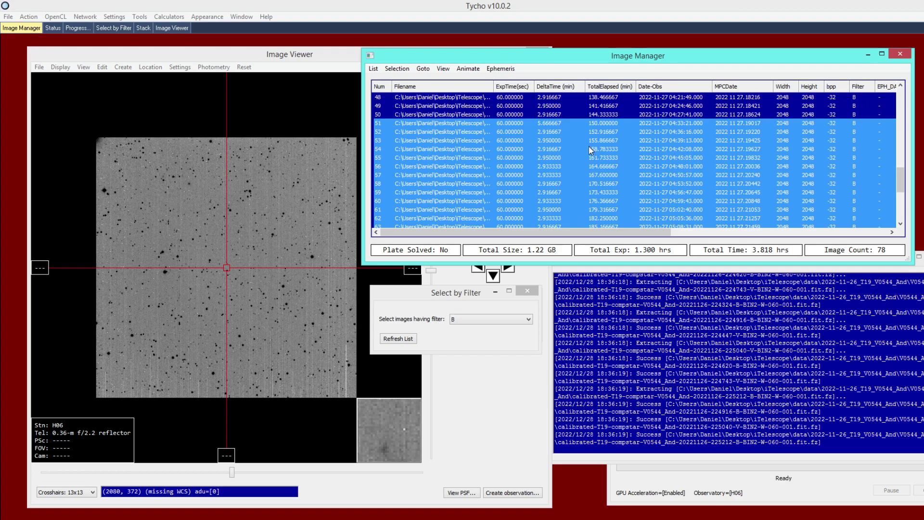
{"action": "right_click", "coordinate": [577, 138]}
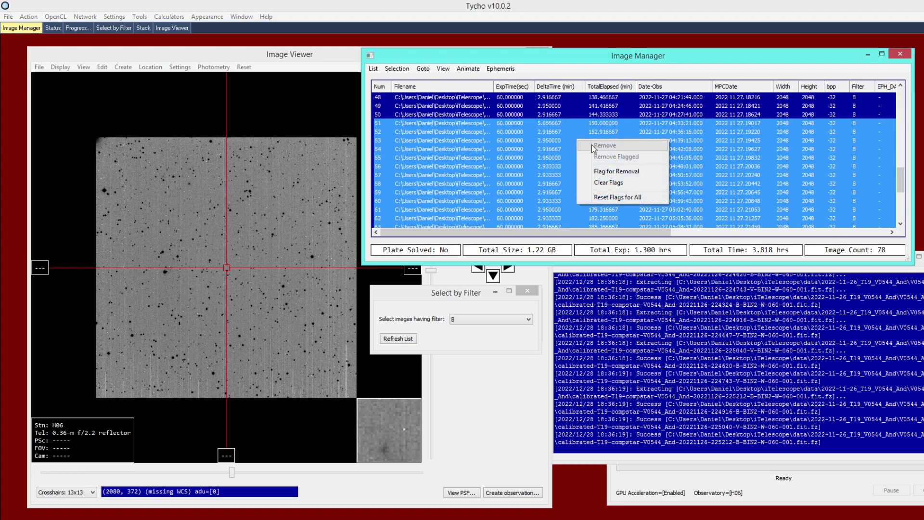
{"action": "left_click", "coordinate": [566, 74]}
{"action": "left_click", "coordinate": [374, 68]}
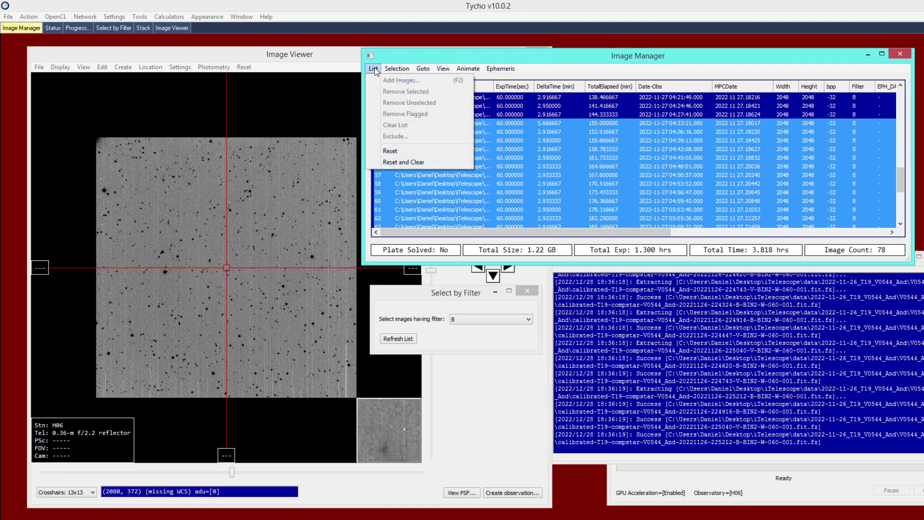
{"action": "left_click", "coordinate": [524, 68]}
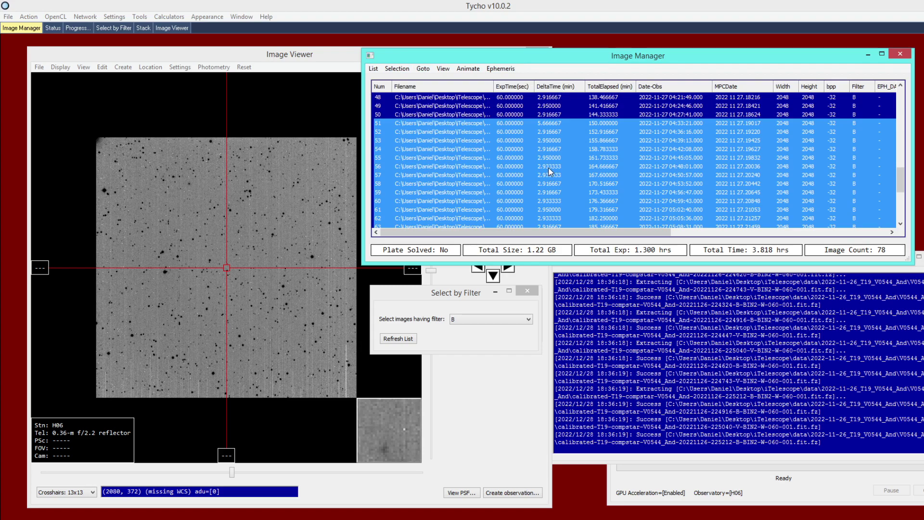
Reset the image list and remove the selected images 51 to 78 from it
{"action": "left_click", "coordinate": [373, 68]}
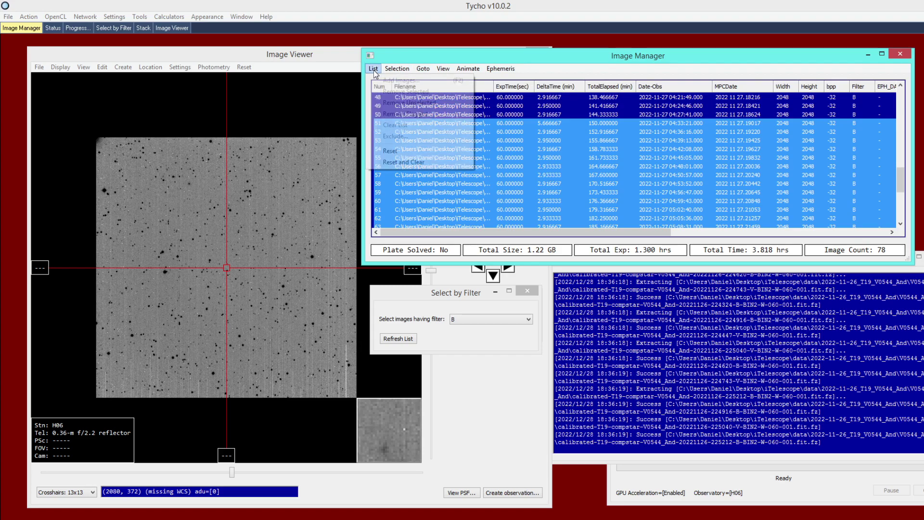
{"action": "left_click", "coordinate": [395, 155]}
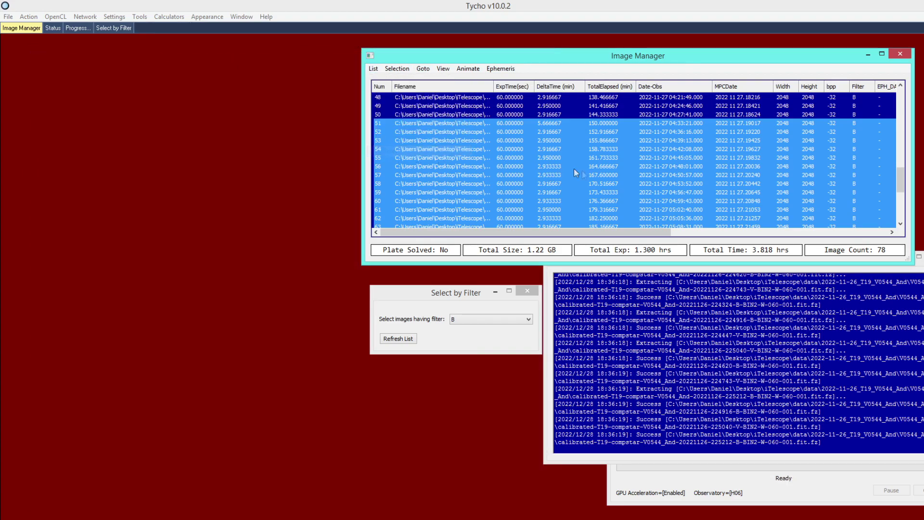
{"action": "right_click", "coordinate": [576, 141]}
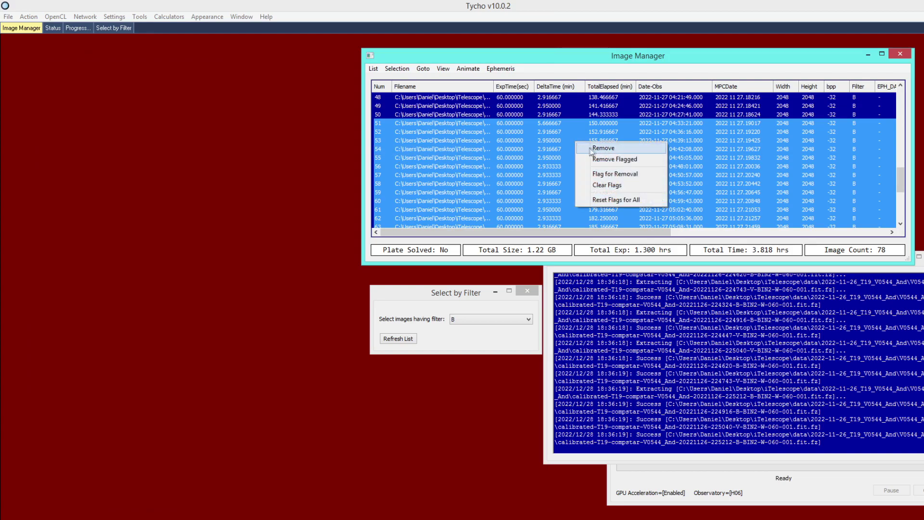
{"action": "left_click", "coordinate": [593, 149]}
{"action": "left_click_drag", "start_coordinate": [761, 63], "coordinate": [704, 65]}
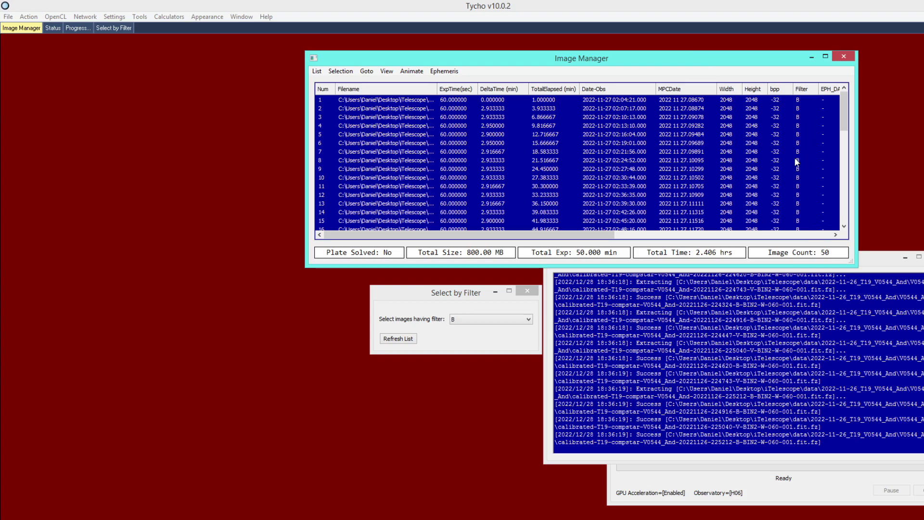
Align the remaining B-filter images with the Internal alignment option
{"action": "left_click", "coordinate": [37, 20]}
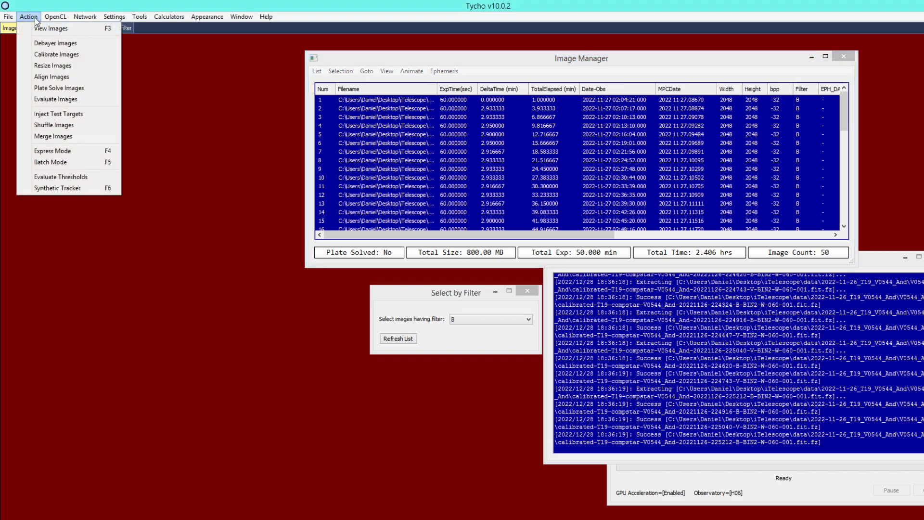
{"action": "left_click", "coordinate": [51, 77]}
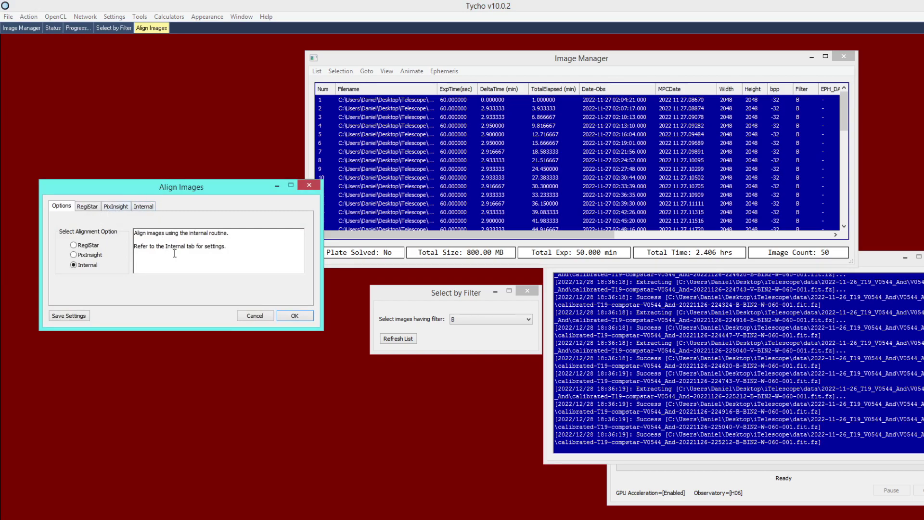
{"action": "left_click", "coordinate": [293, 315]}
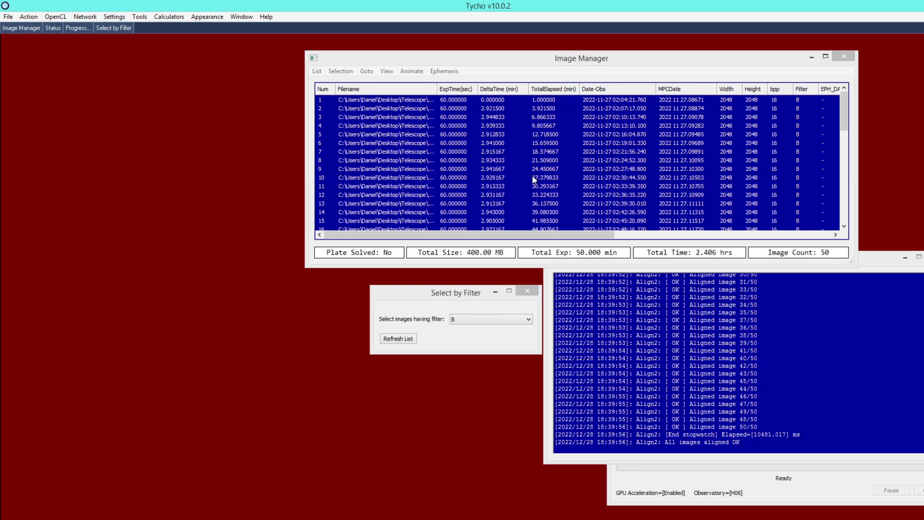
Widen the Filename column to show full paths and check the aligned FITS files in the V0544_And_a folder without opening any
{"action": "double_click", "coordinate": [437, 89]}
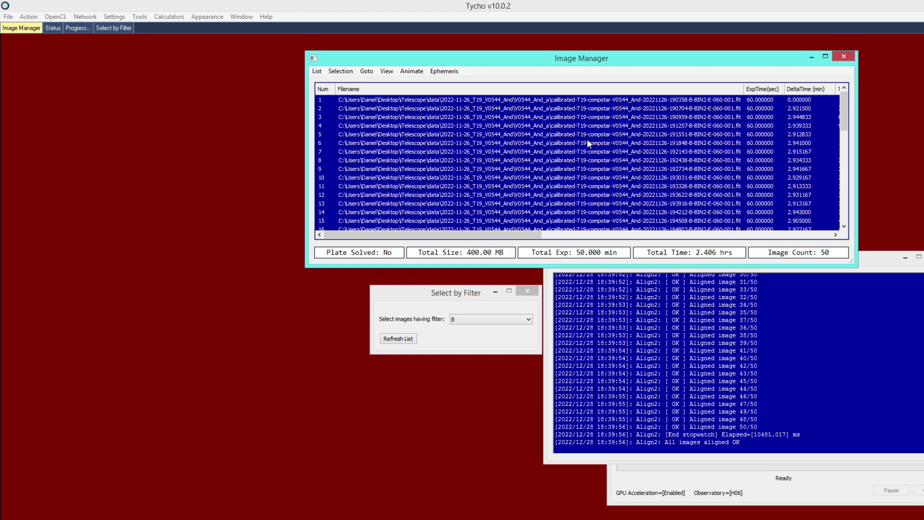
{"action": "left_click", "coordinate": [316, 70]}
{"action": "left_click", "coordinate": [338, 83]}
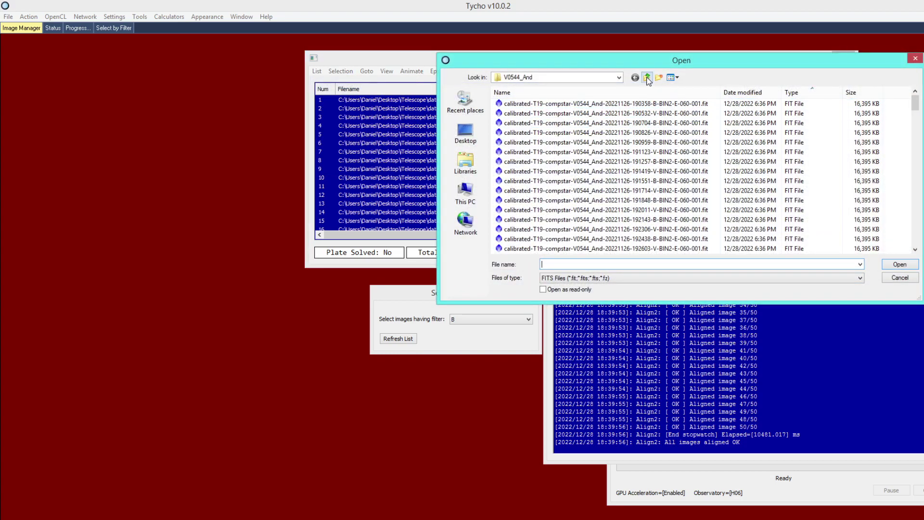
{"action": "left_click", "coordinate": [647, 77]}
{"action": "left_click", "coordinate": [552, 115]}
{"action": "double_click", "coordinate": [521, 114]}
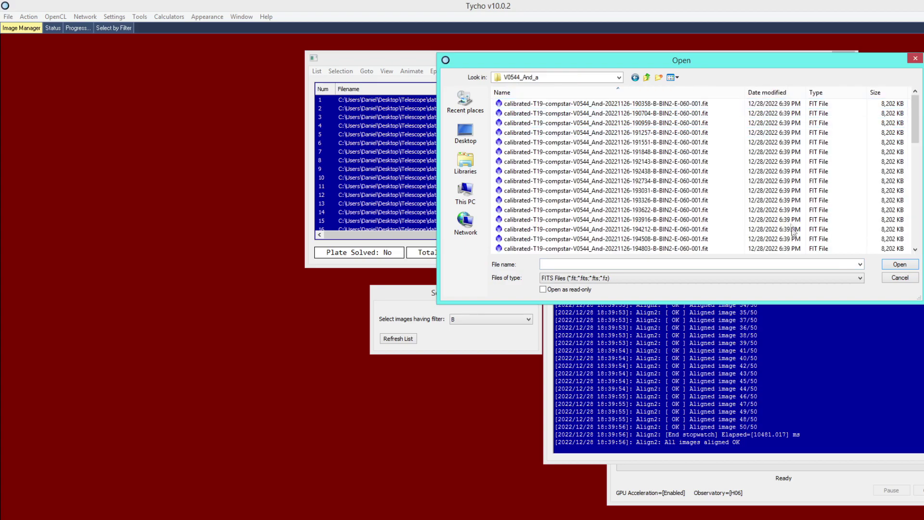
{"action": "left_click", "coordinate": [900, 278]}
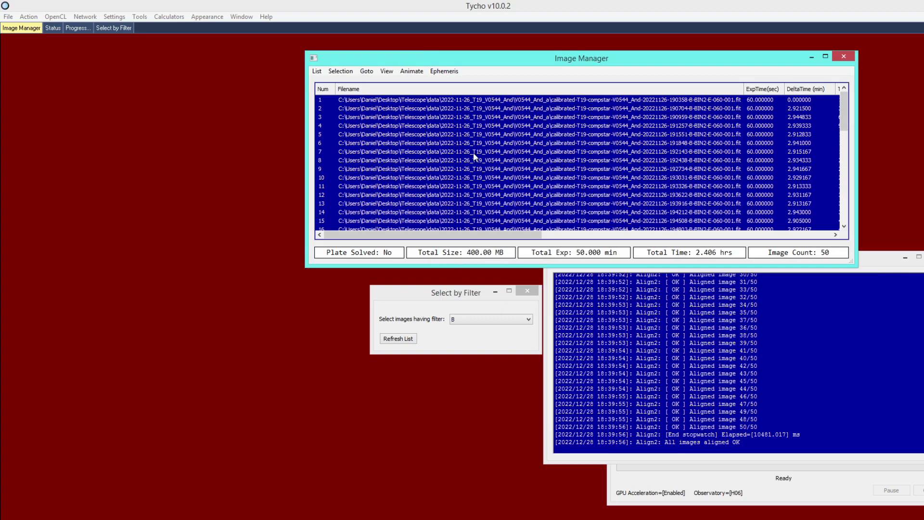
Review the Image Directory Settings for output directory placement and automatic loading, leaving without changes
{"action": "left_click", "coordinate": [114, 16]}
{"action": "left_click", "coordinate": [155, 137]}
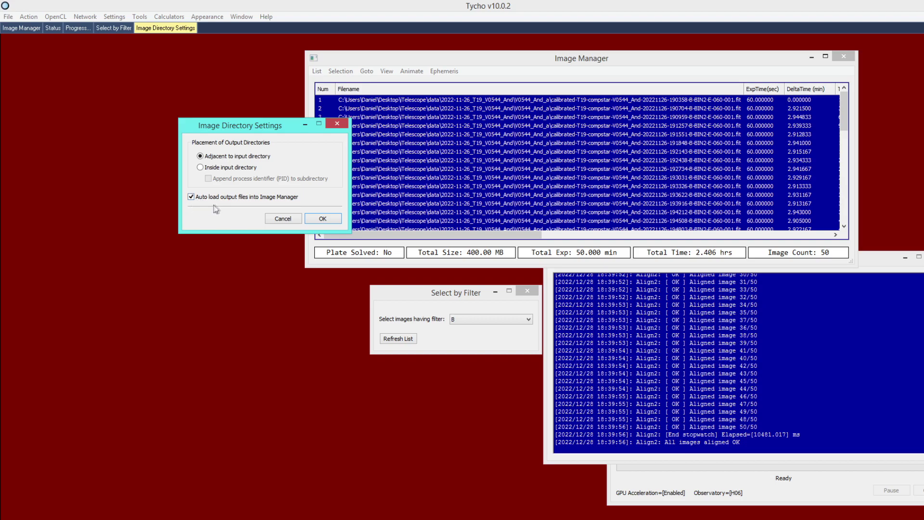
{"action": "left_click", "coordinate": [272, 219]}
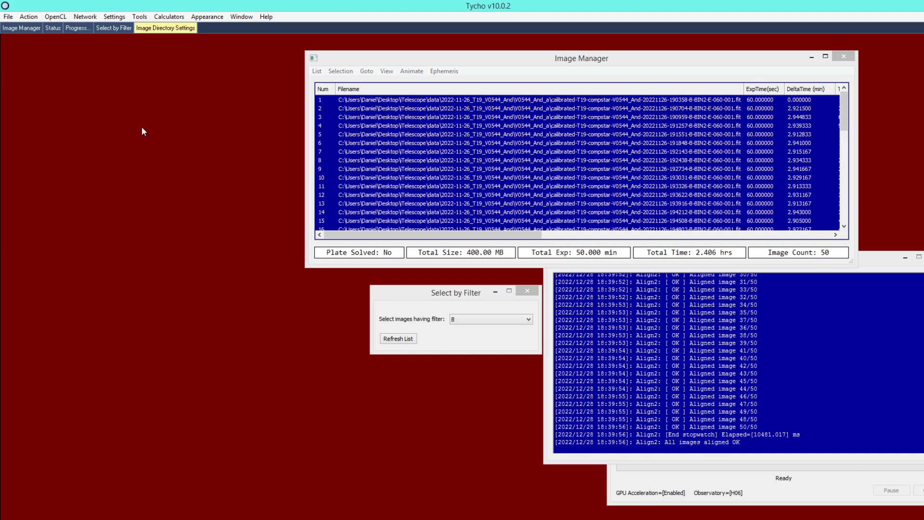
Plate solve the aligned images with the online solver and return to the image list
{"action": "left_click", "coordinate": [34, 18]}
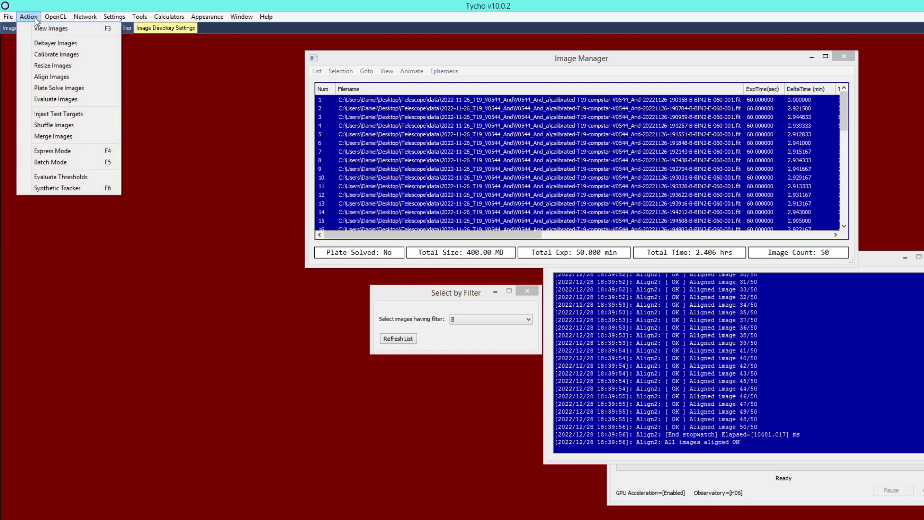
{"action": "left_click", "coordinate": [91, 89]}
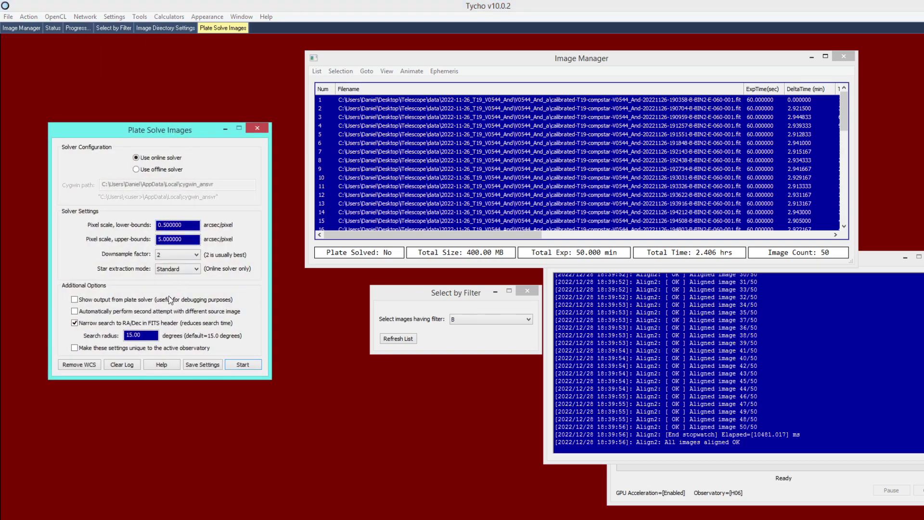
{"action": "left_click", "coordinate": [243, 365]}
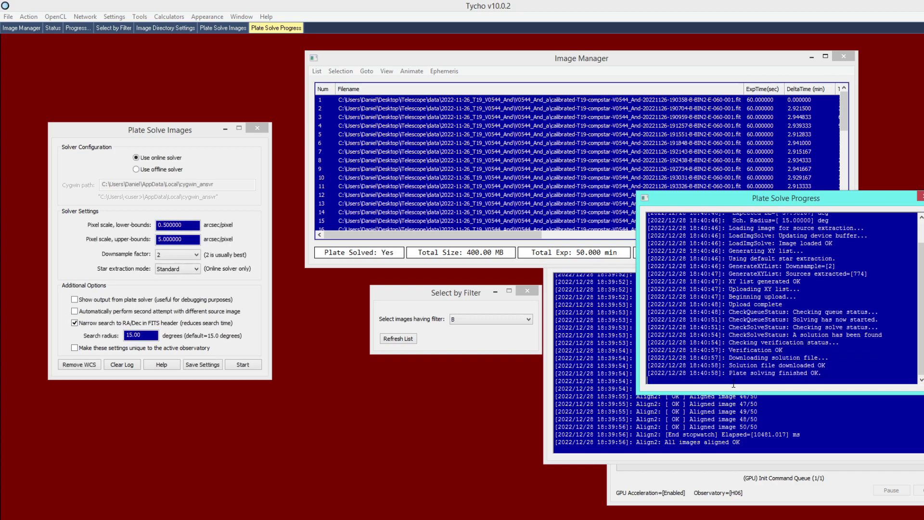
{"action": "left_click", "coordinate": [439, 257]}
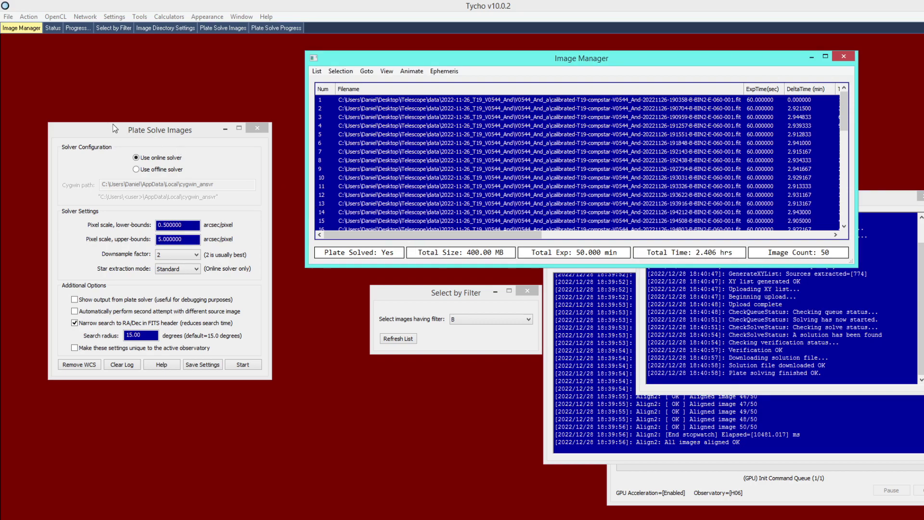
Load the plate-solved images into the image viewer and hide the photometry stars
{"action": "left_click", "coordinate": [28, 17]}
{"action": "left_click", "coordinate": [32, 30]}
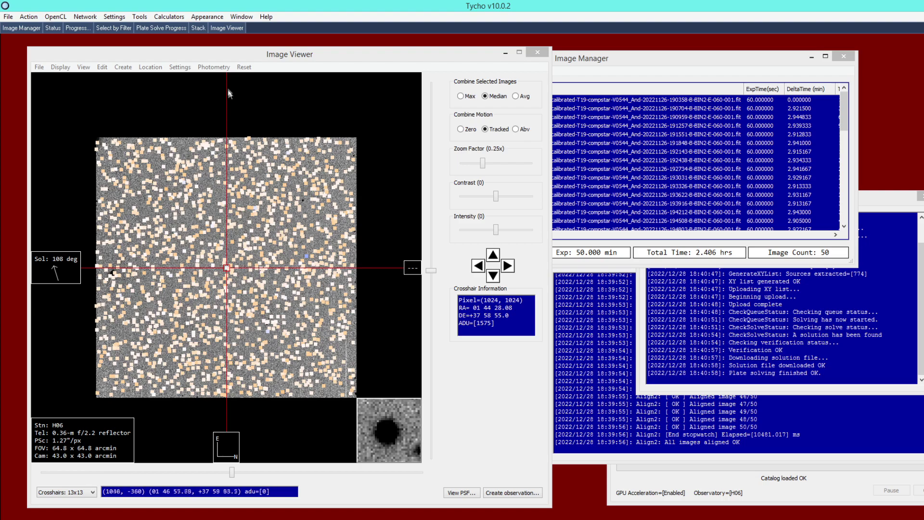
{"action": "left_click", "coordinate": [220, 68]}
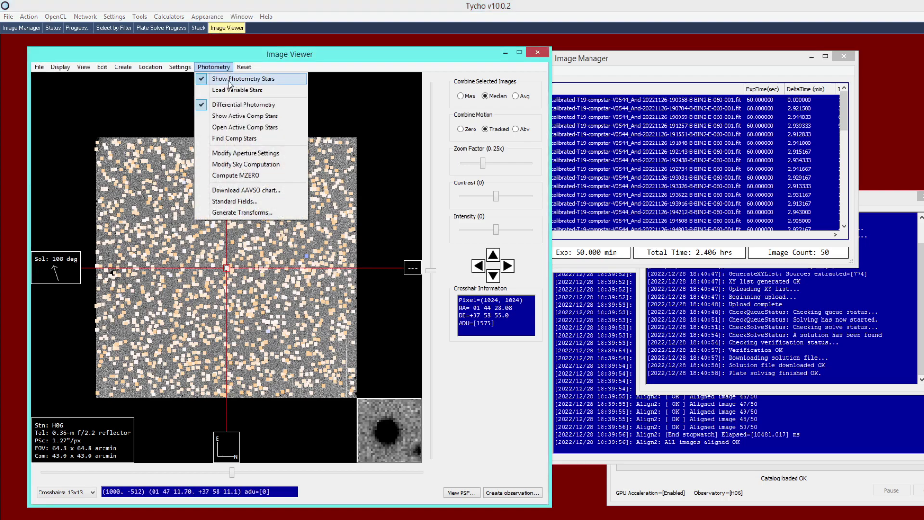
{"action": "left_click", "coordinate": [274, 80]}
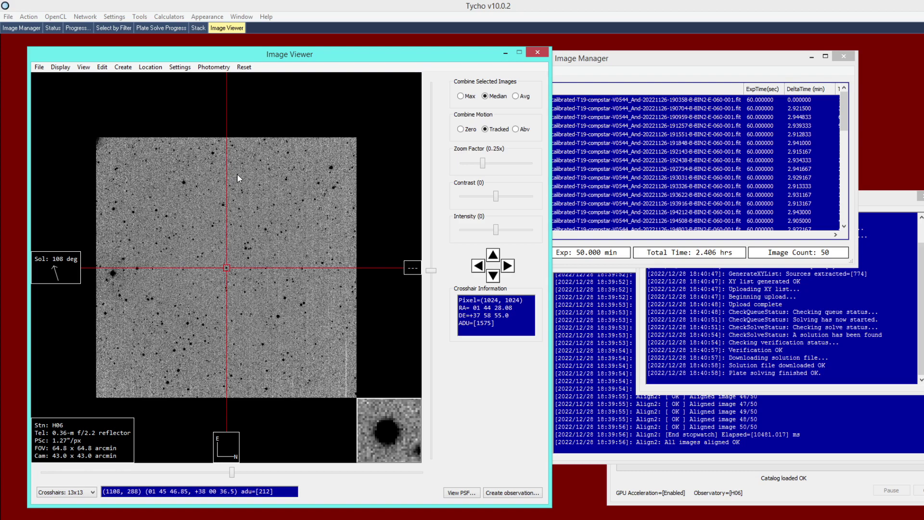
Load the known variable stars for the field and move their list clear of the image
{"action": "left_click", "coordinate": [210, 68]}
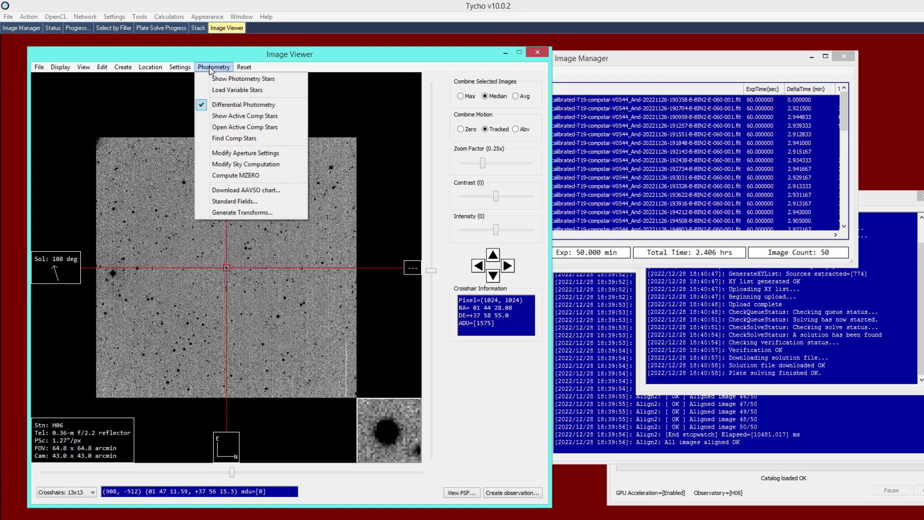
{"action": "left_click", "coordinate": [249, 92]}
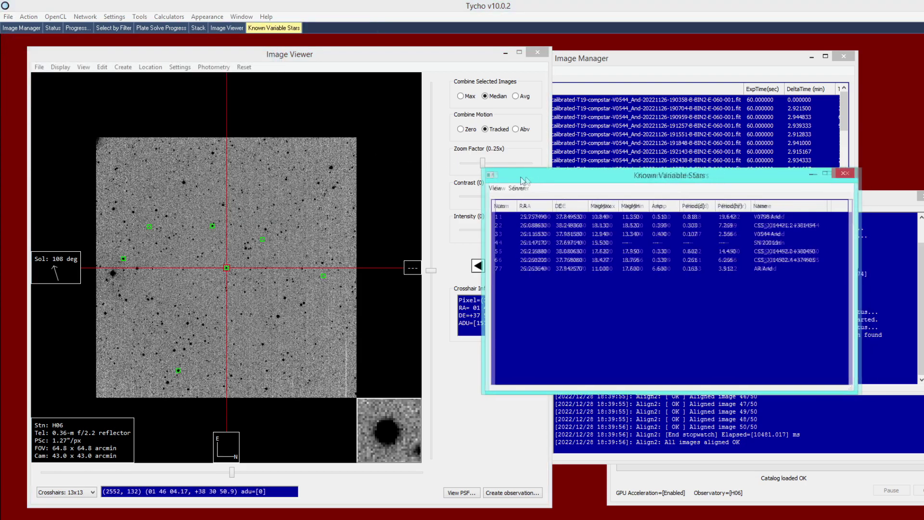
{"action": "left_click_drag", "start_coordinate": [525, 181], "coordinate": [513, 181]}
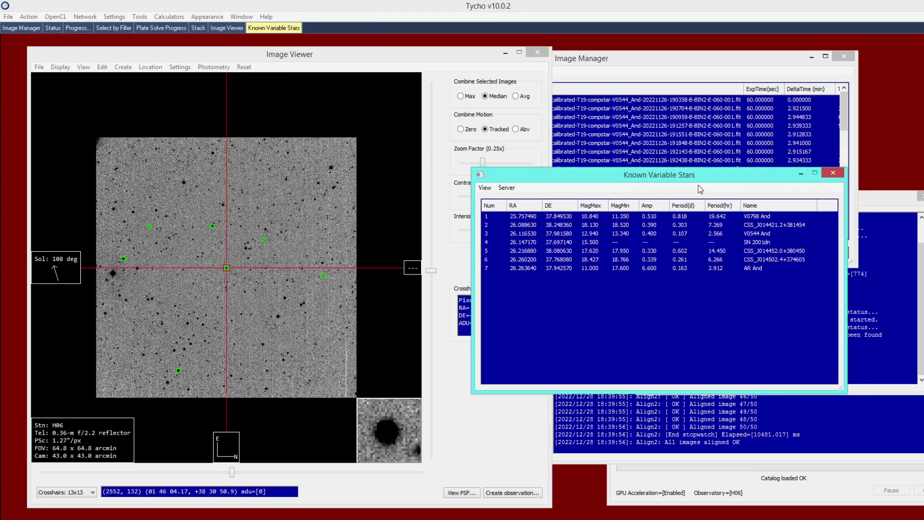
Examine several known variable stars in the image from their list entries, ending on V0544 And
{"action": "left_click", "coordinate": [695, 216]}
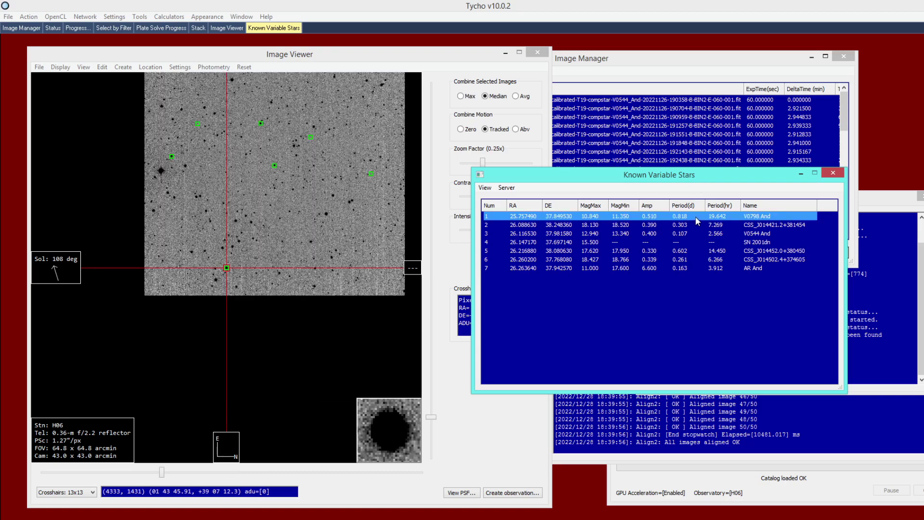
{"action": "left_click", "coordinate": [693, 232]}
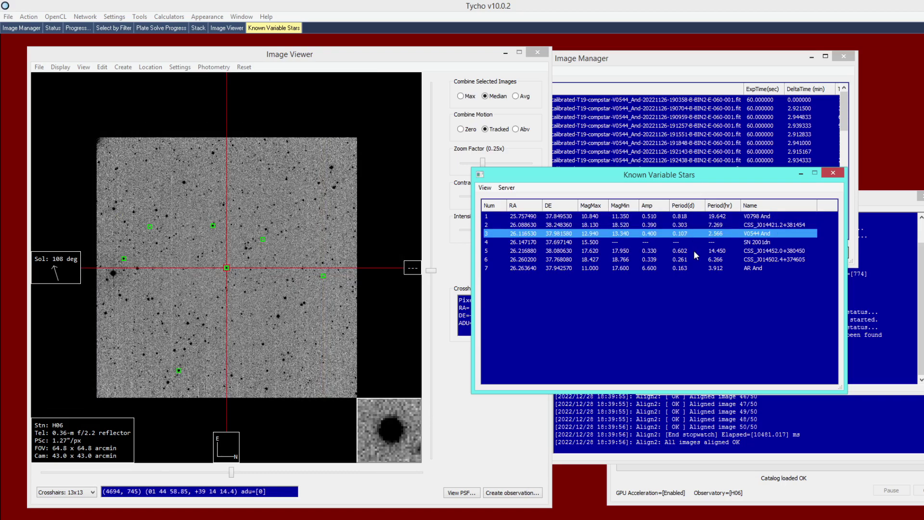
{"action": "left_click", "coordinate": [694, 251]}
{"action": "left_click", "coordinate": [694, 258]}
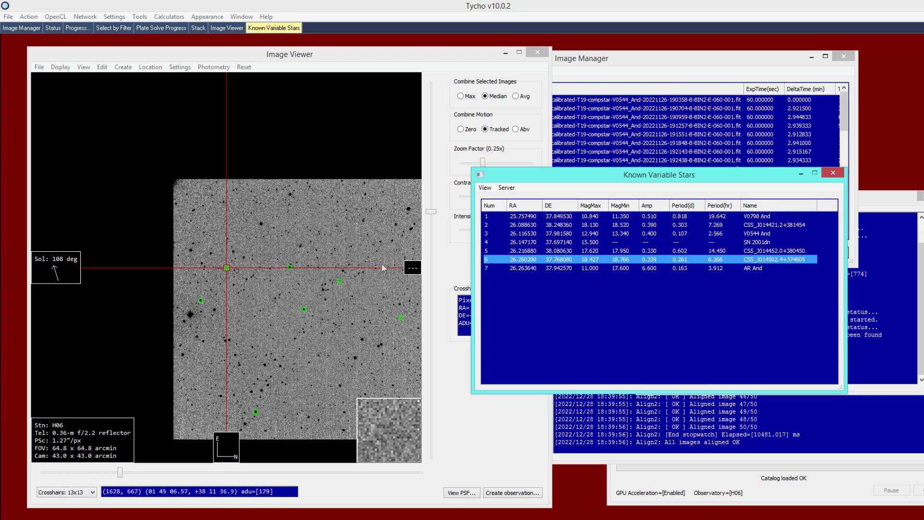
{"action": "left_click", "coordinate": [579, 251]}
{"action": "left_click", "coordinate": [587, 260]}
{"action": "left_click", "coordinate": [757, 235]}
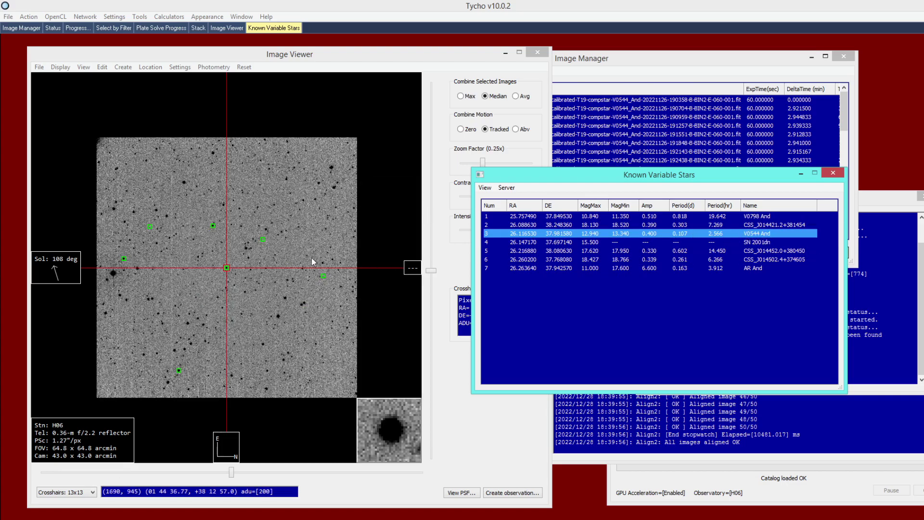
Place the crosshair on V0544 And in the image and zoom in to 4x
{"action": "left_click", "coordinate": [244, 276]}
{"action": "scroll", "coordinate": [231, 271], "scroll_direction": "up", "scroll_amount": 1}
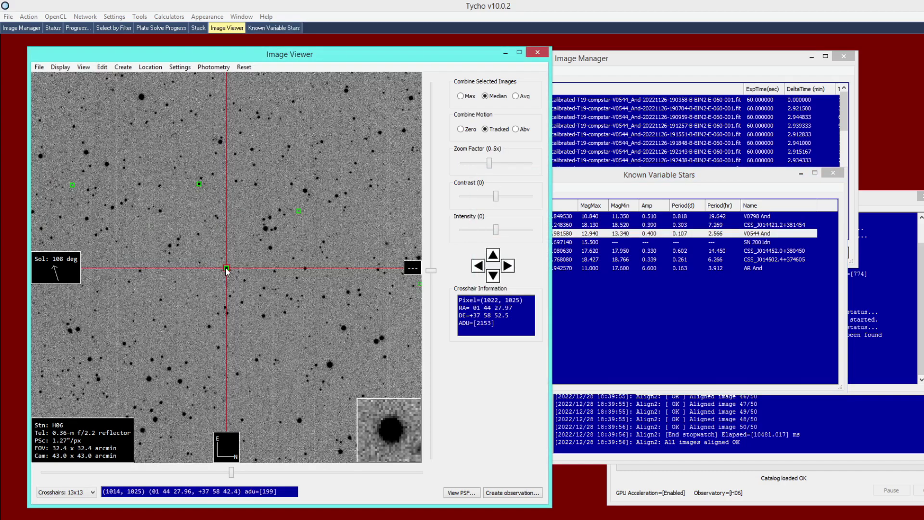
{"action": "scroll", "coordinate": [227, 271], "scroll_direction": "up", "scroll_amount": 3}
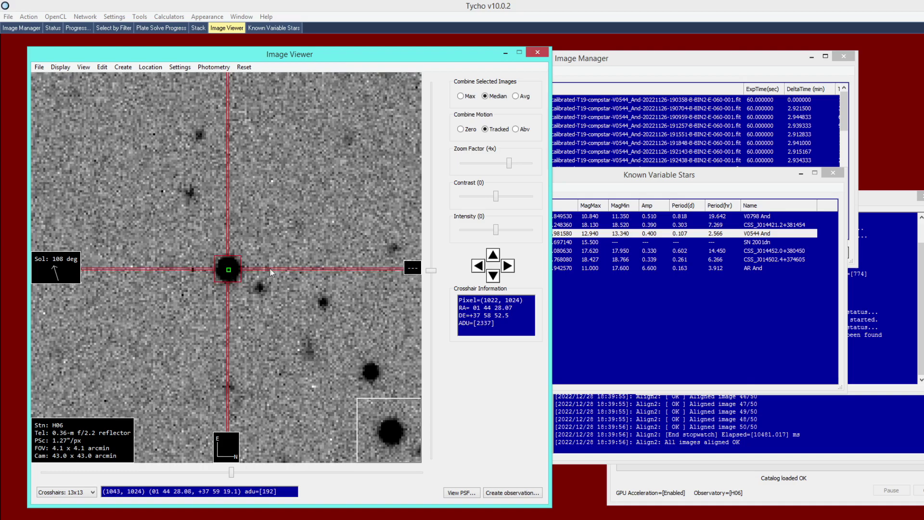
Set Marker 1 and Marker 2 on V0544 And at the crosshair position
{"action": "right_click", "coordinate": [279, 222]}
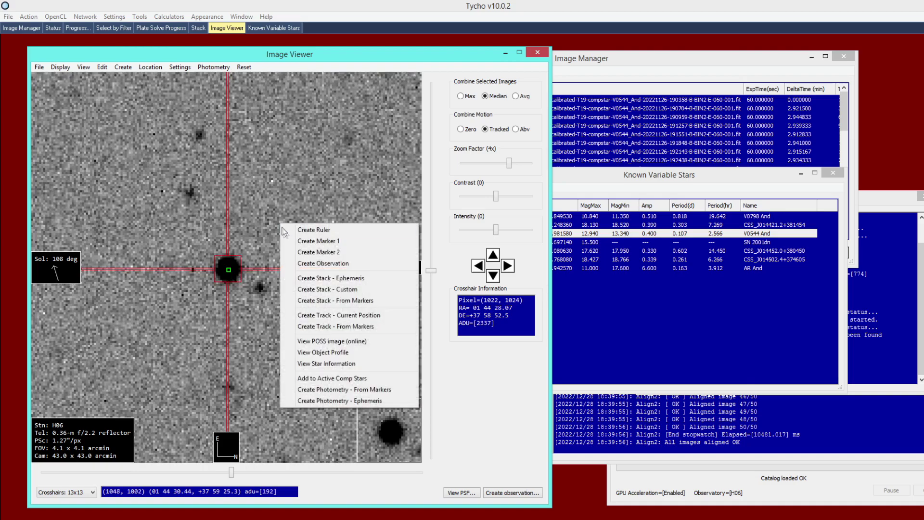
{"action": "left_click", "coordinate": [294, 241]}
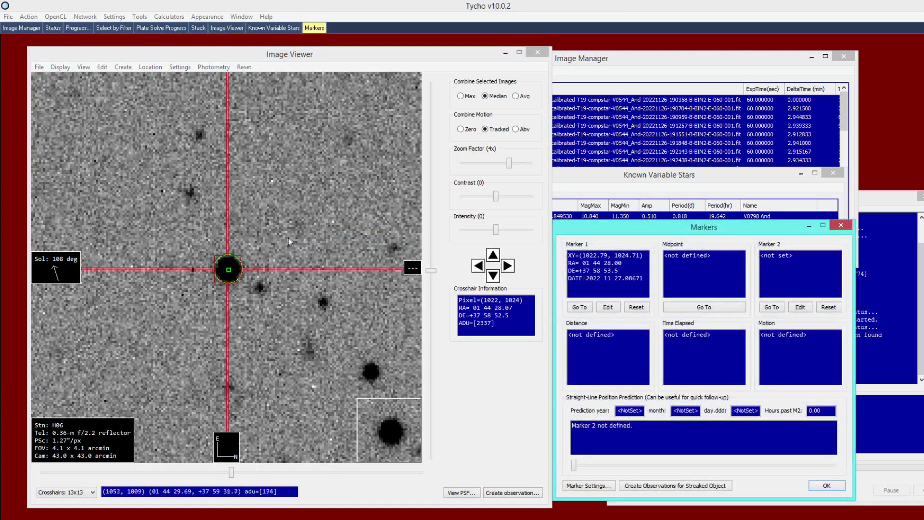
{"action": "left_click", "coordinate": [306, 264]}
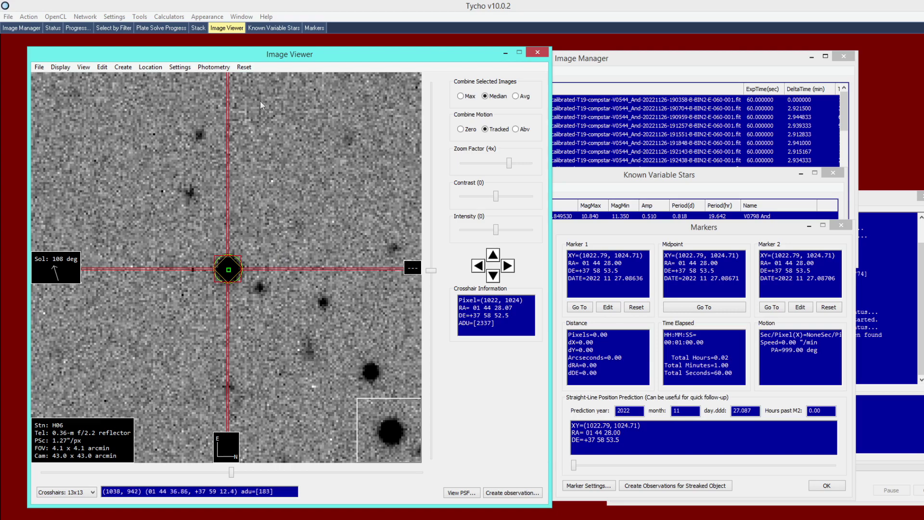
Check the target aperture radius, dead zone and sky annulus against V0544 And at 8x zoom, then close the aperture settings
{"action": "left_click", "coordinate": [215, 68]}
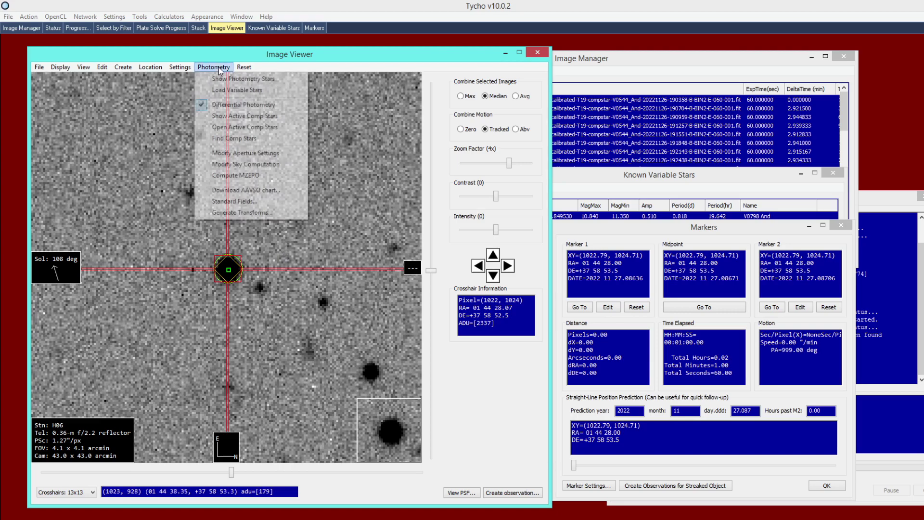
{"action": "left_click", "coordinate": [245, 153]}
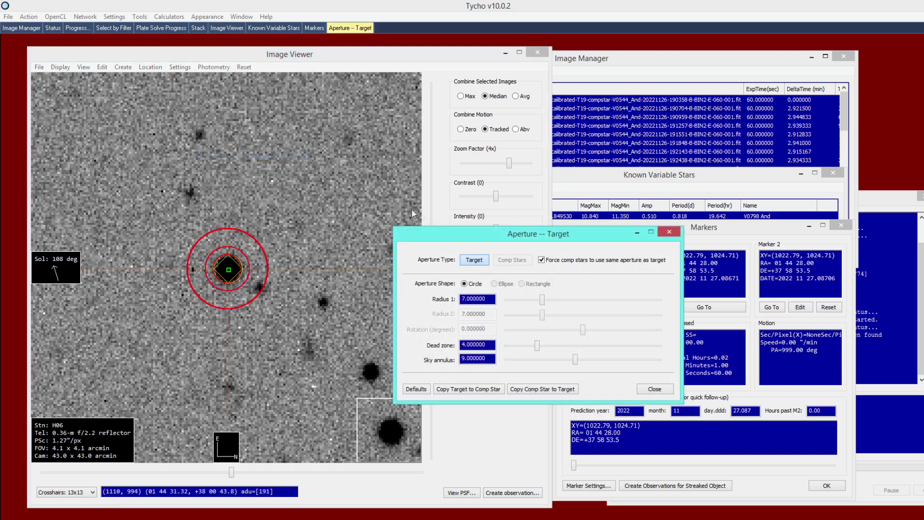
{"action": "left_click_drag", "start_coordinate": [454, 232], "coordinate": [443, 235]}
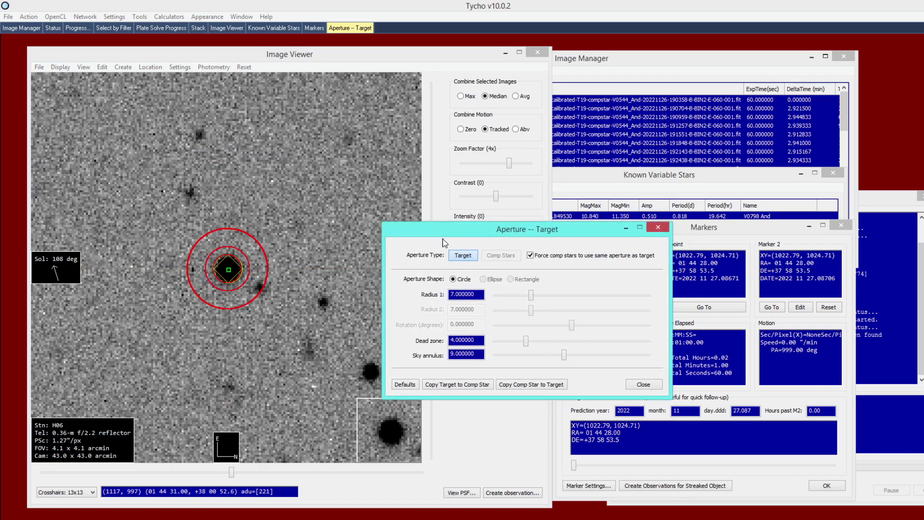
{"action": "left_click", "coordinate": [317, 248]}
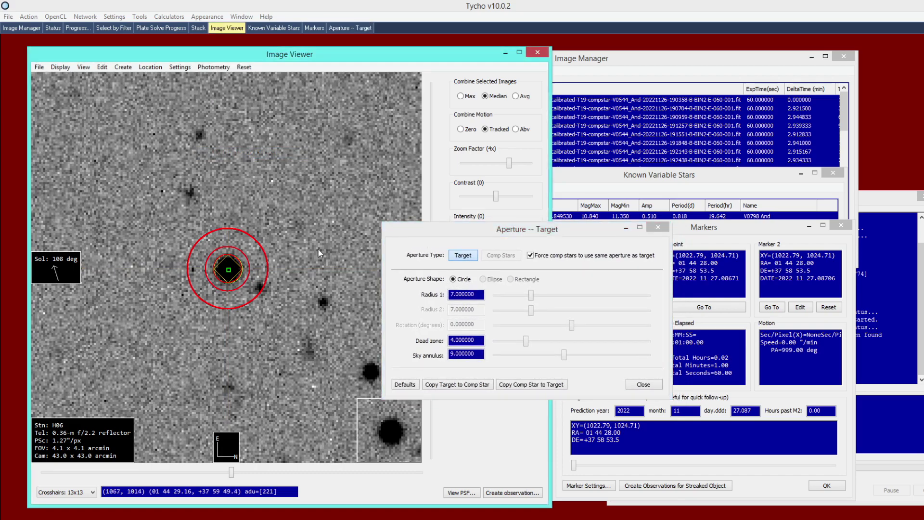
{"action": "scroll", "coordinate": [318, 248], "scroll_direction": "up", "scroll_amount": 1}
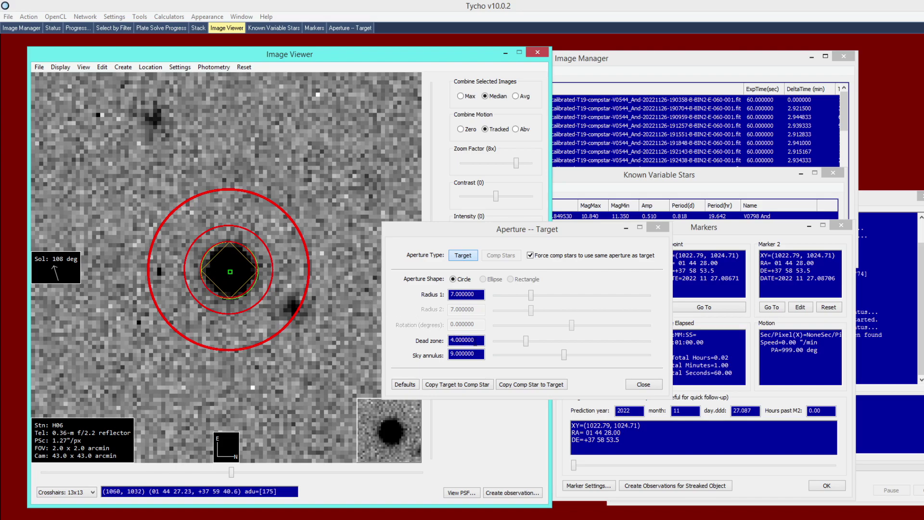
{"action": "left_click", "coordinate": [481, 341]}
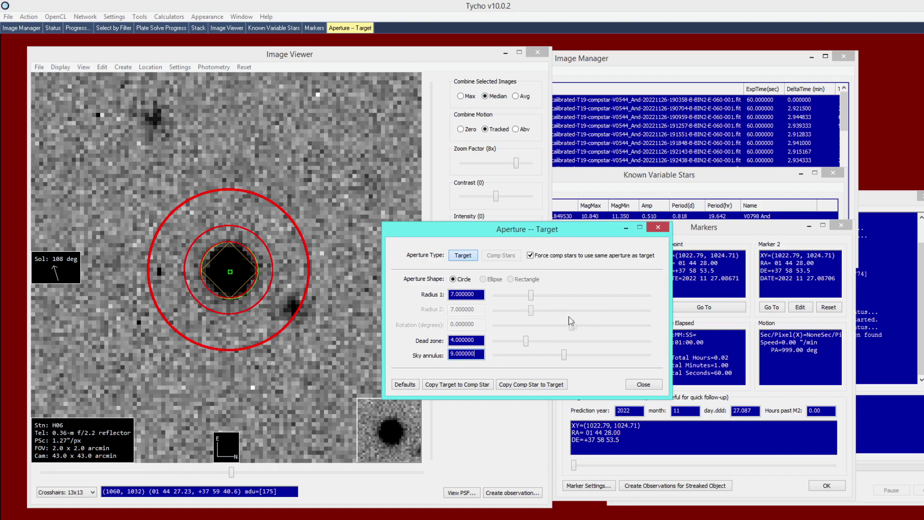
{"action": "left_click", "coordinate": [642, 384]}
{"action": "scroll", "coordinate": [322, 267], "scroll_direction": "down", "scroll_amount": 2}
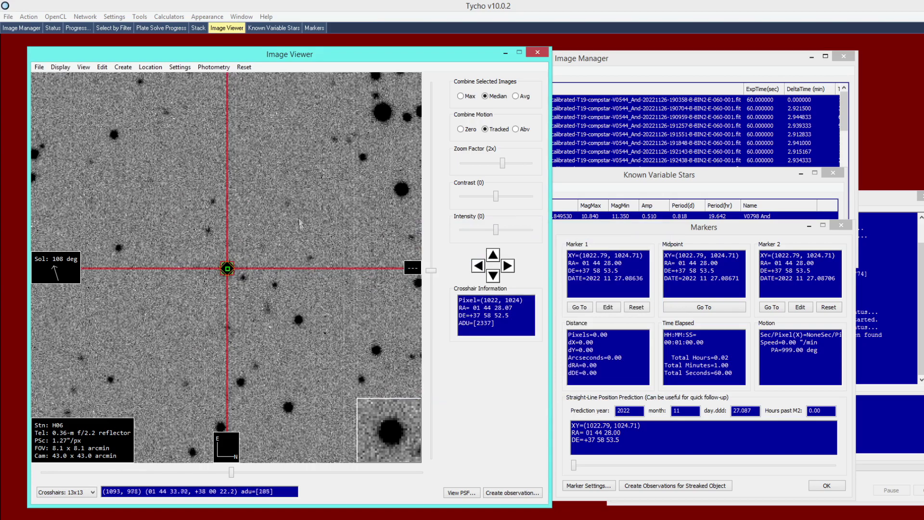
Review the star catalog settings for the ATLAS catalog with (B) Blue as magnitude band and filter, and accept them
{"action": "left_click", "coordinate": [114, 16]}
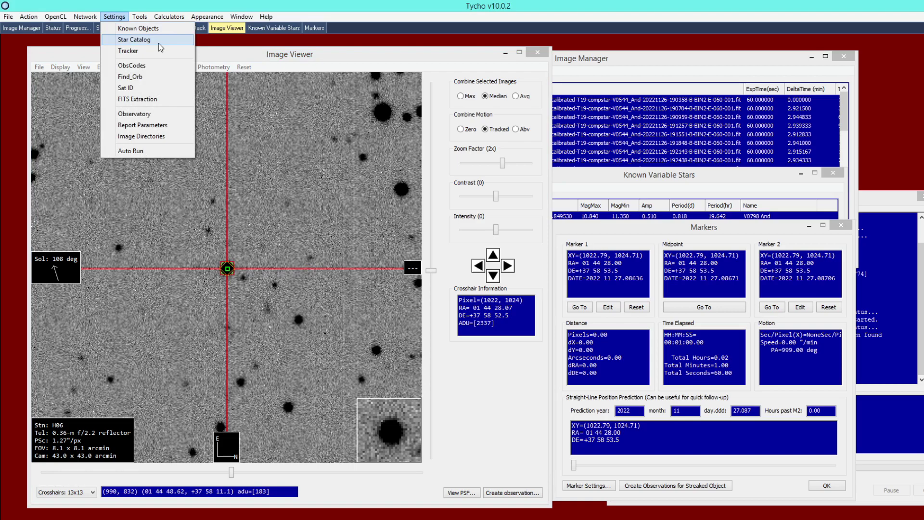
{"action": "left_click", "coordinate": [120, 41]}
{"action": "left_click_drag", "start_coordinate": [402, 151], "coordinate": [373, 150]}
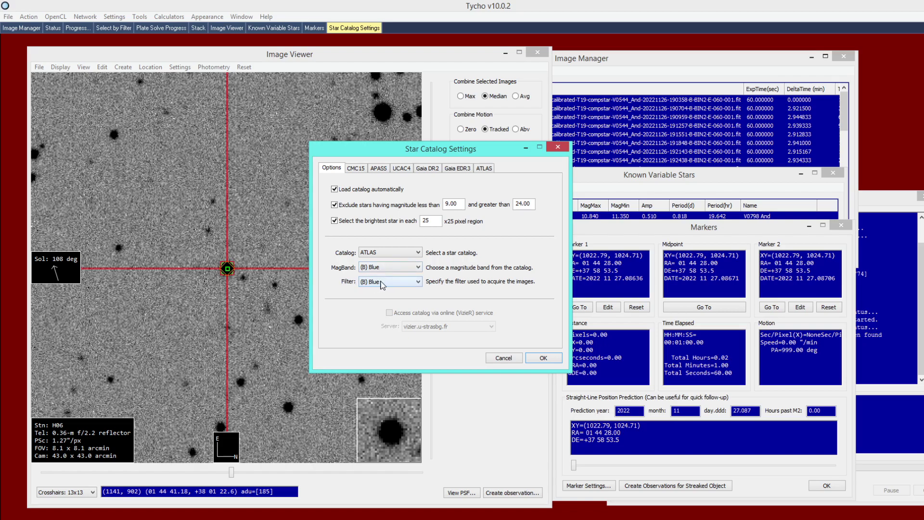
{"action": "left_click", "coordinate": [542, 359]}
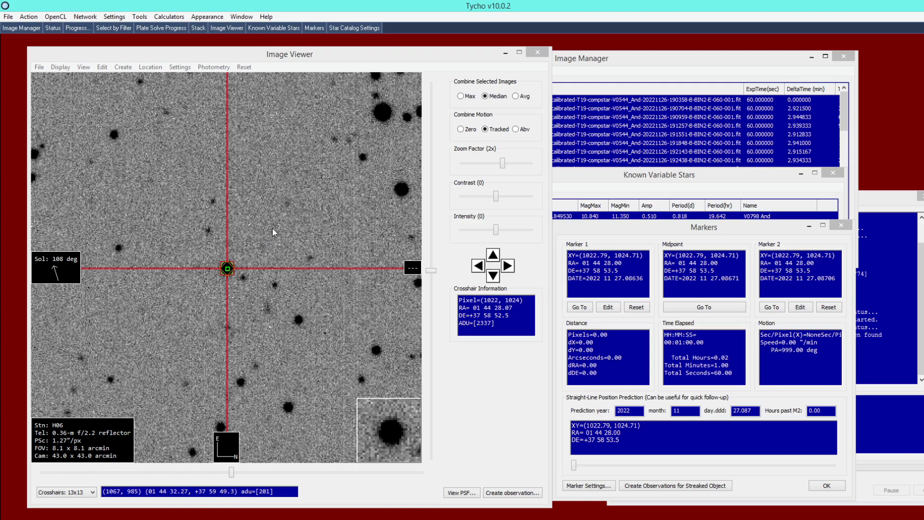
Find comparison stars for the field and create photometry of V0544 And from the markers
{"action": "left_click", "coordinate": [210, 67]}
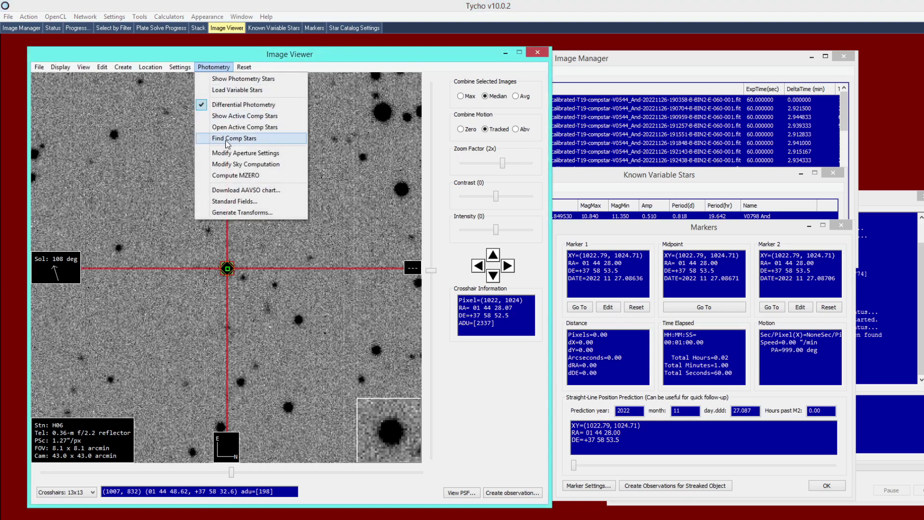
{"action": "left_click", "coordinate": [226, 139]}
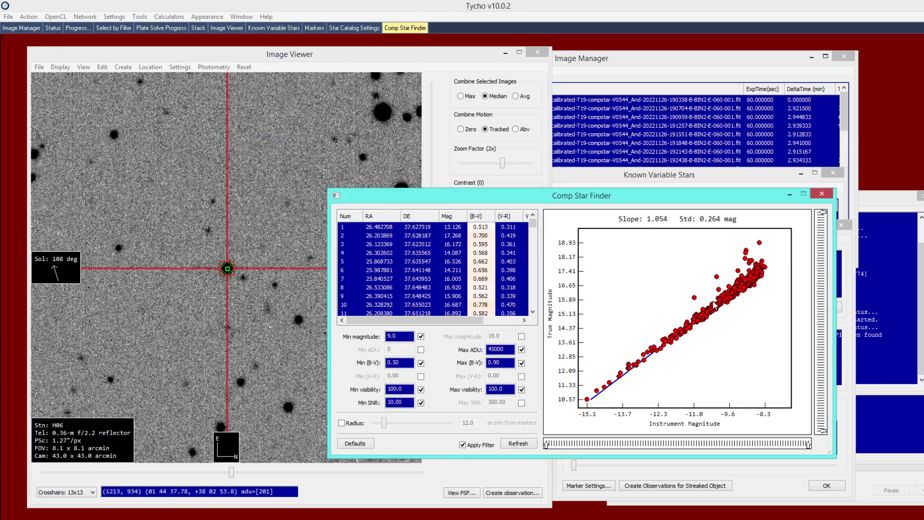
{"action": "left_click", "coordinate": [269, 262]}
{"action": "right_click", "coordinate": [265, 258]}
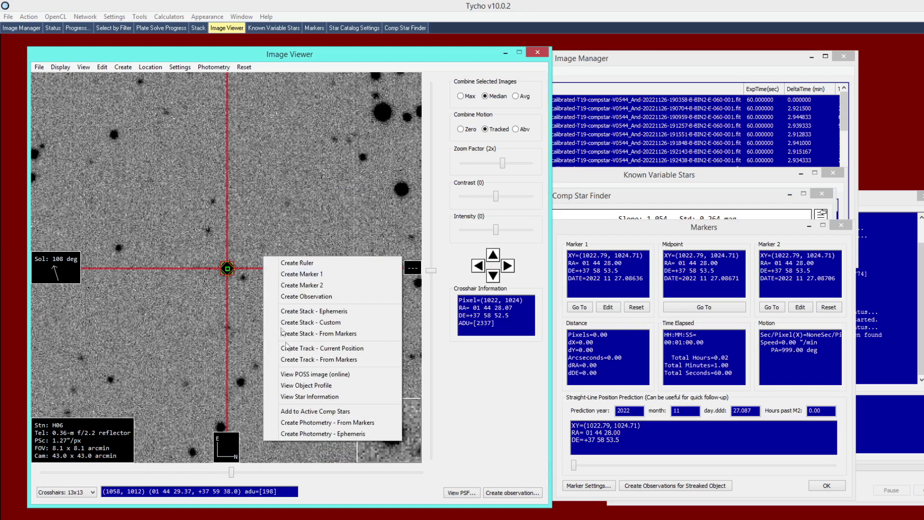
{"action": "left_click", "coordinate": [307, 426]}
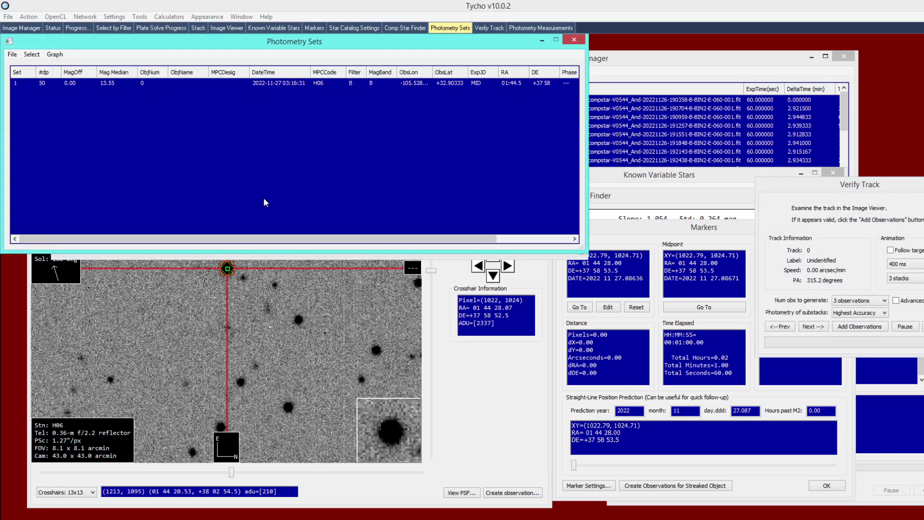
Plot all photometry sets as a lightcurve of V0544 And
{"action": "left_click_drag", "start_coordinate": [176, 43], "coordinate": [271, 108]}
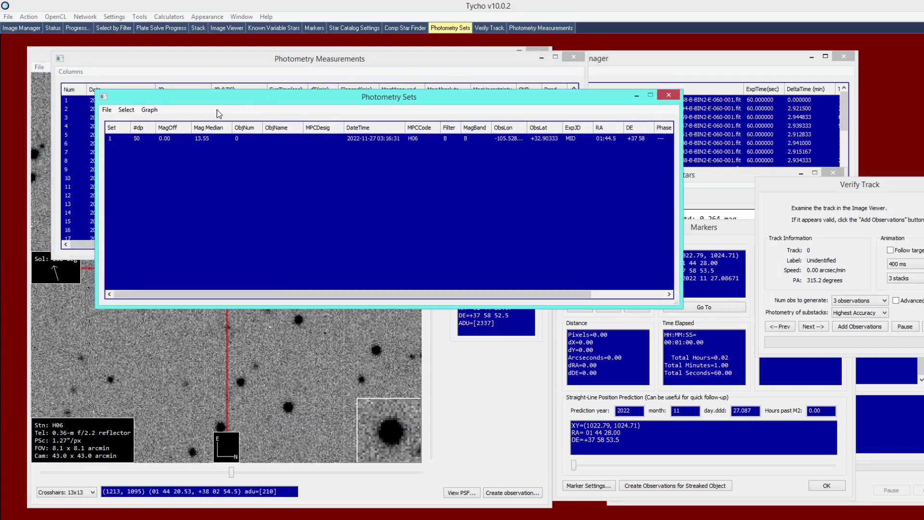
{"action": "left_click", "coordinate": [149, 110]}
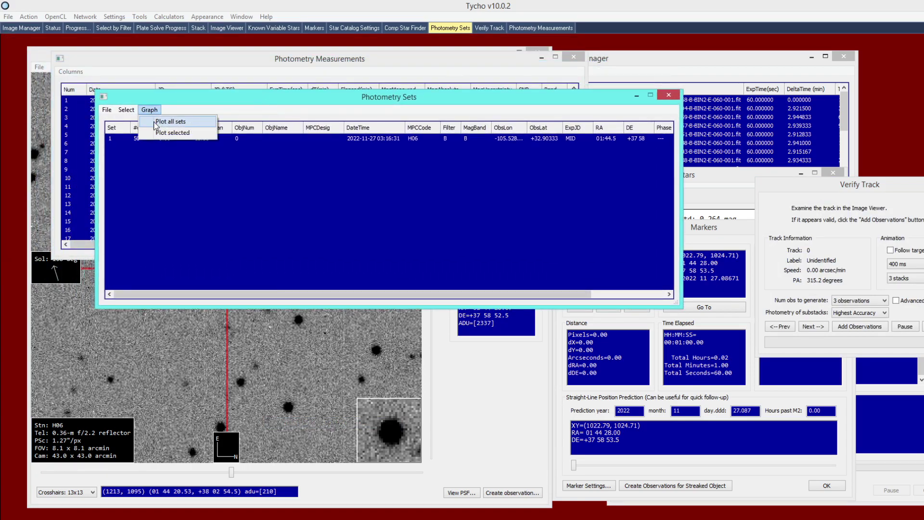
{"action": "left_click", "coordinate": [155, 122]}
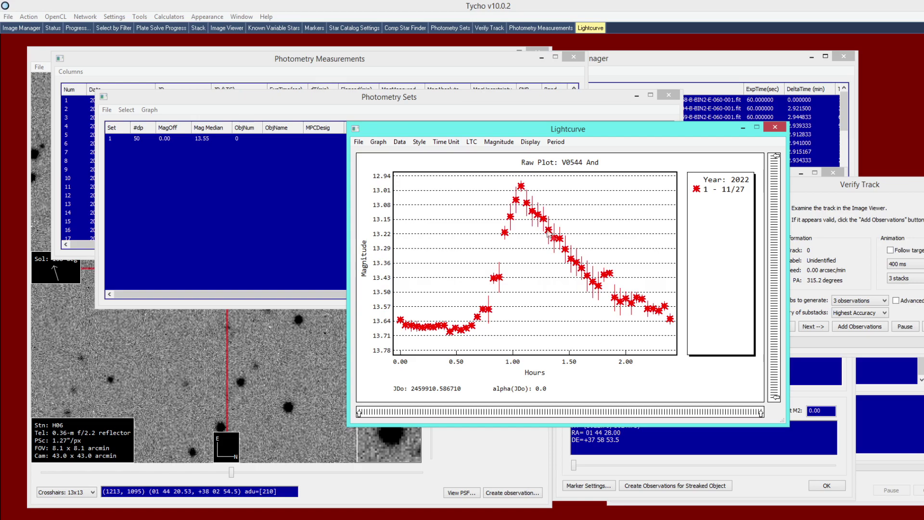
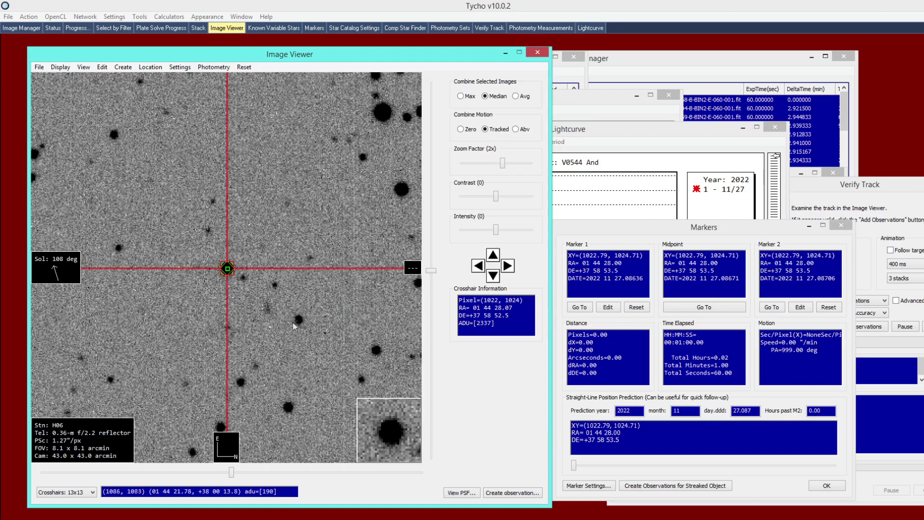
Reopen the comparison star finder and add the magnitude 11.217 star near the fit line to the active comparison stars
{"action": "left_click", "coordinate": [213, 67]}
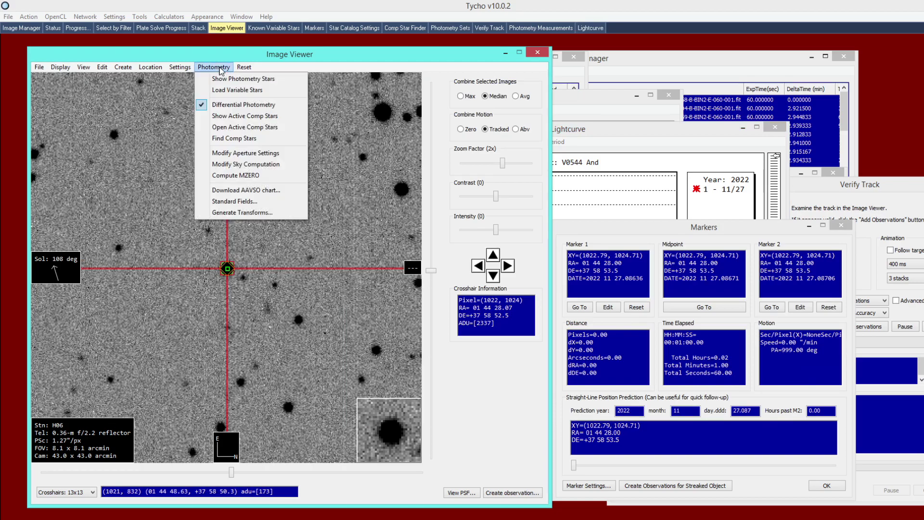
{"action": "left_click", "coordinate": [226, 138]}
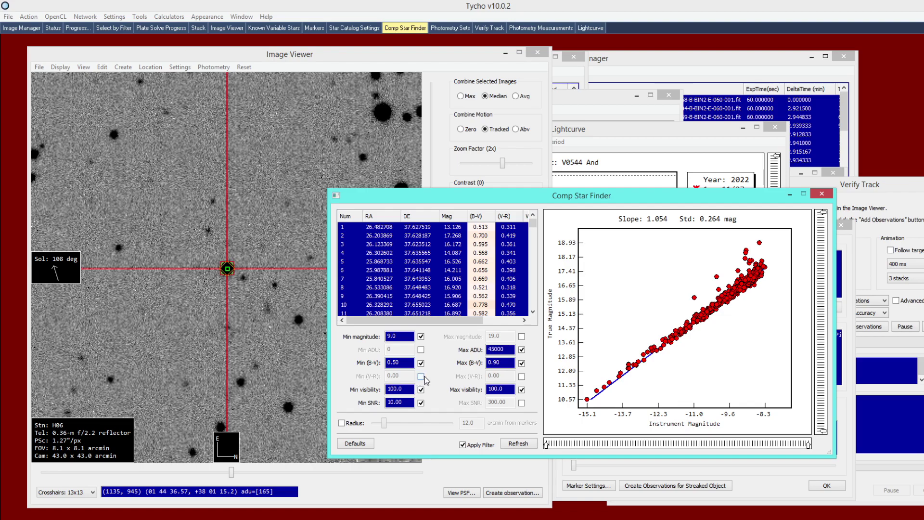
{"action": "right_click", "coordinate": [605, 388]}
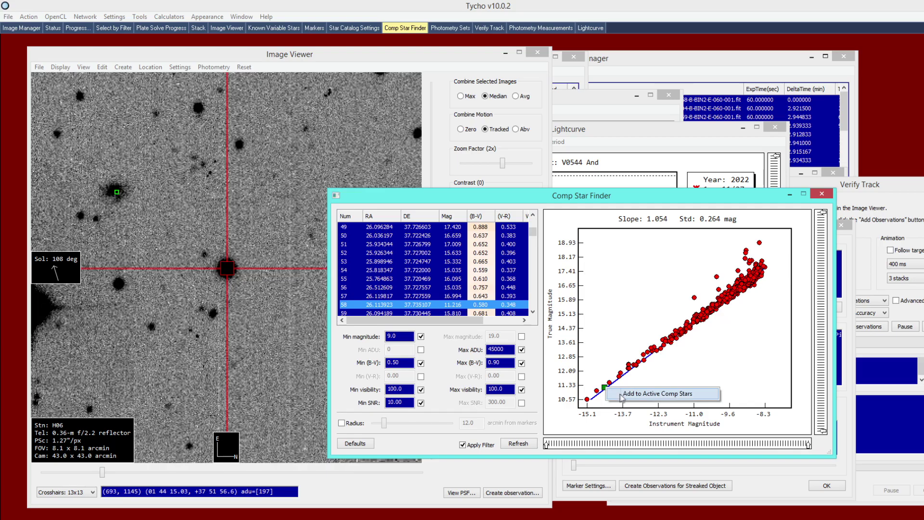
{"action": "left_click", "coordinate": [623, 394]}
{"action": "left_click_drag", "start_coordinate": [481, 202], "coordinate": [471, 213]}
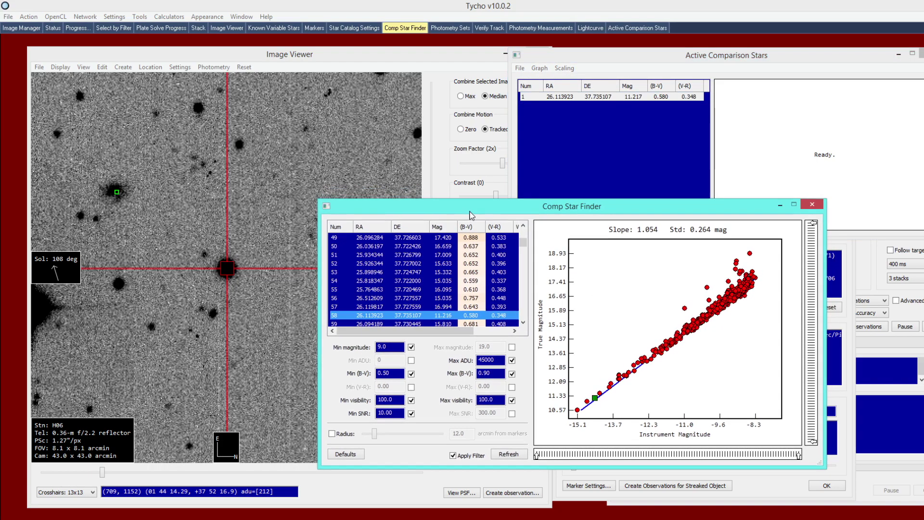
{"action": "left_click", "coordinate": [578, 172]}
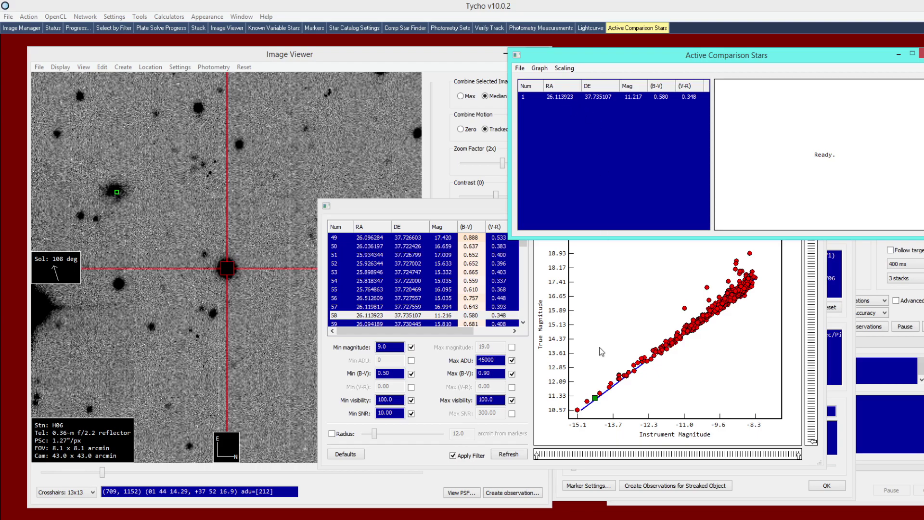
Add eight more stars along the fit line, from magnitude 11.446 to 13.147, to the active comparison stars
{"action": "right_click", "coordinate": [601, 396]}
{"action": "left_click", "coordinate": [618, 401]}
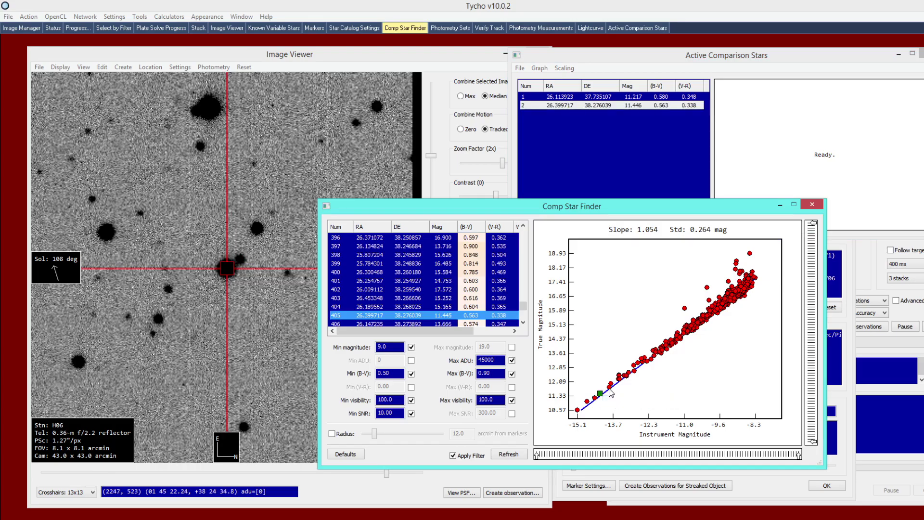
{"action": "right_click", "coordinate": [609, 388]}
{"action": "left_click", "coordinate": [622, 394]}
{"action": "right_click", "coordinate": [621, 378]}
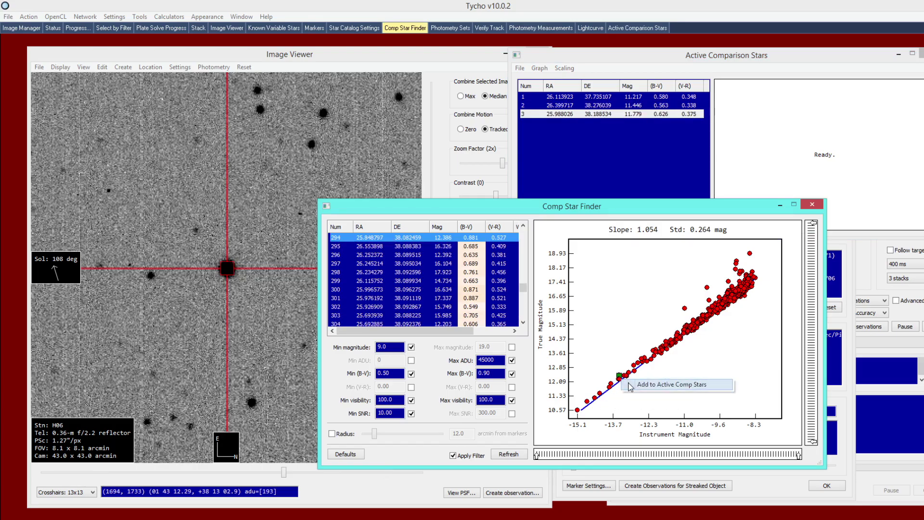
{"action": "left_click", "coordinate": [625, 384]}
{"action": "right_click", "coordinate": [625, 374]}
{"action": "left_click", "coordinate": [630, 382]}
{"action": "right_click", "coordinate": [627, 376]}
{"action": "left_click", "coordinate": [633, 384]}
{"action": "right_click", "coordinate": [635, 370]}
{"action": "left_click", "coordinate": [640, 377]}
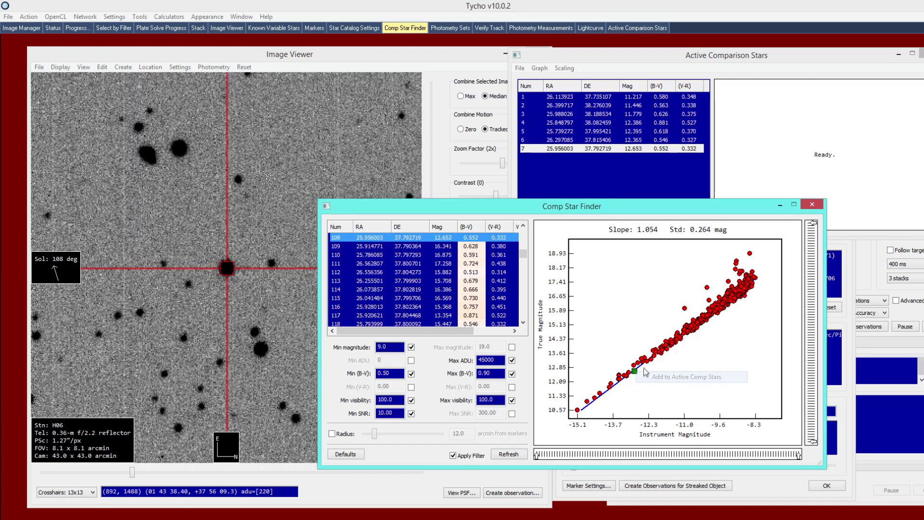
{"action": "right_click", "coordinate": [648, 368]}
{"action": "left_click", "coordinate": [650, 369]}
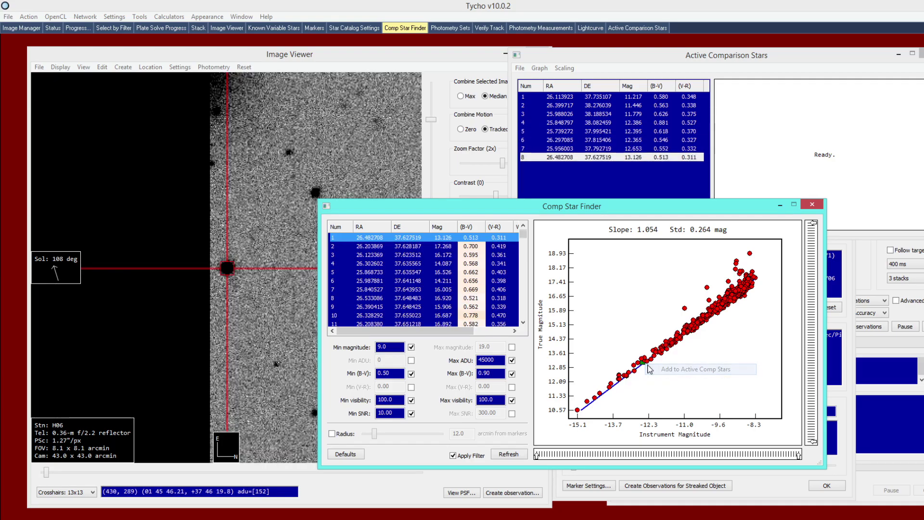
{"action": "right_click", "coordinate": [646, 361]}
{"action": "left_click", "coordinate": [674, 368]}
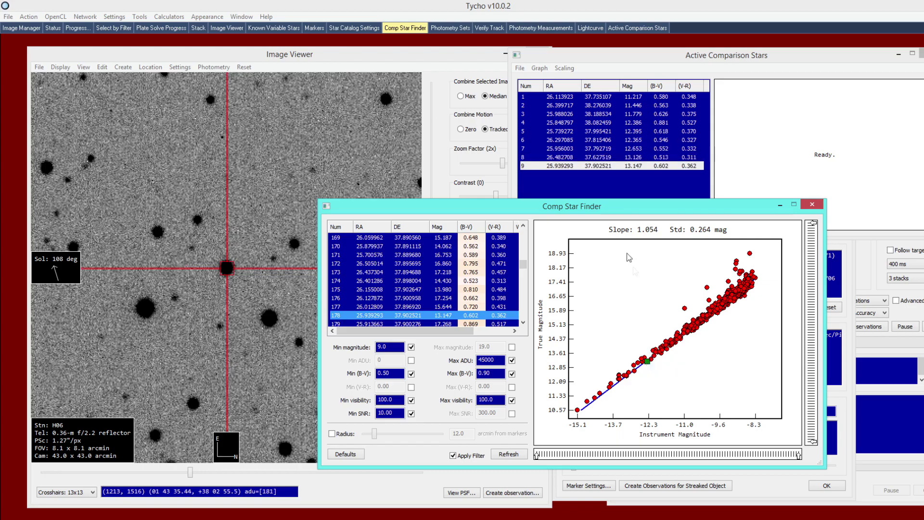
Generate the comparison star data and plot computed magnitude versus time for the magnitude 13.147 star
{"action": "left_click", "coordinate": [540, 69]}
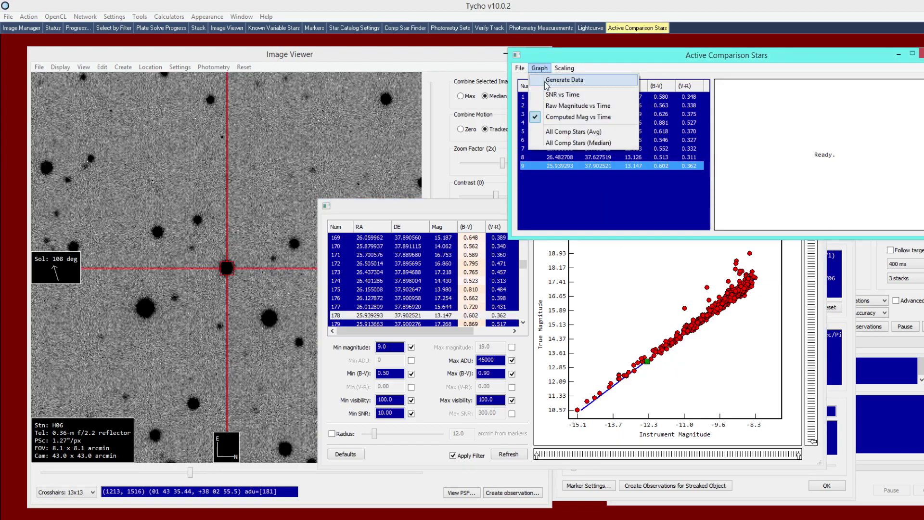
{"action": "left_click", "coordinate": [546, 81]}
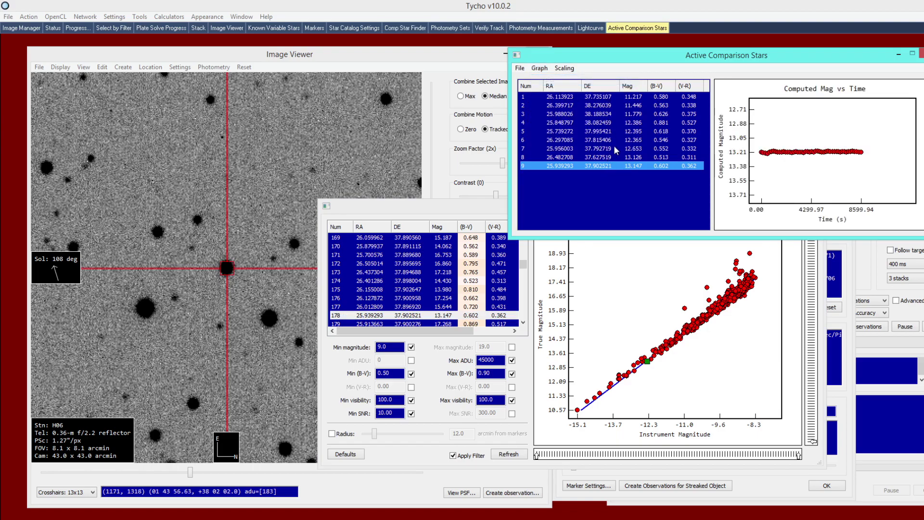
{"action": "left_click", "coordinate": [540, 68]}
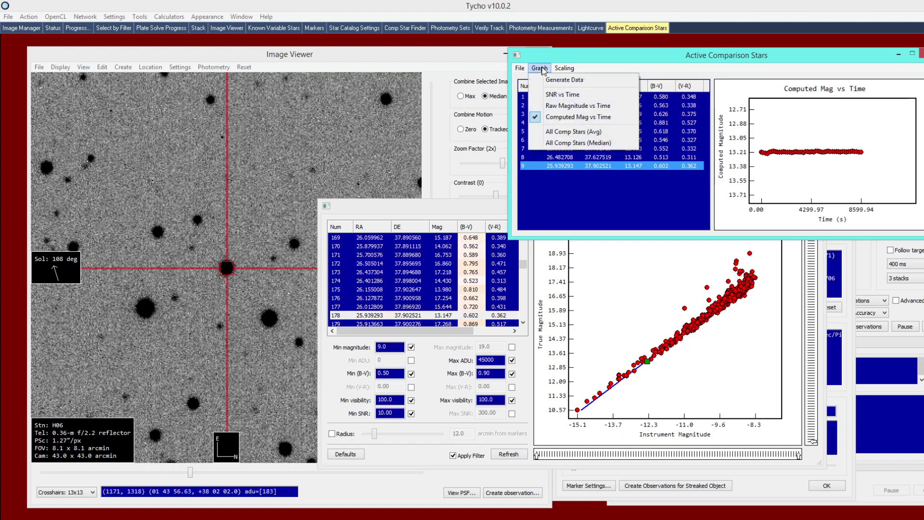
{"action": "left_click", "coordinate": [595, 117]}
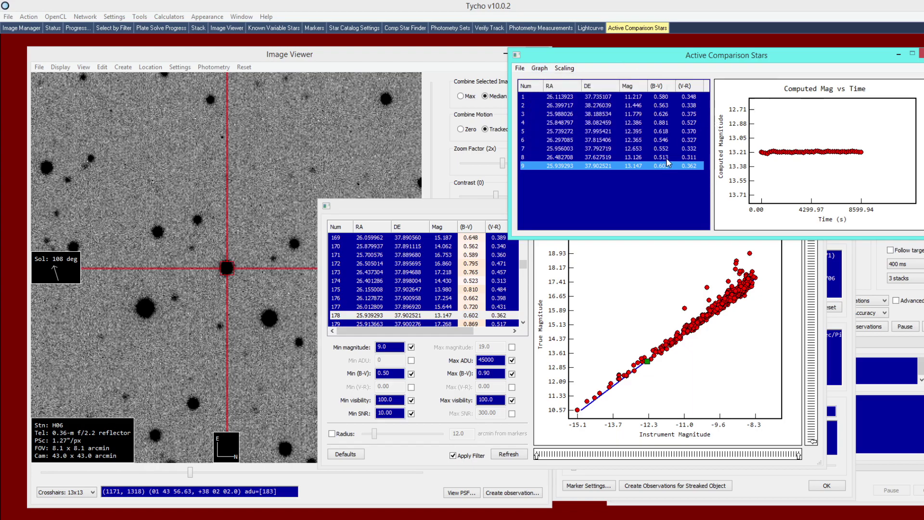
Inspect the computed magnitude versus time plots of the active comparison stars from magnitude 13.126 to 11.217
{"action": "left_click", "coordinate": [682, 157]}
{"action": "left_click", "coordinate": [683, 149]}
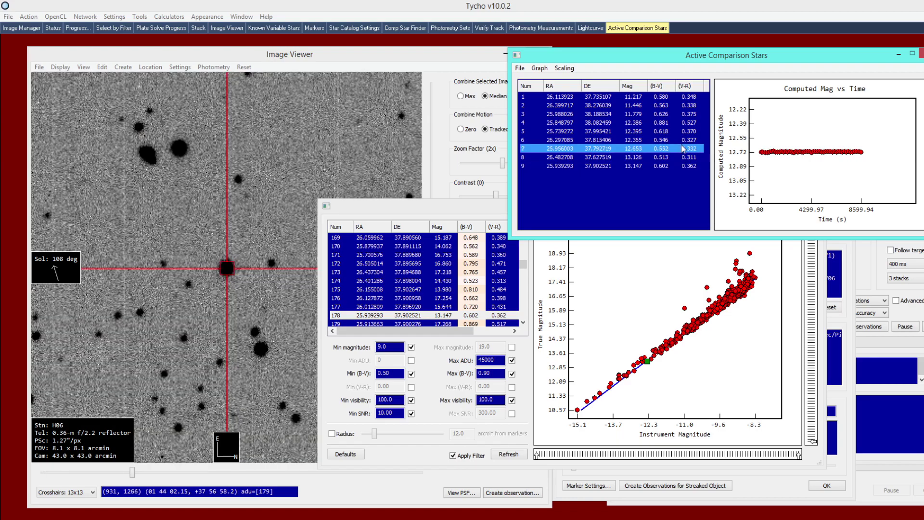
{"action": "left_click", "coordinate": [682, 140]}
{"action": "left_click", "coordinate": [683, 131]}
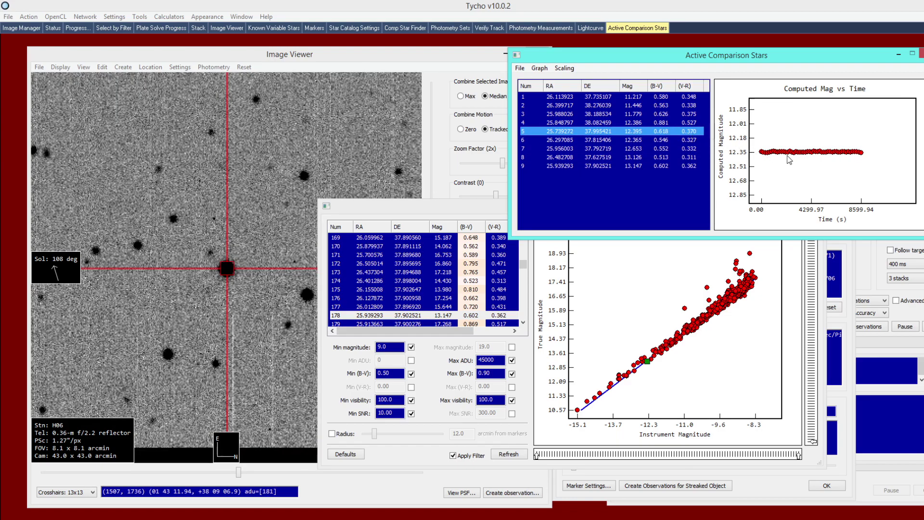
{"action": "left_click", "coordinate": [659, 122]}
{"action": "left_click", "coordinate": [658, 114]}
{"action": "left_click", "coordinate": [657, 105]}
{"action": "left_click", "coordinate": [654, 97]}
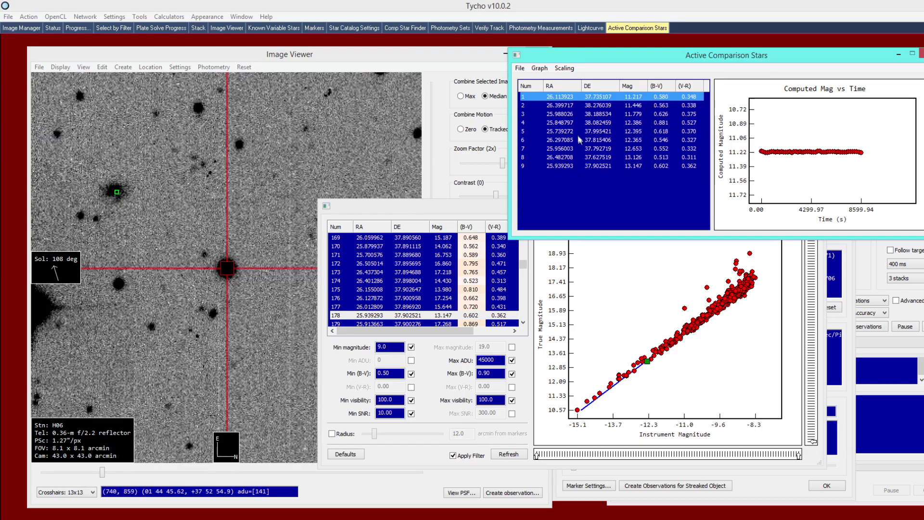
Remove the magnitude 13.126 and 13.147 stars from the active comparison stars and regenerate the comparison star data
{"action": "left_click", "coordinate": [566, 150]}
{"action": "left_click_drag", "start_coordinate": [569, 166], "coordinate": [588, 160]}
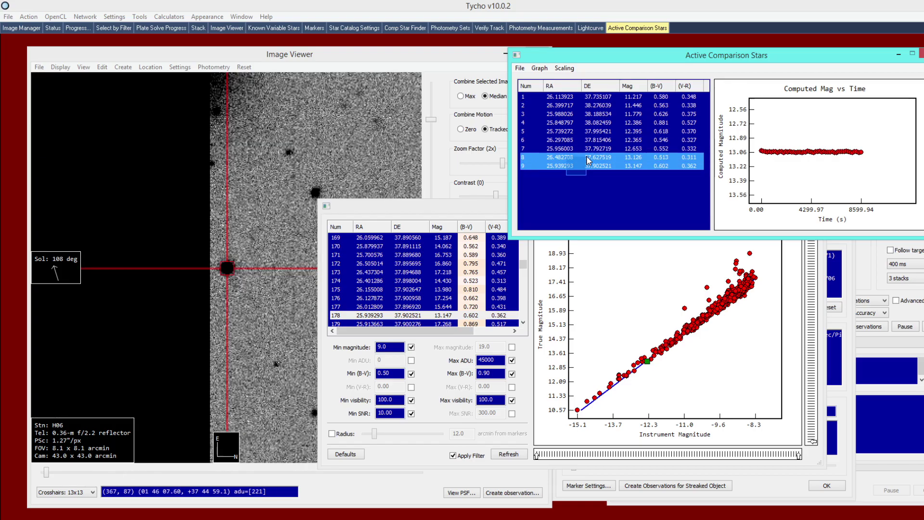
{"action": "right_click", "coordinate": [590, 163]}
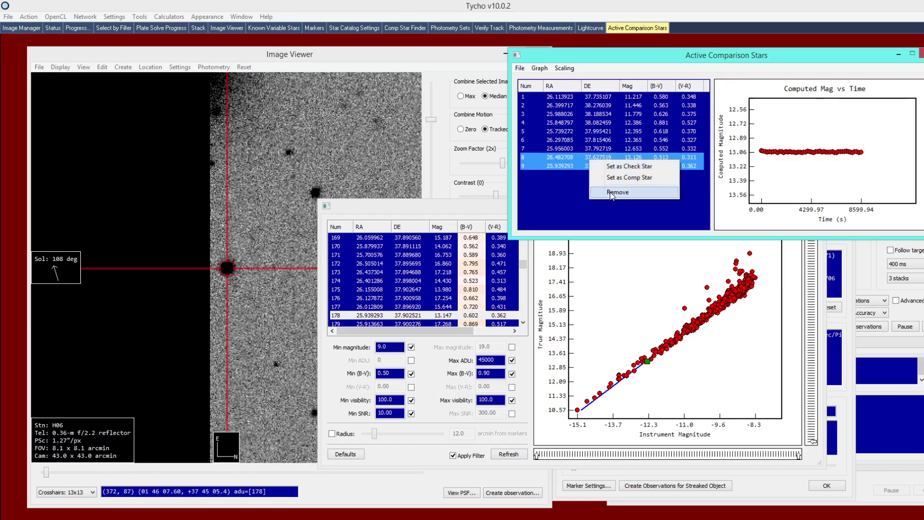
{"action": "left_click", "coordinate": [611, 192]}
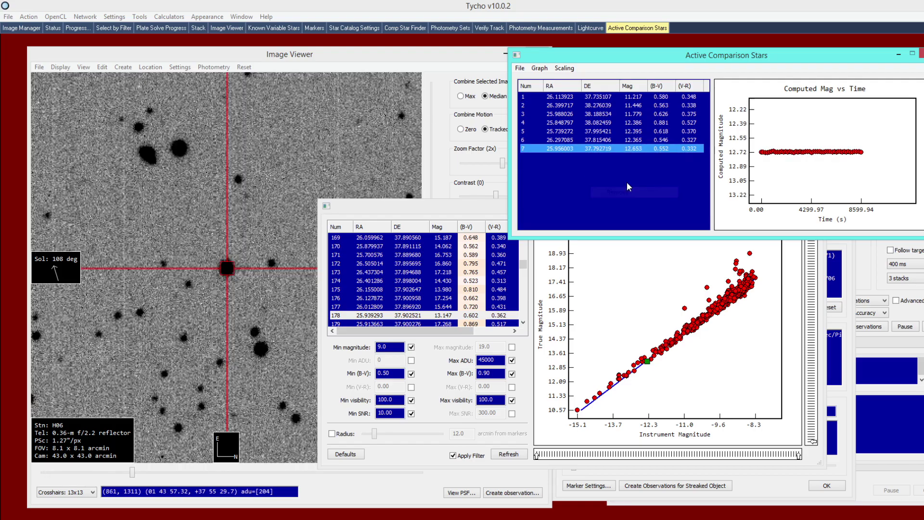
{"action": "left_click", "coordinate": [539, 68]}
{"action": "left_click", "coordinate": [545, 80]}
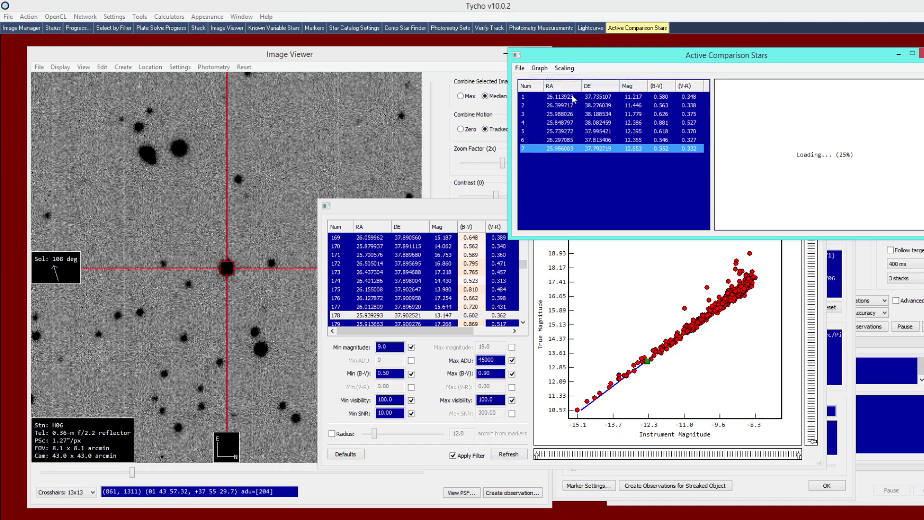
Check computed magnitude versus time for the six active comparison stars from magnitude 12.365 to 11.217
{"action": "left_click", "coordinate": [659, 140]}
{"action": "left_click", "coordinate": [657, 131]}
{"action": "left_click", "coordinate": [654, 123]}
{"action": "left_click", "coordinate": [652, 114]}
{"action": "left_click", "coordinate": [649, 106]}
{"action": "left_click", "coordinate": [647, 97]}
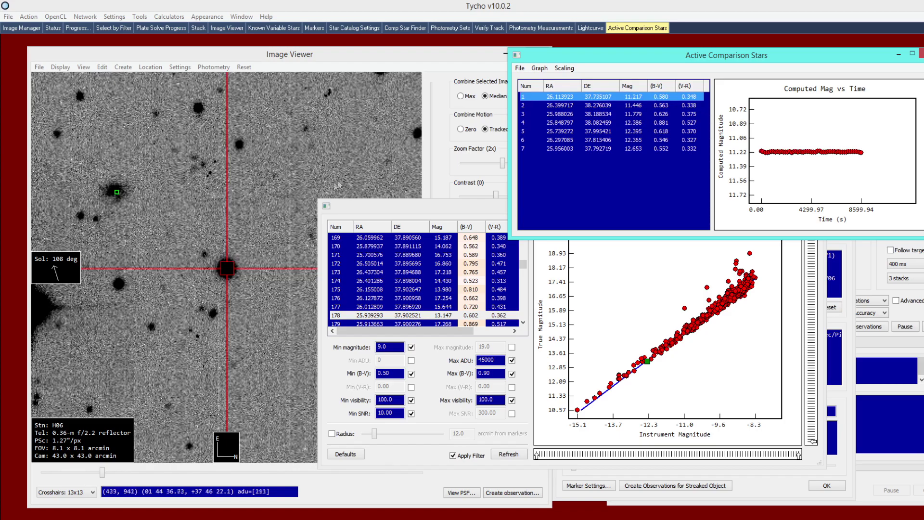
Create a new photometry set from the markers and plot all sets together as a lightcurve
{"action": "right_click", "coordinate": [272, 211]}
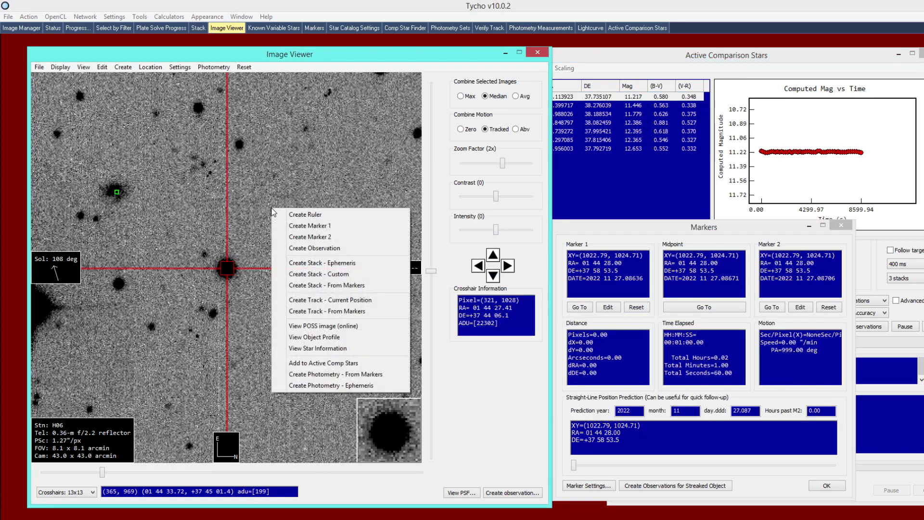
{"action": "left_click", "coordinate": [326, 374]}
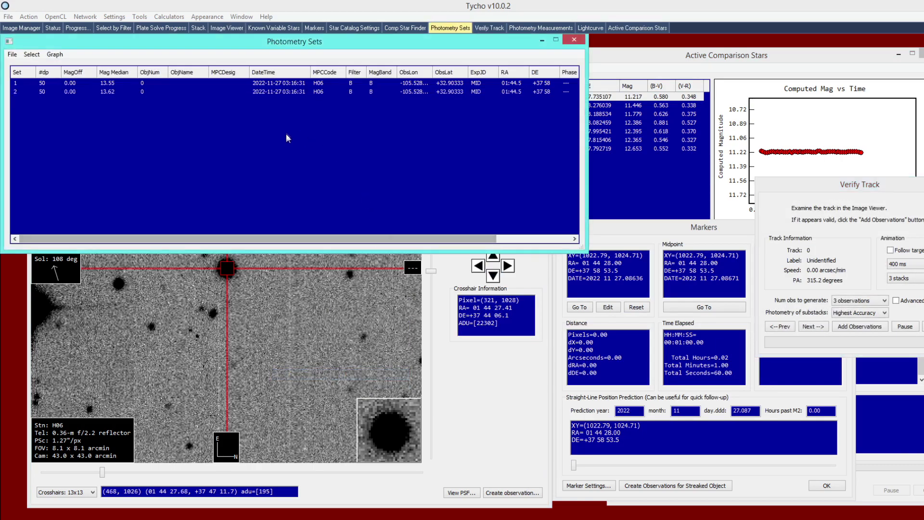
{"action": "left_click_drag", "start_coordinate": [240, 43], "coordinate": [320, 78]}
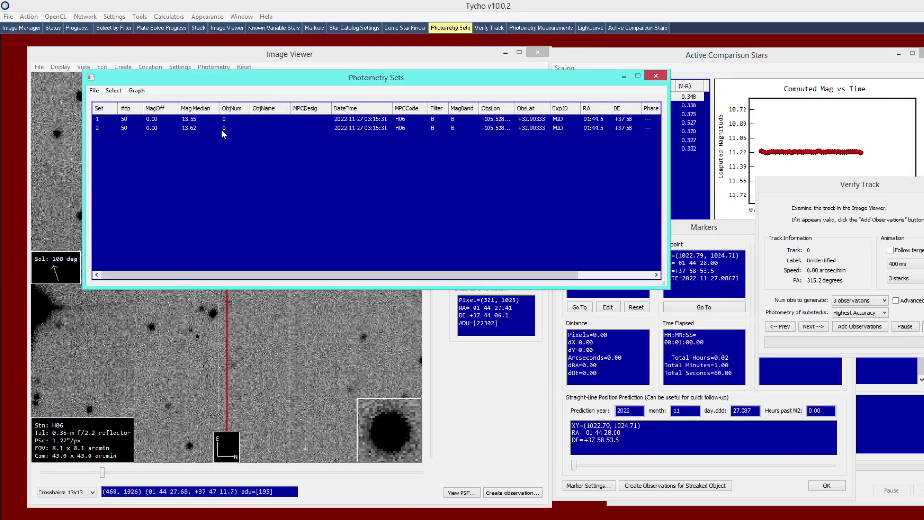
{"action": "left_click", "coordinate": [136, 90]}
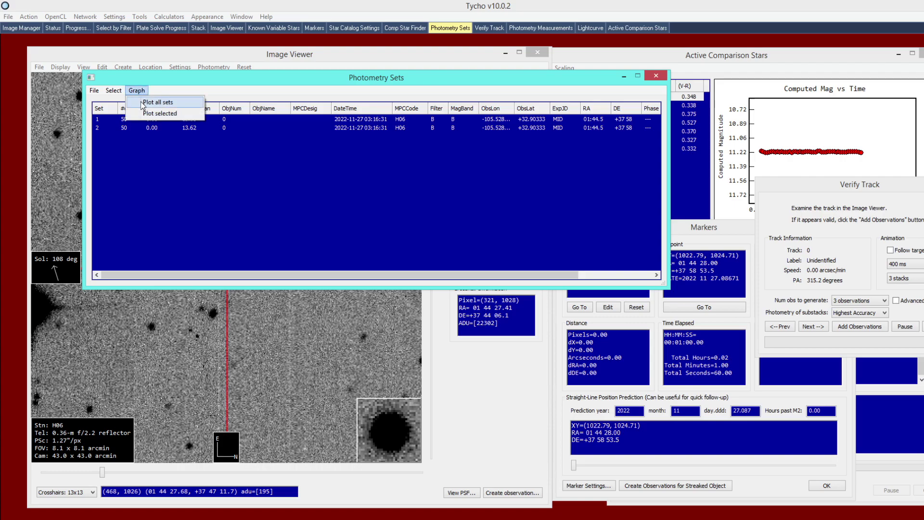
{"action": "left_click", "coordinate": [155, 102]}
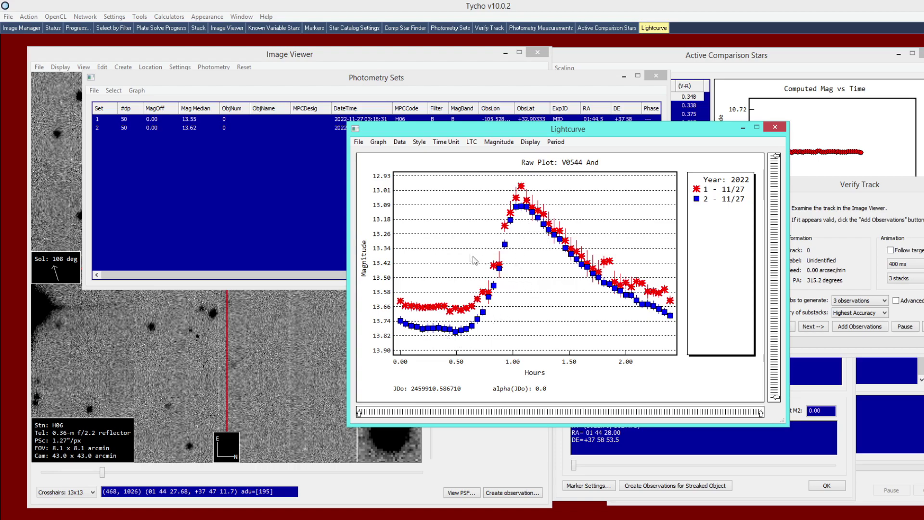
Delete the first photometry set with median magnitude 13.55 and plot the remaining set as a lightcurve
{"action": "right_click", "coordinate": [218, 120]}
{"action": "left_click", "coordinate": [243, 286]}
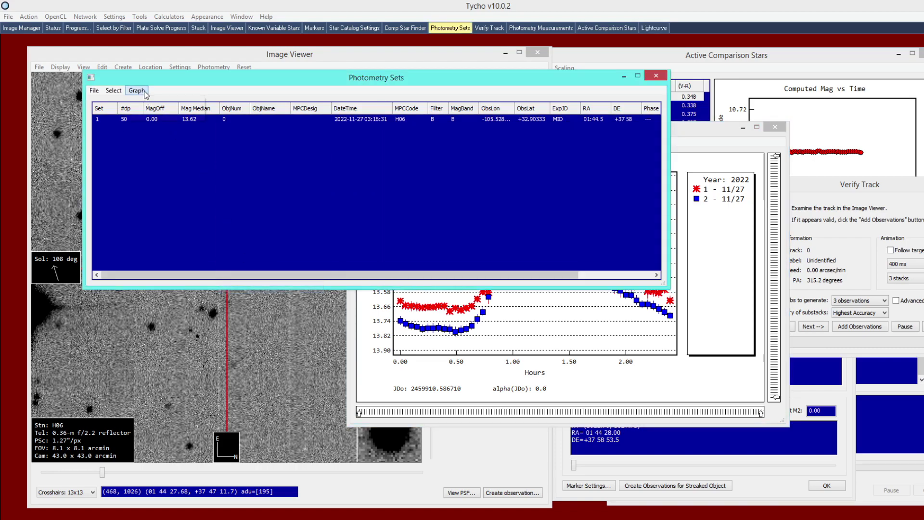
{"action": "left_click", "coordinate": [136, 90]}
{"action": "left_click", "coordinate": [149, 101]}
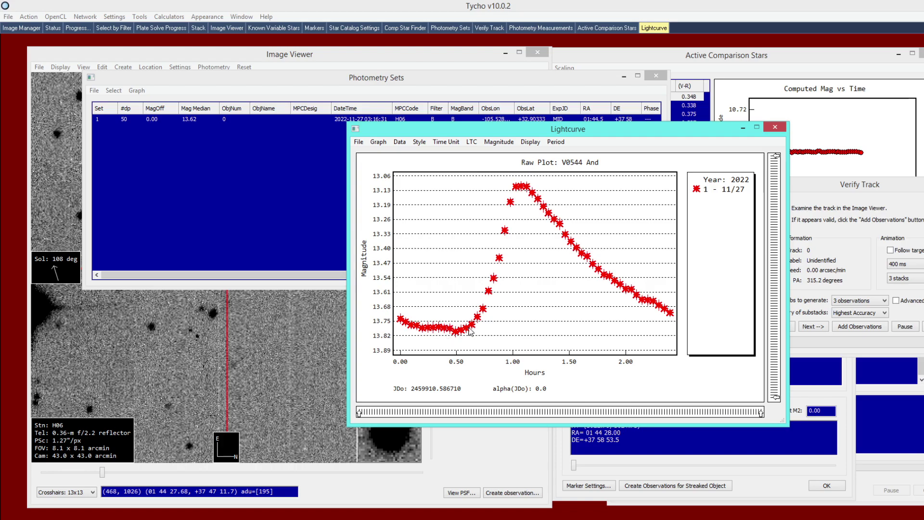
Close the lightcurve and show the photometry stars over the whole frame in the image viewer
{"action": "left_click", "coordinate": [776, 128]}
{"action": "left_click", "coordinate": [363, 320]}
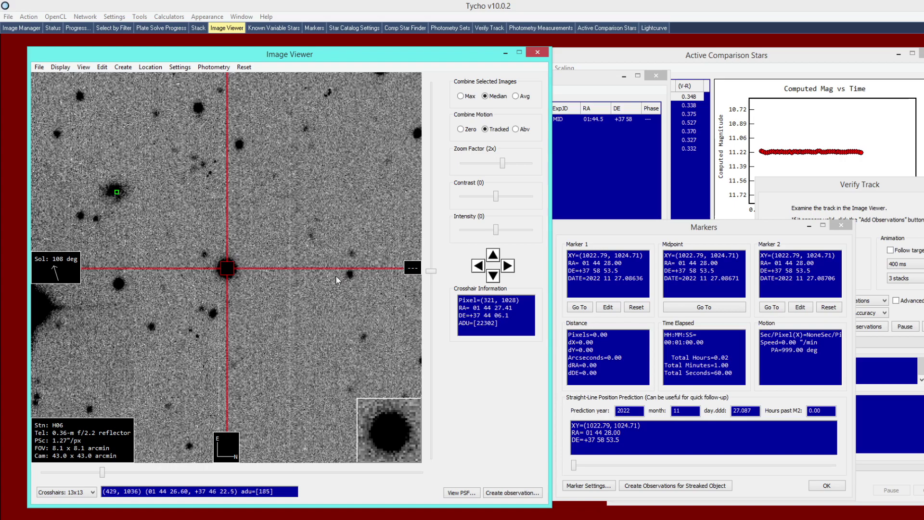
{"action": "scroll", "coordinate": [336, 277], "scroll_direction": "down", "scroll_amount": 3}
{"action": "left_click_drag", "start_coordinate": [339, 272], "coordinate": [248, 267]}
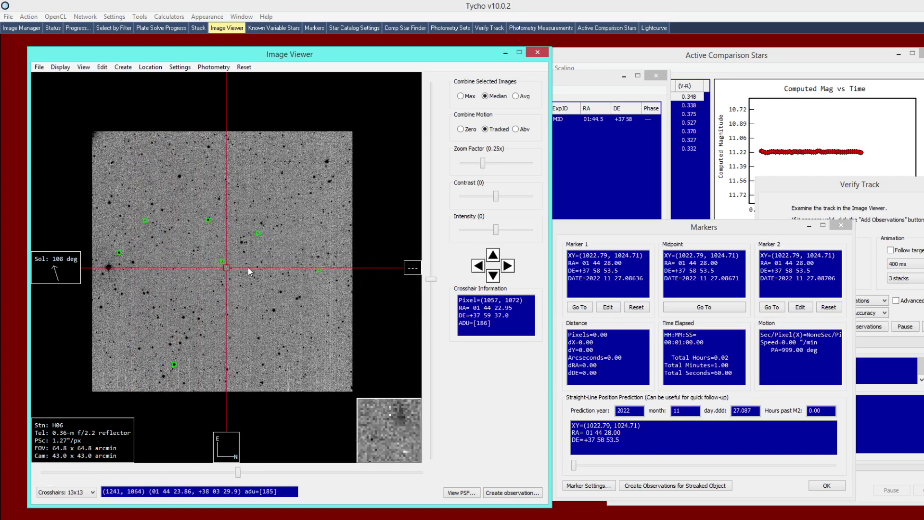
{"action": "left_click", "coordinate": [213, 67]}
{"action": "left_click", "coordinate": [215, 79]}
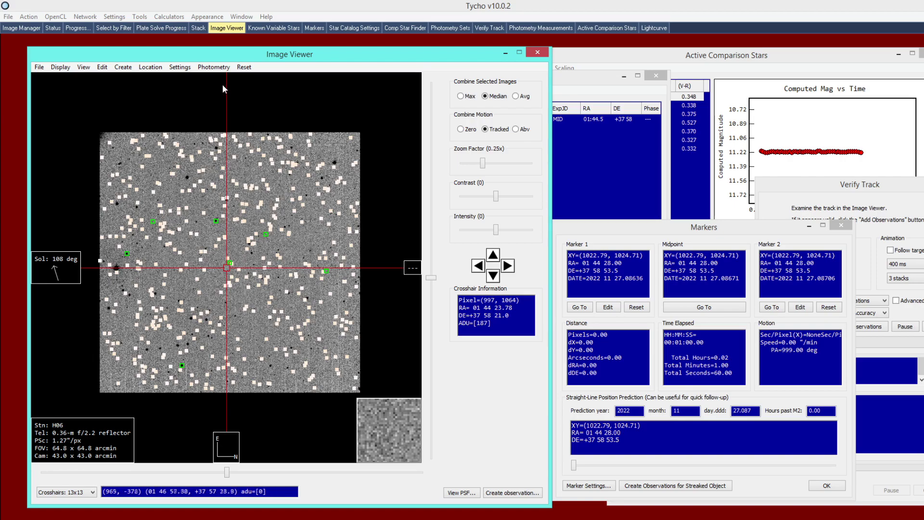
Download the AAVSO chart for the field and open the progress log alongside the AAVSO star table
{"action": "left_click", "coordinate": [216, 68]}
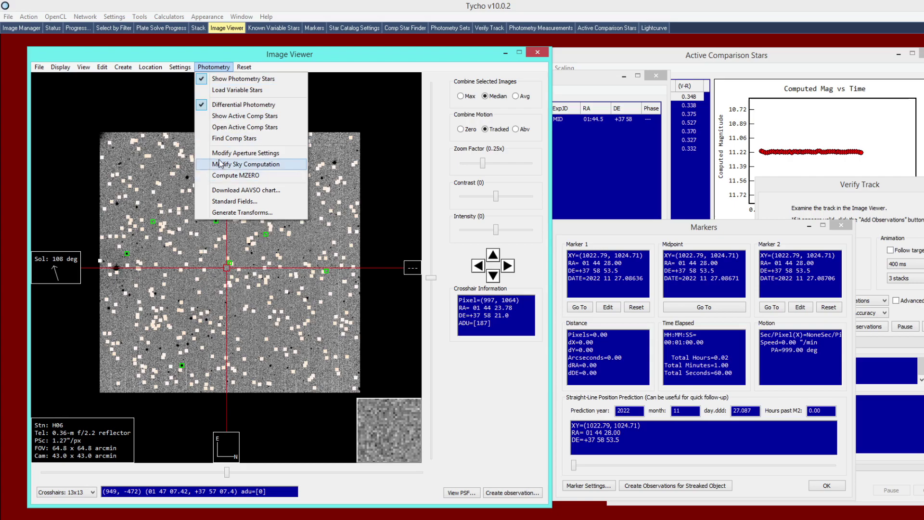
{"action": "left_click", "coordinate": [280, 191]}
{"action": "left_click_drag", "start_coordinate": [534, 59], "coordinate": [514, 70]}
{"action": "type", "text": "X28425IH"}
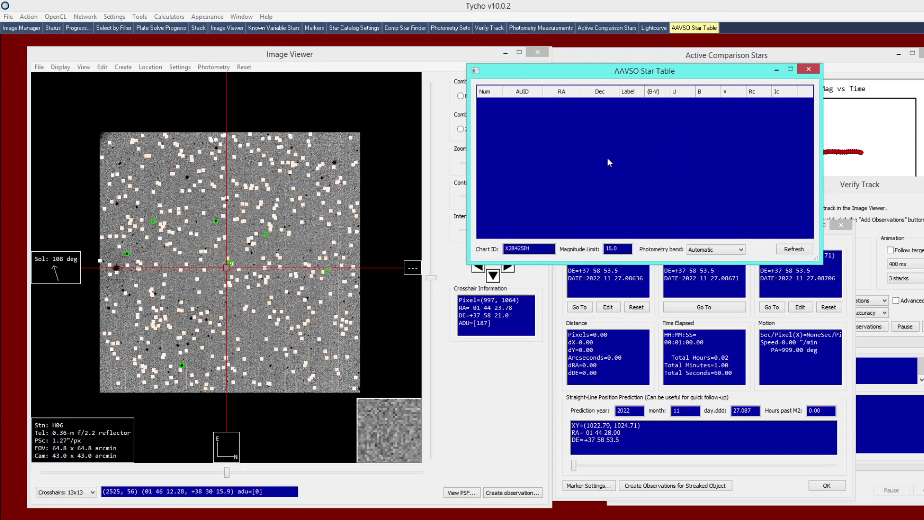
{"action": "left_click", "coordinate": [82, 27]}
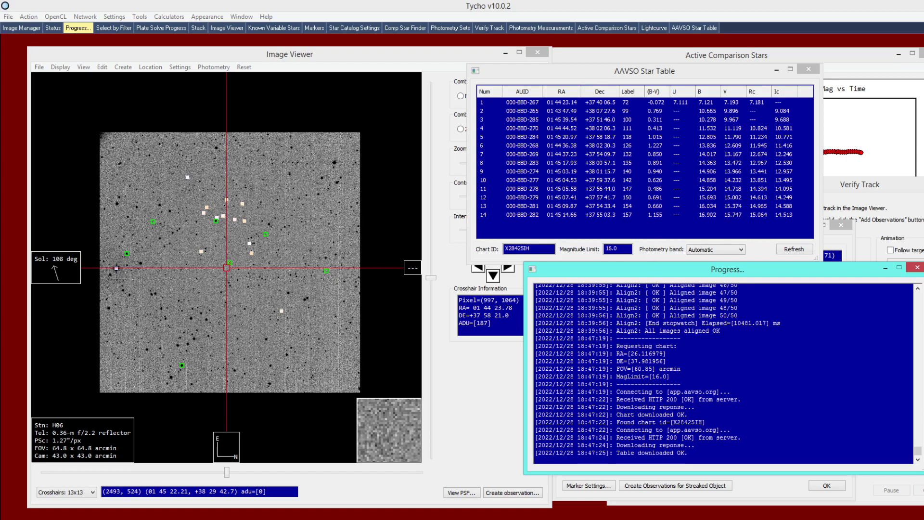
{"action": "left_click_drag", "start_coordinate": [633, 272], "coordinate": [644, 282]}
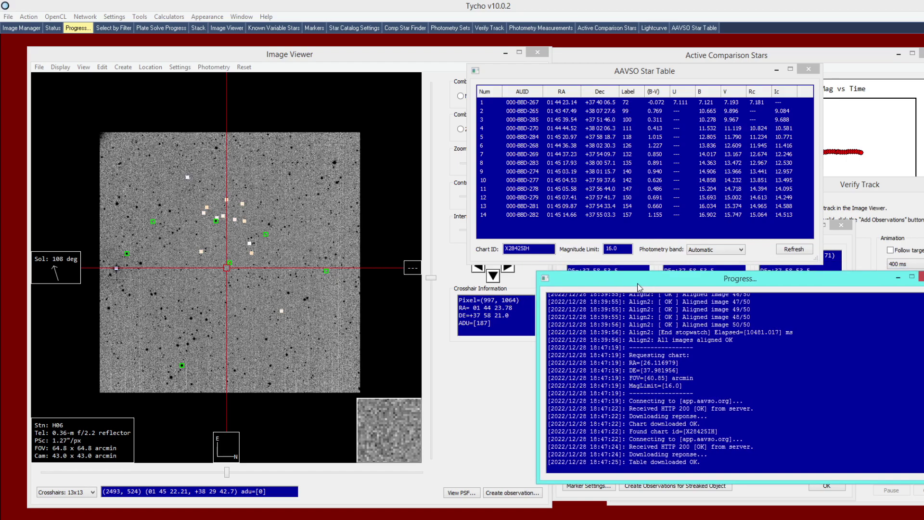
{"action": "left_click_drag", "start_coordinate": [570, 77], "coordinate": [587, 77]}
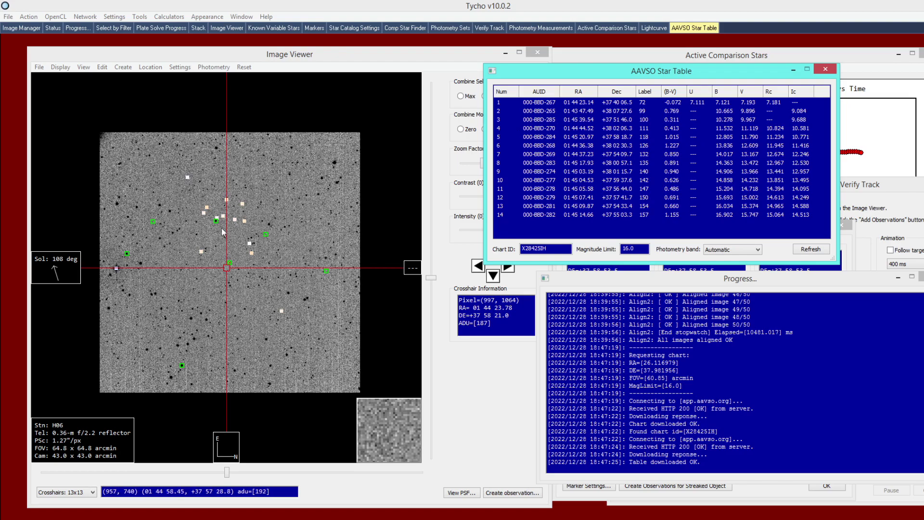
Search for comparison stars among the AAVSO chart stars and add the magnitude 10.665 star to the active comparison stars
{"action": "left_click", "coordinate": [247, 235]}
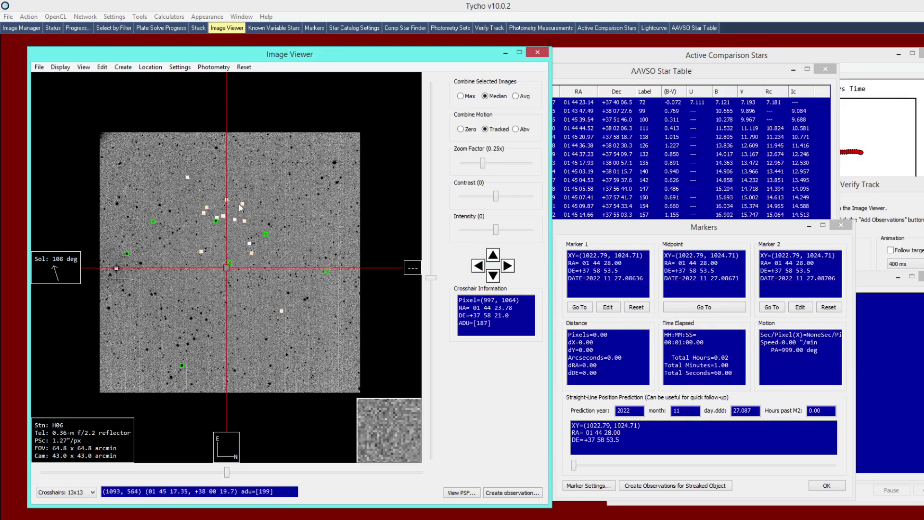
{"action": "left_click", "coordinate": [213, 66]}
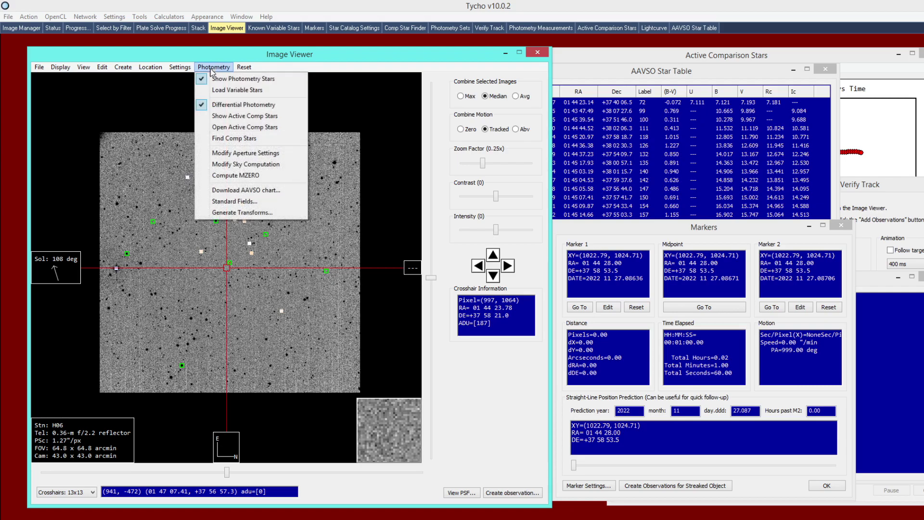
{"action": "left_click", "coordinate": [218, 140]}
{"action": "left_click_drag", "start_coordinate": [521, 207], "coordinate": [520, 190]}
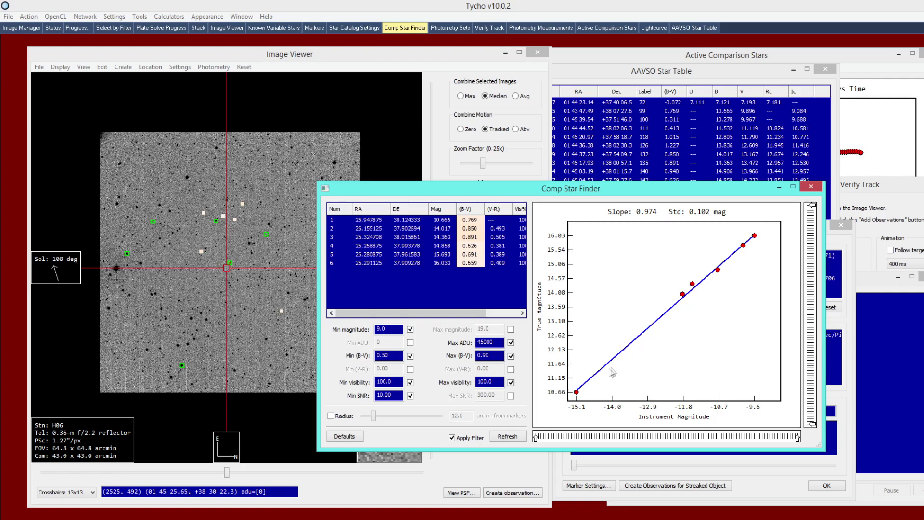
{"action": "left_click", "coordinate": [576, 392]}
{"action": "right_click", "coordinate": [577, 394]}
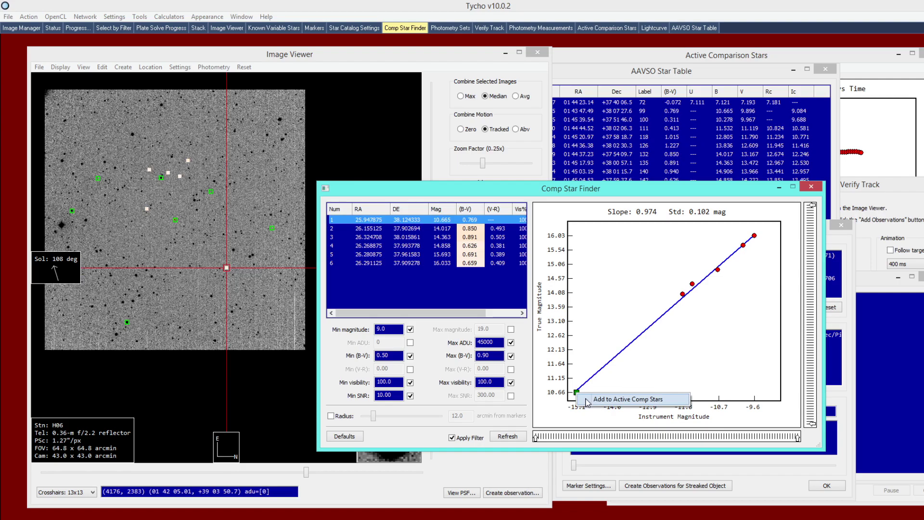
{"action": "left_click", "coordinate": [587, 399]}
Remove the seven earlier stars, from magnitude 11.217 to 12.653, from the active comparison stars
{"action": "left_click", "coordinate": [858, 71]}
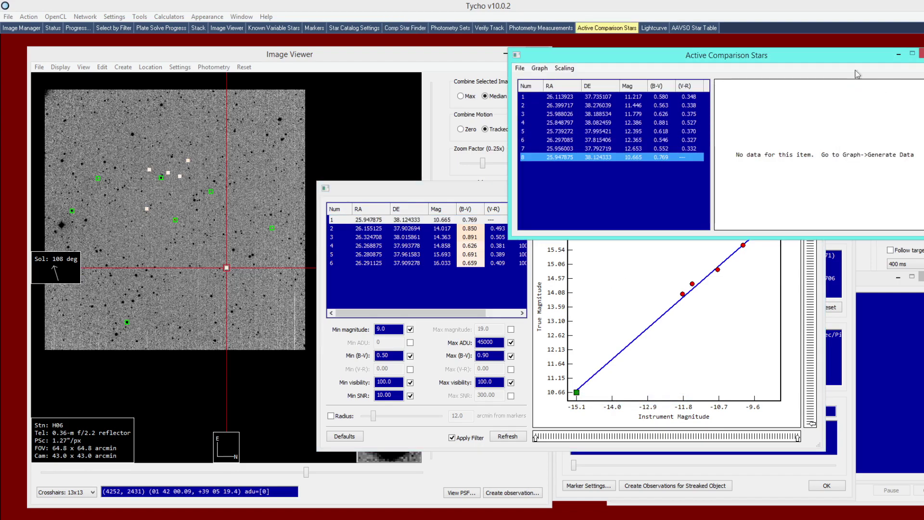
{"action": "left_click", "coordinate": [597, 96]}
{"action": "left_click", "coordinate": [542, 151], "text": "shift"}
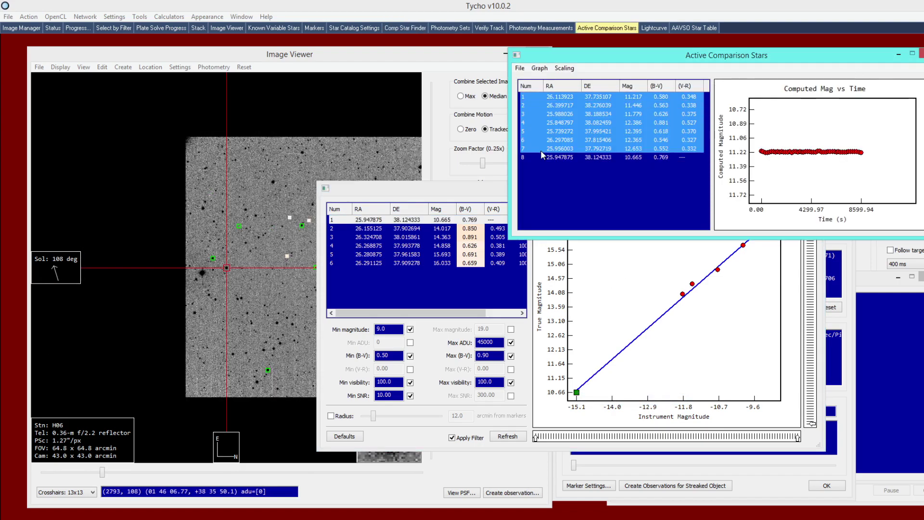
{"action": "right_click", "coordinate": [541, 151]}
{"action": "left_click", "coordinate": [554, 182]}
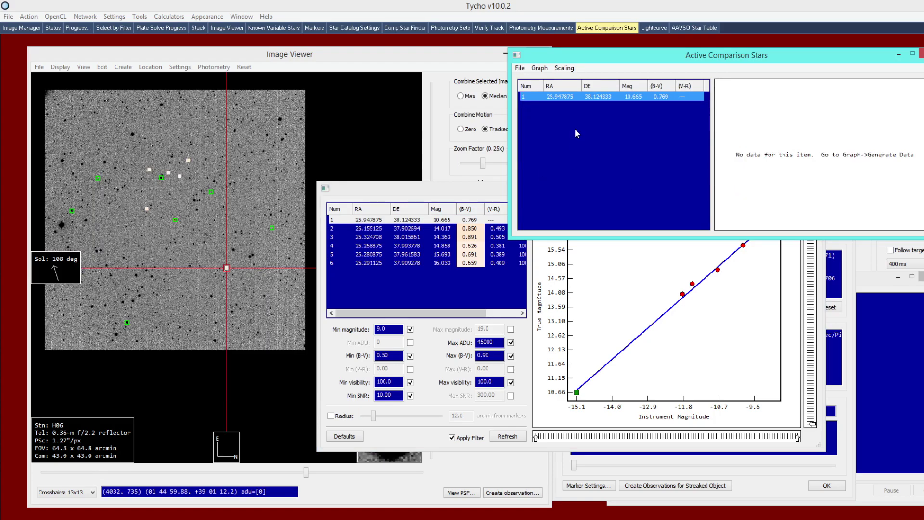
Add the five other AAVSO stars on the finder plot, from magnitude 14.017 to 16.033, to the active comparison stars
{"action": "left_click", "coordinate": [483, 192]}
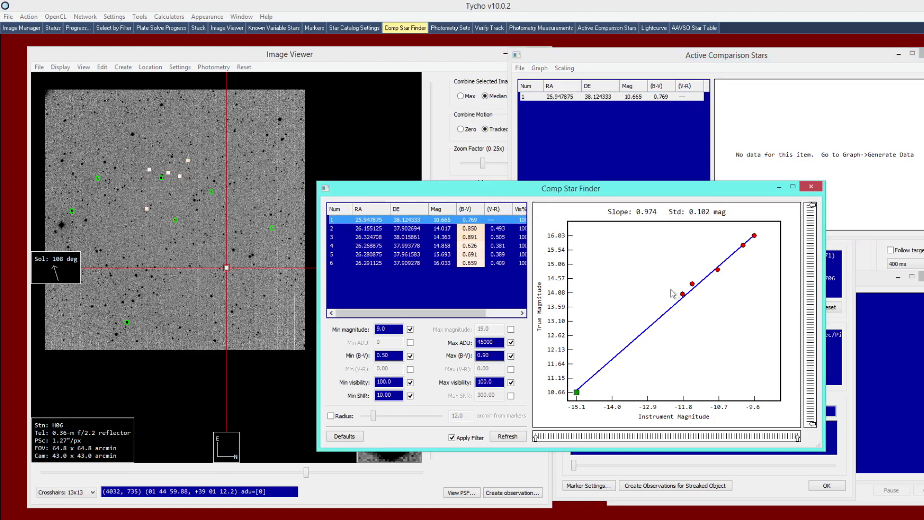
{"action": "left_click", "coordinate": [682, 294]}
{"action": "right_click", "coordinate": [684, 294]}
{"action": "left_click", "coordinate": [694, 300]}
{"action": "left_click", "coordinate": [692, 284]}
{"action": "right_click", "coordinate": [692, 284]}
{"action": "left_click", "coordinate": [712, 292]}
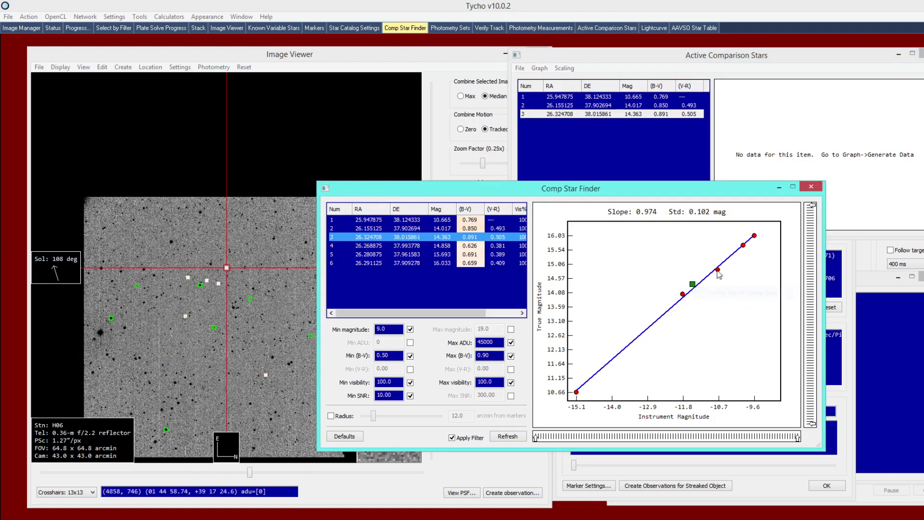
{"action": "left_click", "coordinate": [718, 269]}
{"action": "right_click", "coordinate": [718, 270]}
{"action": "left_click", "coordinate": [739, 277]}
{"action": "left_click", "coordinate": [742, 245]}
{"action": "right_click", "coordinate": [743, 247]}
{"action": "left_click", "coordinate": [770, 251]}
{"action": "left_click", "coordinate": [754, 235]}
{"action": "right_click", "coordinate": [754, 236]}
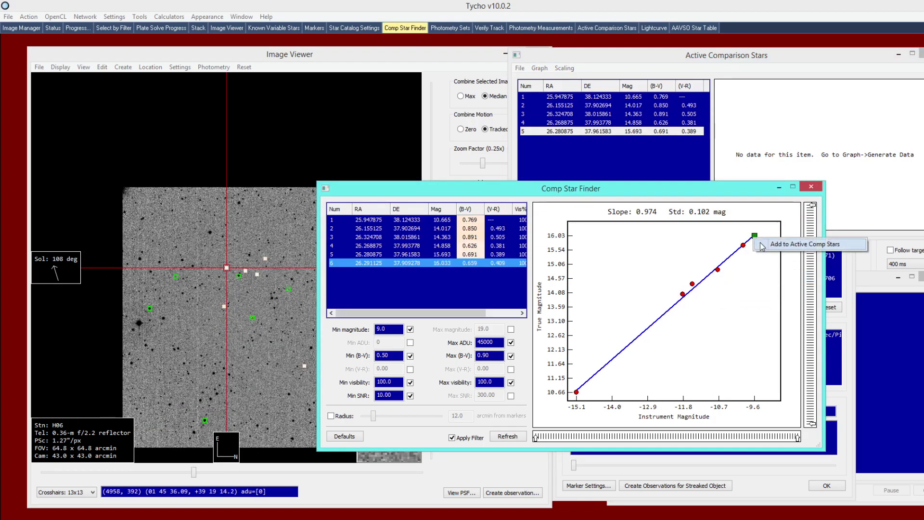
{"action": "left_click", "coordinate": [780, 246]}
Generate the data for the new set of AAVSO active comparison stars
{"action": "left_click", "coordinate": [533, 86]}
{"action": "left_click", "coordinate": [539, 68]}
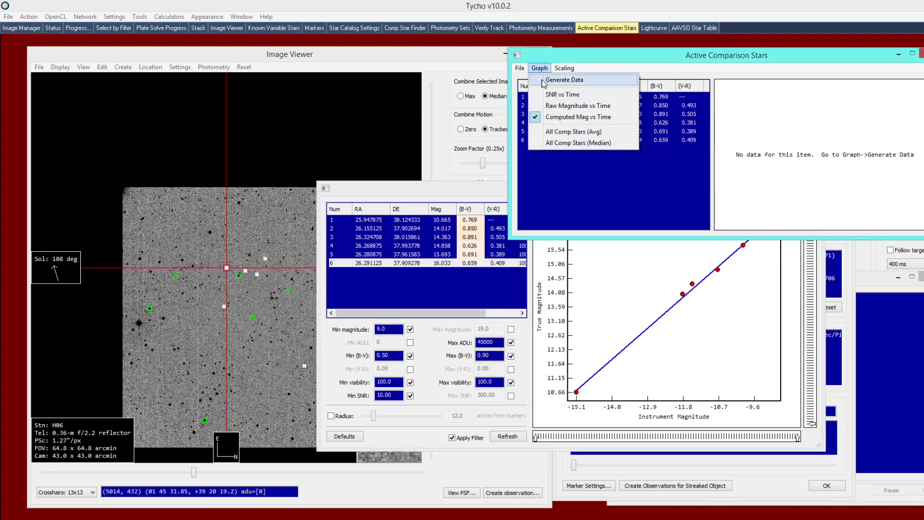
{"action": "left_click", "coordinate": [544, 76]}
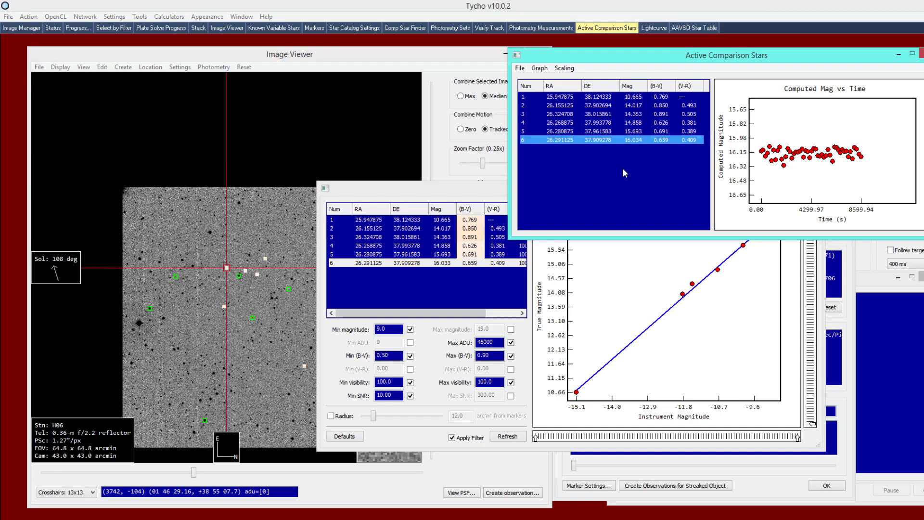
Review each comparison star's computed-magnitude plot and remove the two faintest stars, magnitudes 15.693 and 16.034, from the active comparison stars
{"action": "left_click", "coordinate": [608, 98]}
{"action": "left_click", "coordinate": [608, 104]}
{"action": "left_click", "coordinate": [609, 113]}
{"action": "left_click", "coordinate": [608, 122]}
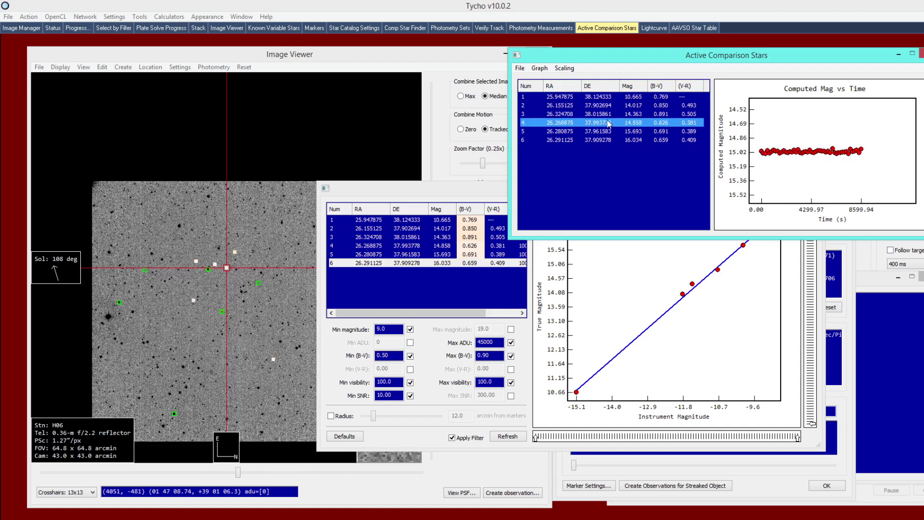
{"action": "left_click", "coordinate": [607, 131]}
{"action": "left_click", "coordinate": [607, 140]}
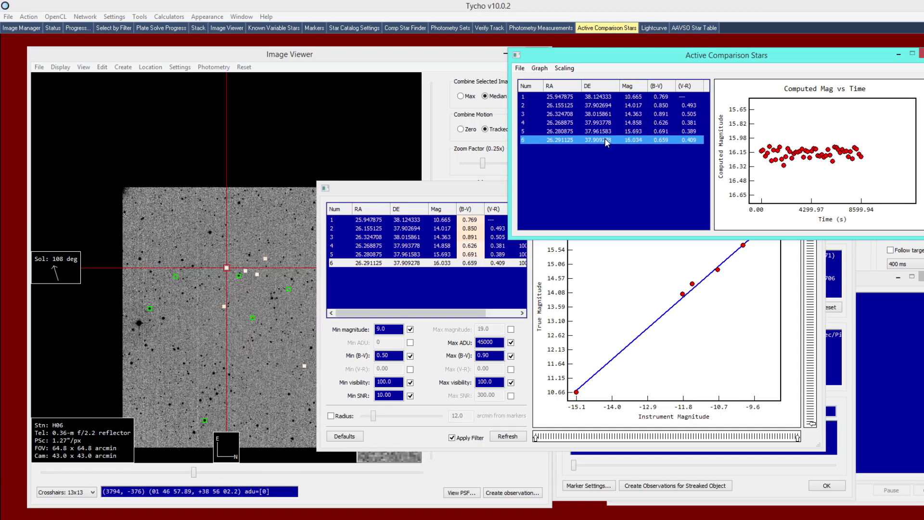
{"action": "key", "text": "shift+Up"}
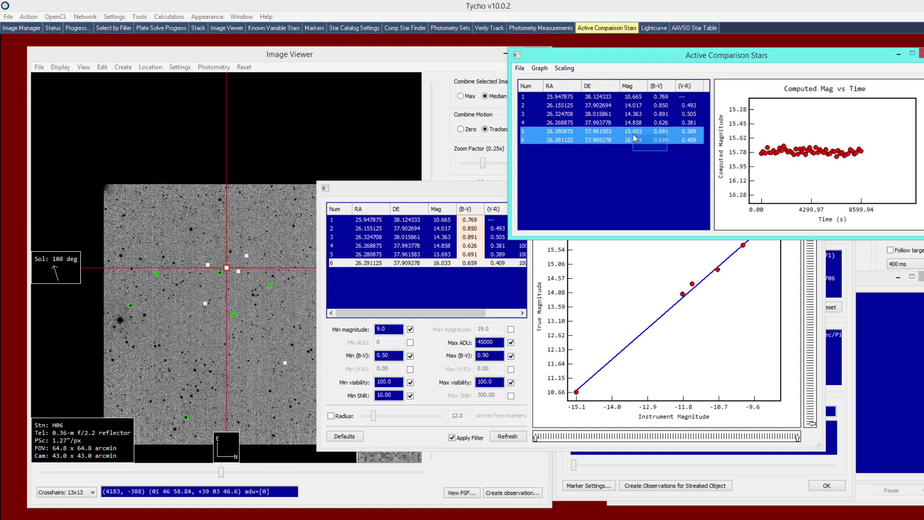
{"action": "right_click", "coordinate": [633, 139]}
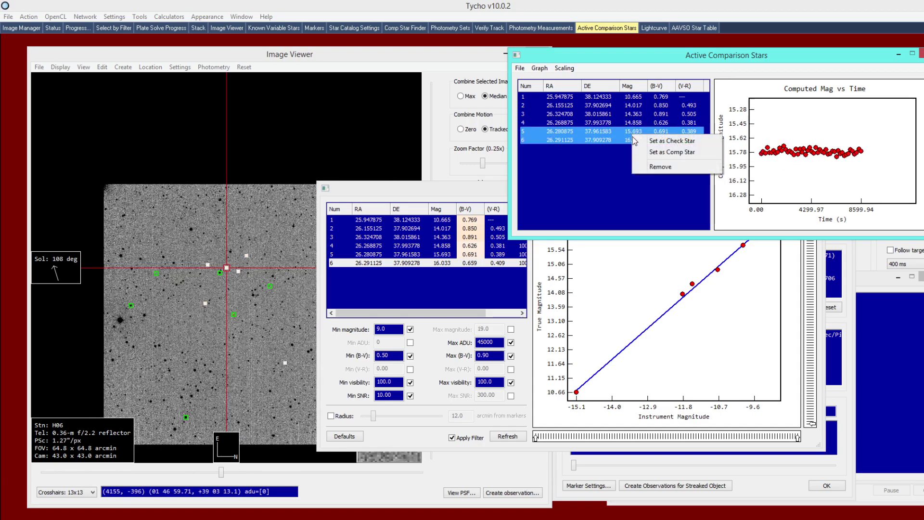
{"action": "left_click", "coordinate": [656, 167]}
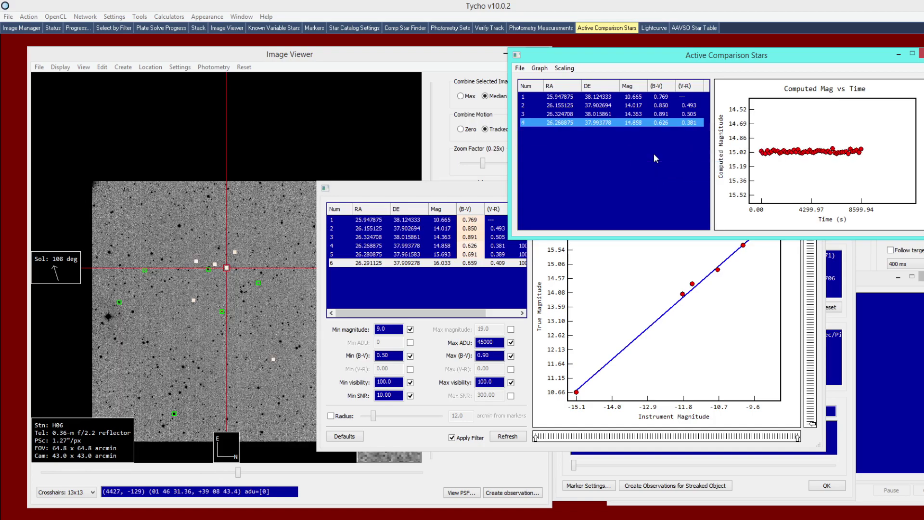
Remove the magnitude 10.665 and 14.858 stars from the active comparison stars
{"action": "left_click", "coordinate": [631, 97]}
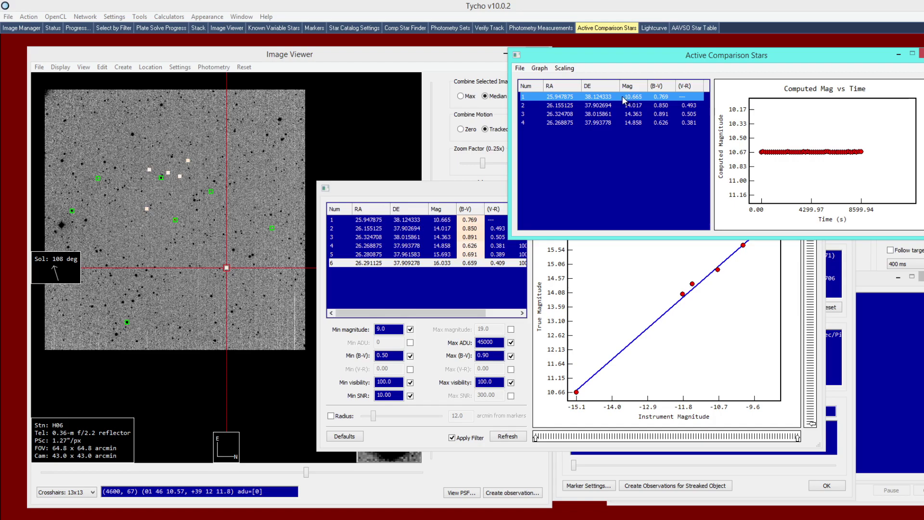
{"action": "right_click", "coordinate": [624, 99]}
{"action": "left_click", "coordinate": [628, 130]}
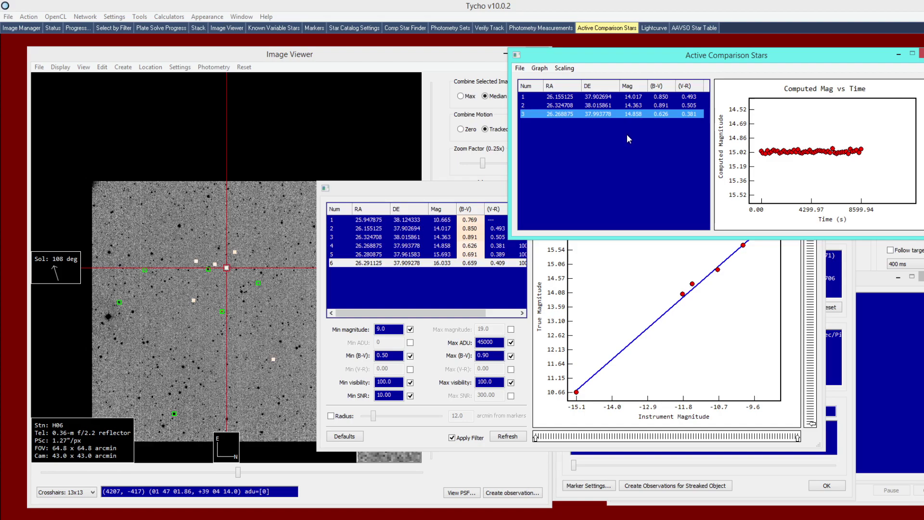
{"action": "right_click", "coordinate": [593, 114]}
{"action": "left_click", "coordinate": [618, 146]}
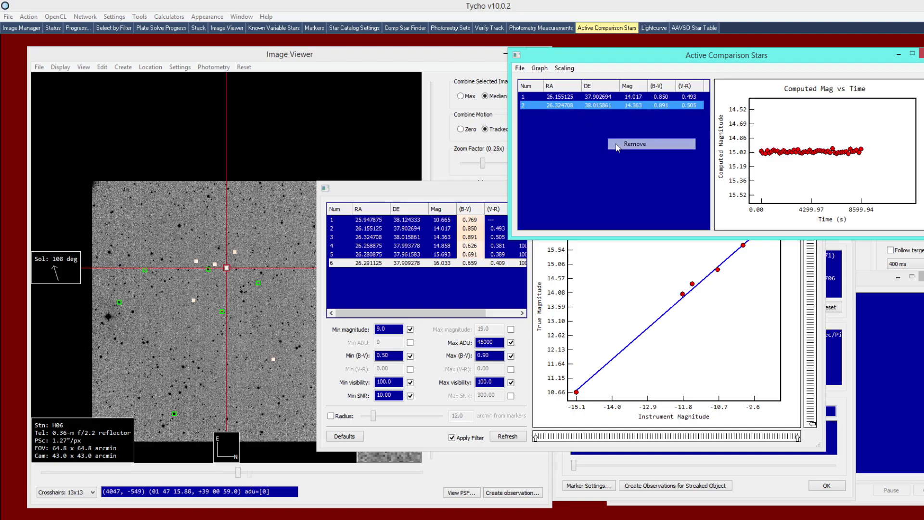
Inspect the computed-magnitude plots of the two remaining comparison stars and set the magnitude 14.363 star as the check star
{"action": "left_click", "coordinate": [627, 100]}
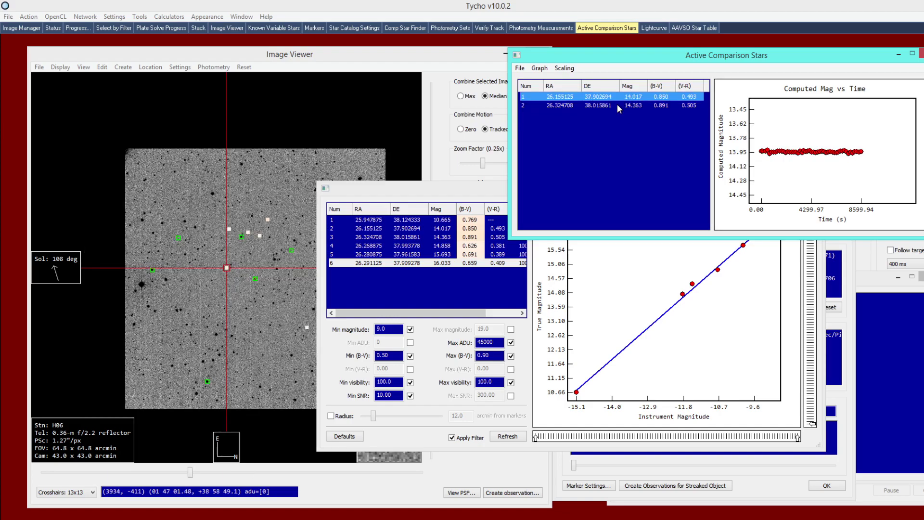
{"action": "left_click", "coordinate": [617, 104]}
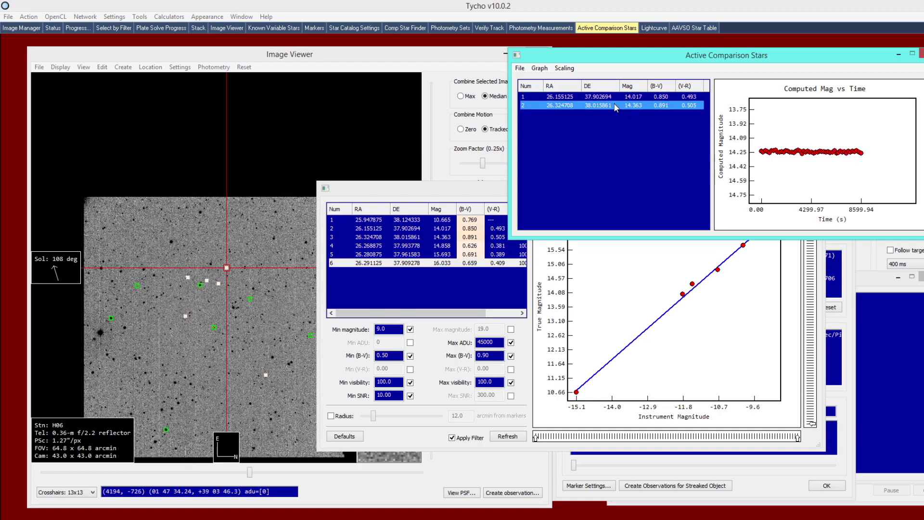
{"action": "right_click", "coordinate": [615, 105]}
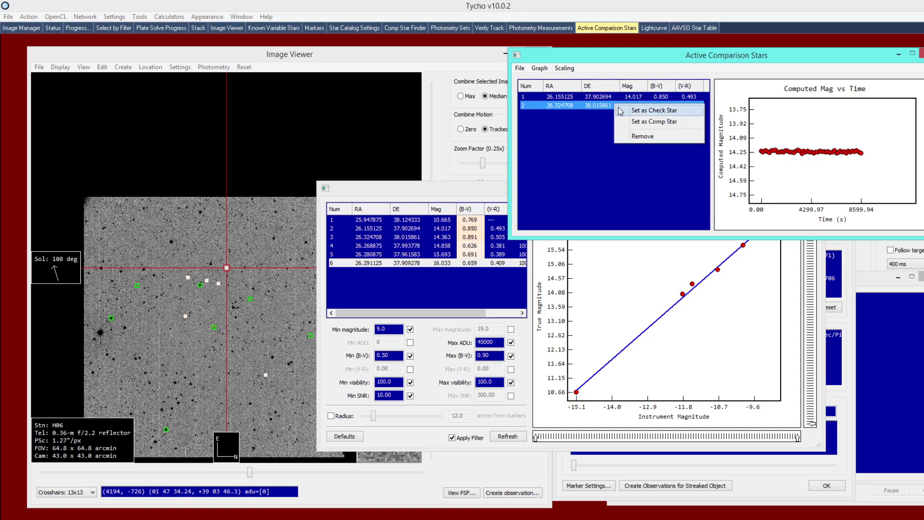
{"action": "left_click", "coordinate": [683, 109]}
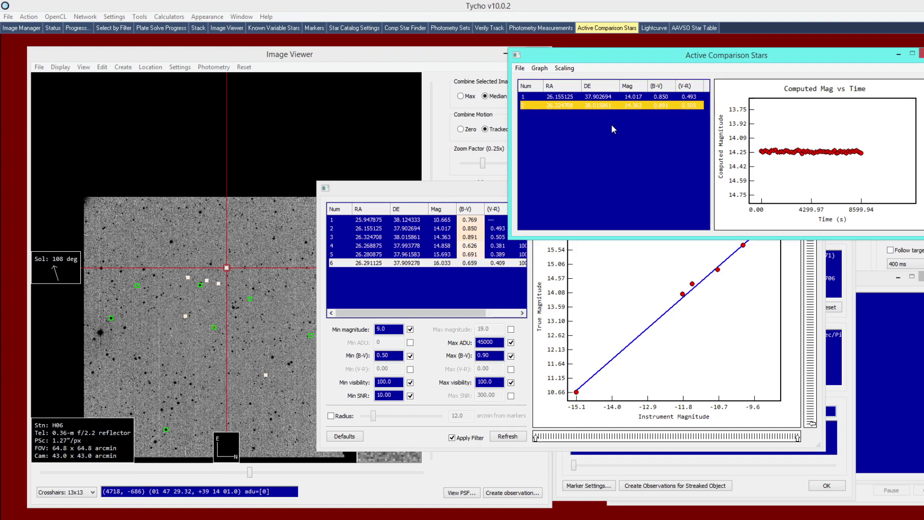
Create a new photometry set of V0544 And from the markers, using the AAVSO comparison star
{"action": "left_click", "coordinate": [267, 255]}
{"action": "right_click", "coordinate": [244, 273]}
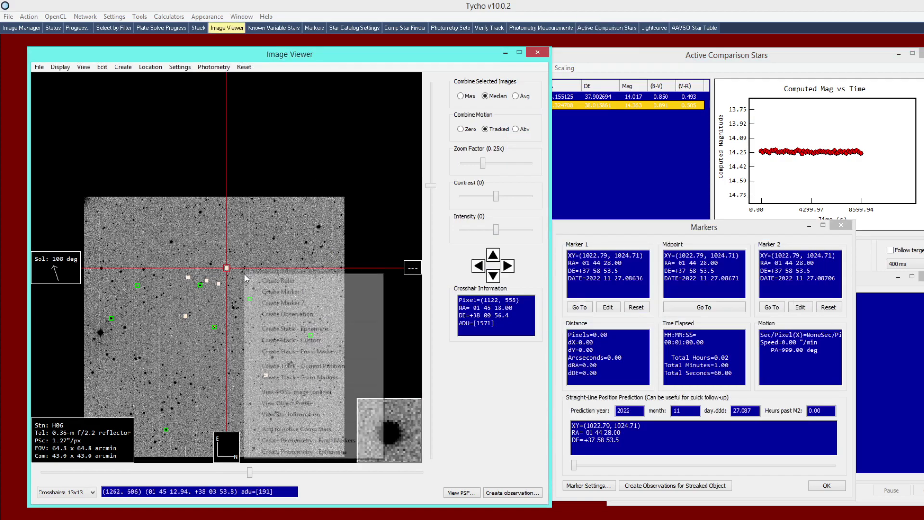
{"action": "left_click", "coordinate": [287, 441]}
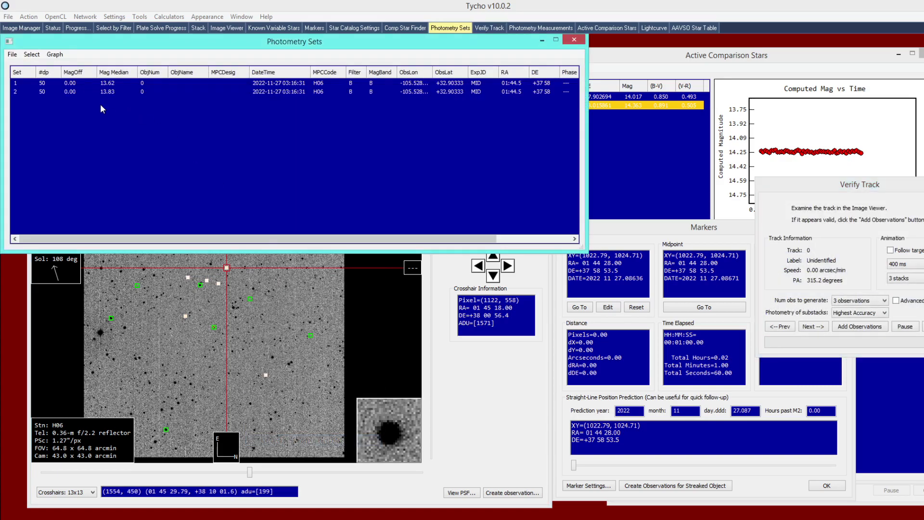
Plot the lightcurve of photometry set 2 on its own and again together with set 1
{"action": "left_click", "coordinate": [54, 91]}
{"action": "left_click", "coordinate": [54, 54]}
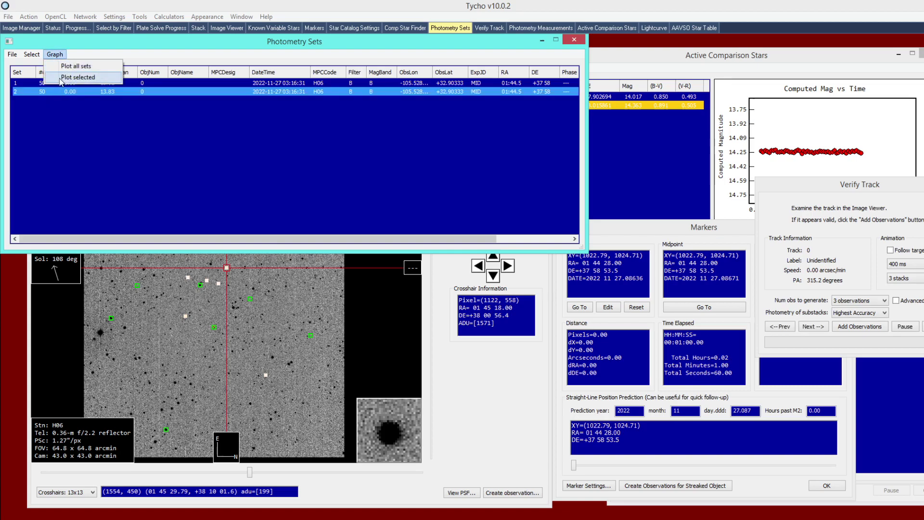
{"action": "left_click", "coordinate": [77, 77]}
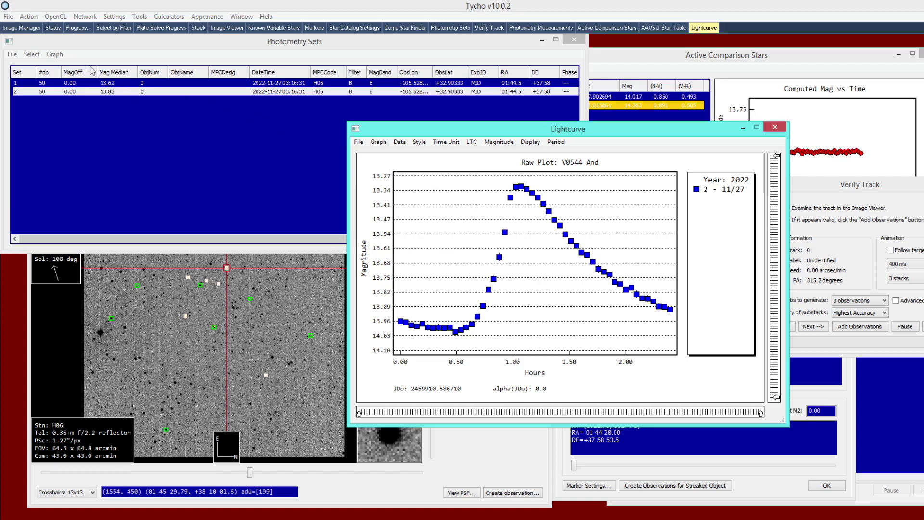
{"action": "left_click", "coordinate": [55, 54]}
{"action": "left_click", "coordinate": [77, 77]}
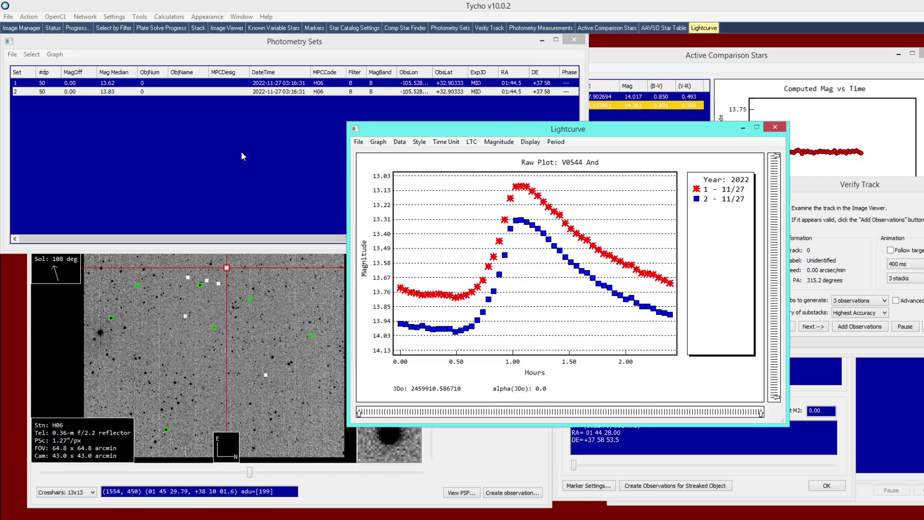
Delete the first photometry set and replot the lightcurve from the remaining set
{"action": "left_click", "coordinate": [156, 83]}
{"action": "right_click", "coordinate": [123, 83]}
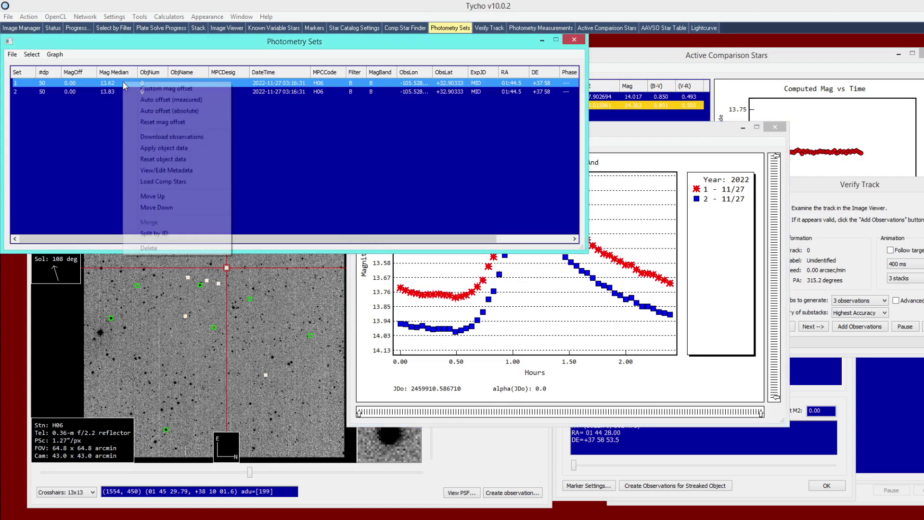
{"action": "left_click", "coordinate": [149, 248]}
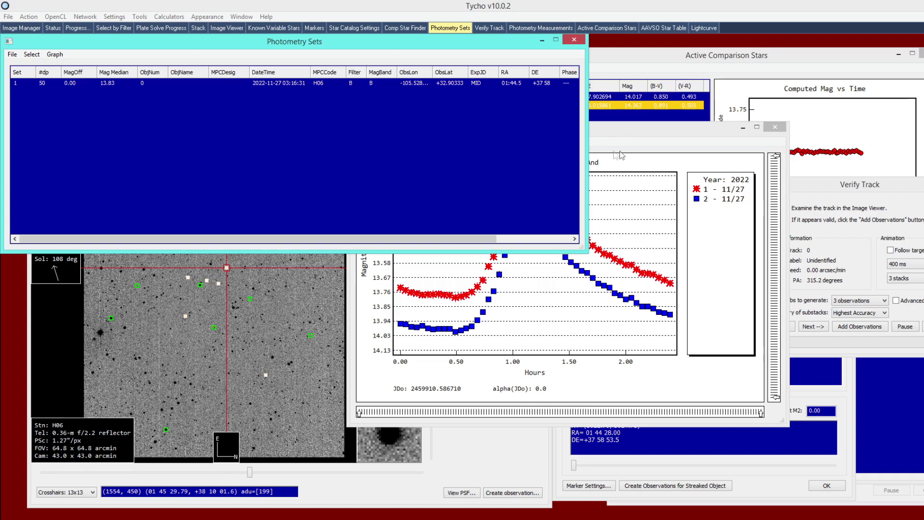
{"action": "left_click_drag", "start_coordinate": [618, 130], "coordinate": [635, 135]}
{"action": "left_click", "coordinate": [57, 54]}
{"action": "left_click", "coordinate": [59, 65]}
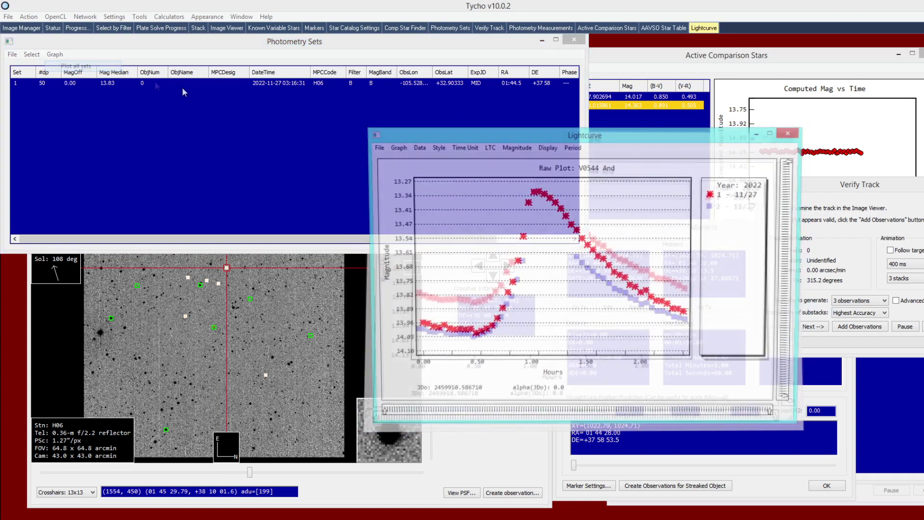
{"action": "left_click_drag", "start_coordinate": [524, 142], "coordinate": [489, 149]}
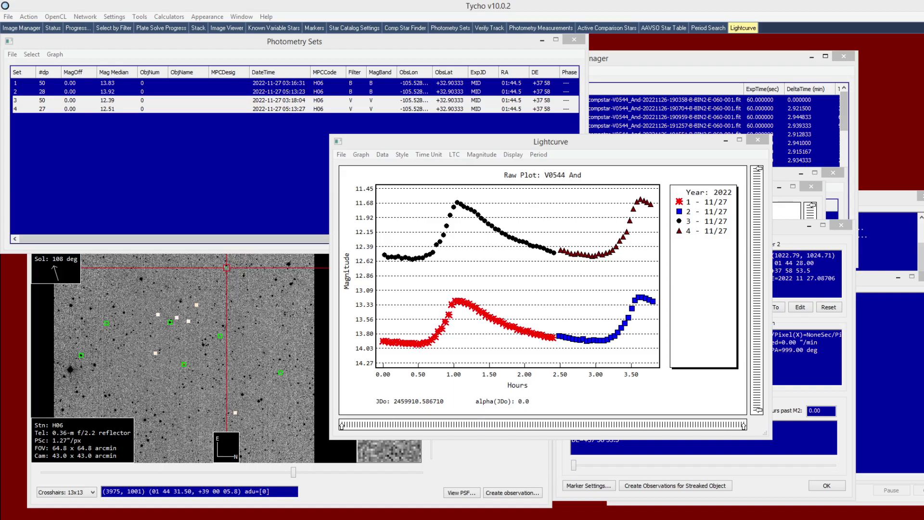
Plot only the two V-filter photometry sets, 3 and 4, in the lightcurve
{"action": "left_click", "coordinate": [665, 155]}
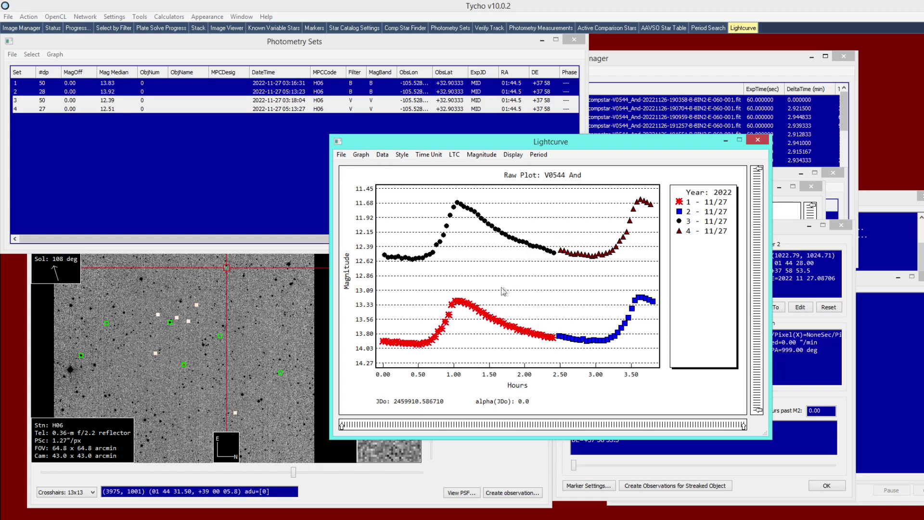
{"action": "left_click_drag", "start_coordinate": [168, 150], "coordinate": [117, 101]}
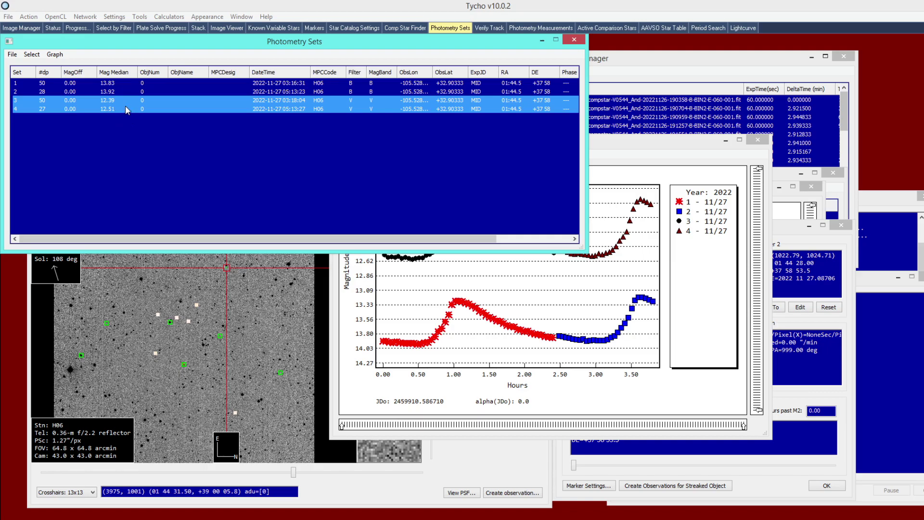
{"action": "left_click", "coordinate": [55, 54]}
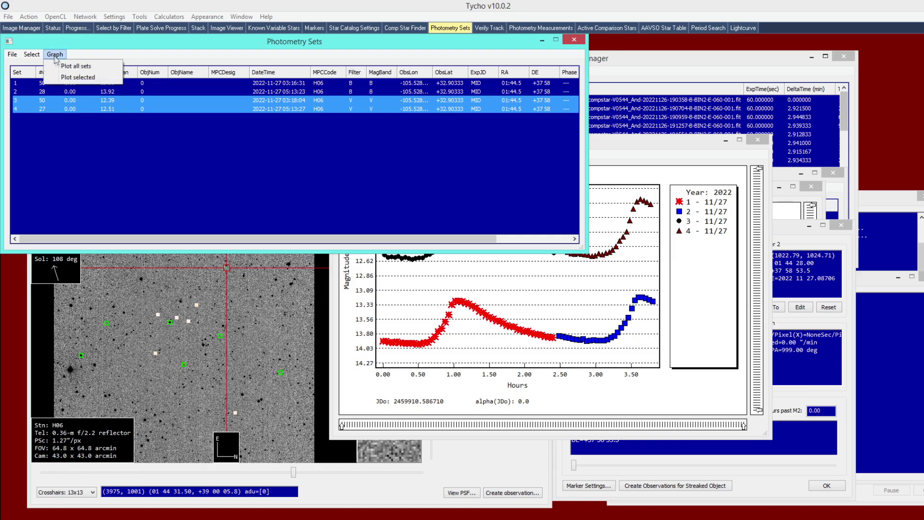
{"action": "left_click", "coordinate": [63, 78]}
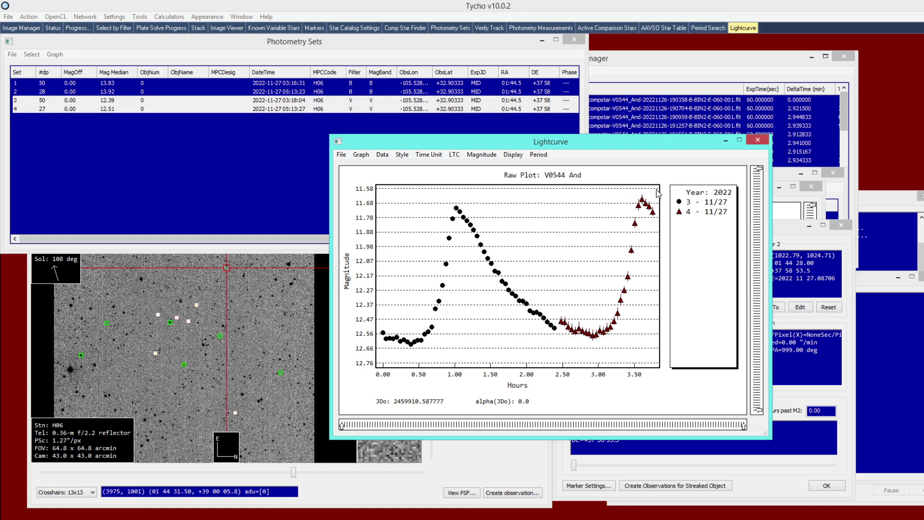
Select all set 4 points in the lightcurve and offset their magnitudes fainter to line up with set 3
{"action": "left_click_drag", "start_coordinate": [657, 190], "coordinate": [561, 358]}
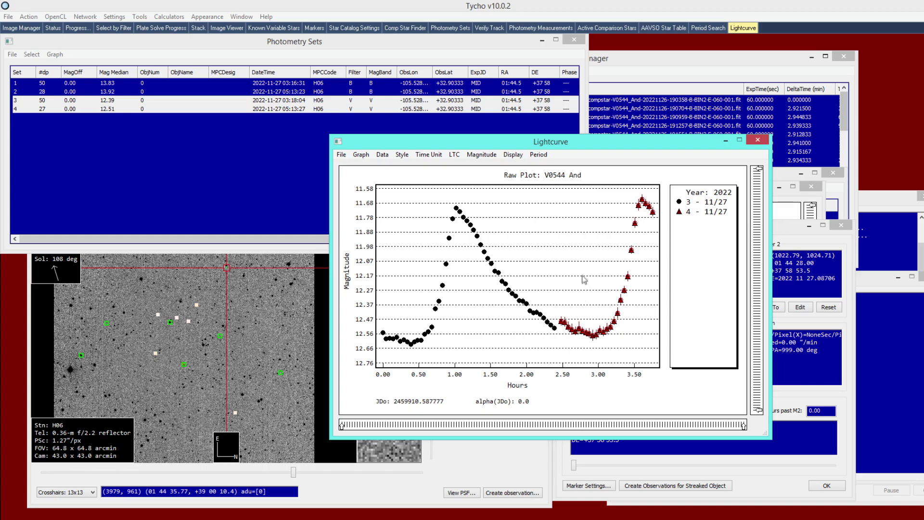
{"action": "right_click", "coordinate": [577, 260]}
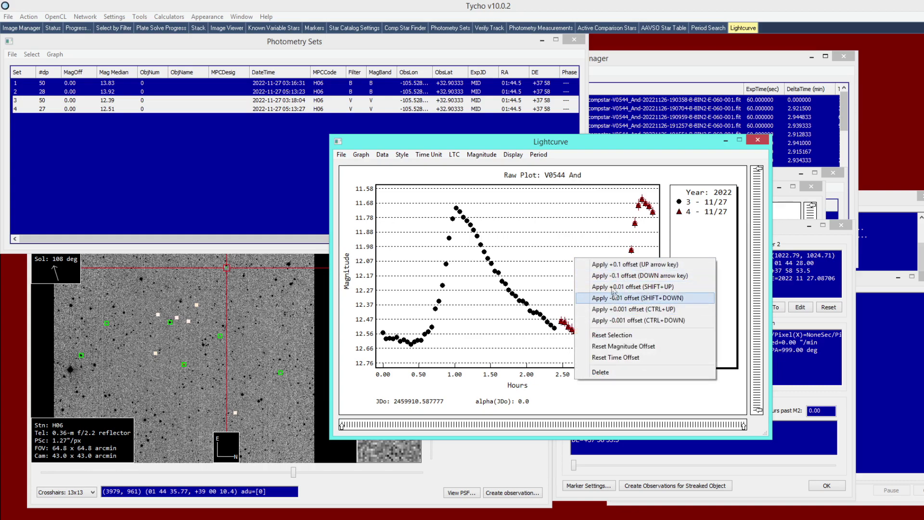
{"action": "left_click", "coordinate": [609, 153]}
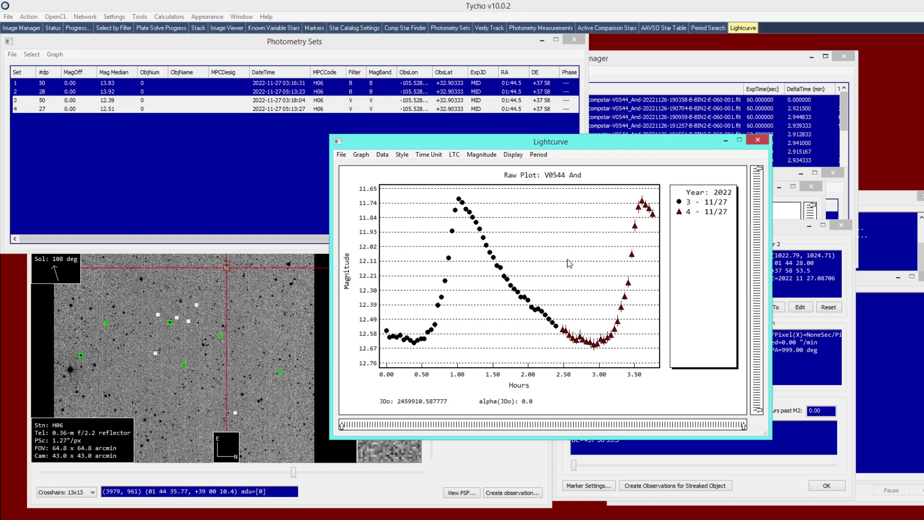
Run a period search on the V-filter lightcurve from 1 to 12 hours with 8000 steps and fit order 9, and select the first listed period
{"action": "left_click", "coordinate": [538, 154]}
{"action": "left_click", "coordinate": [577, 168]}
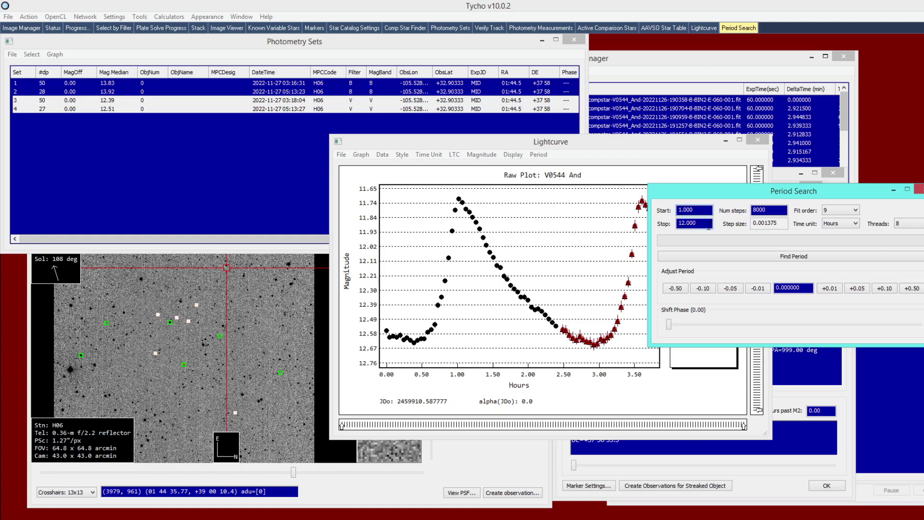
{"action": "left_click", "coordinate": [733, 261]}
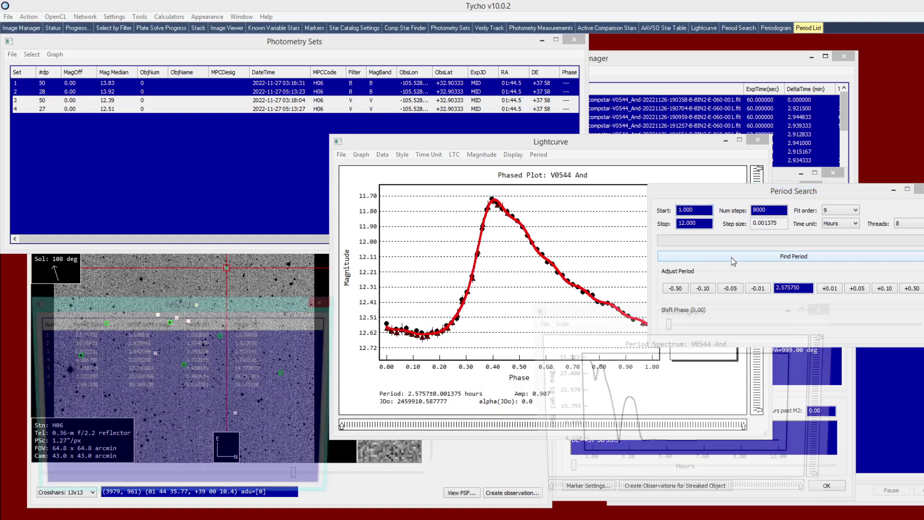
{"action": "left_click", "coordinate": [101, 333]}
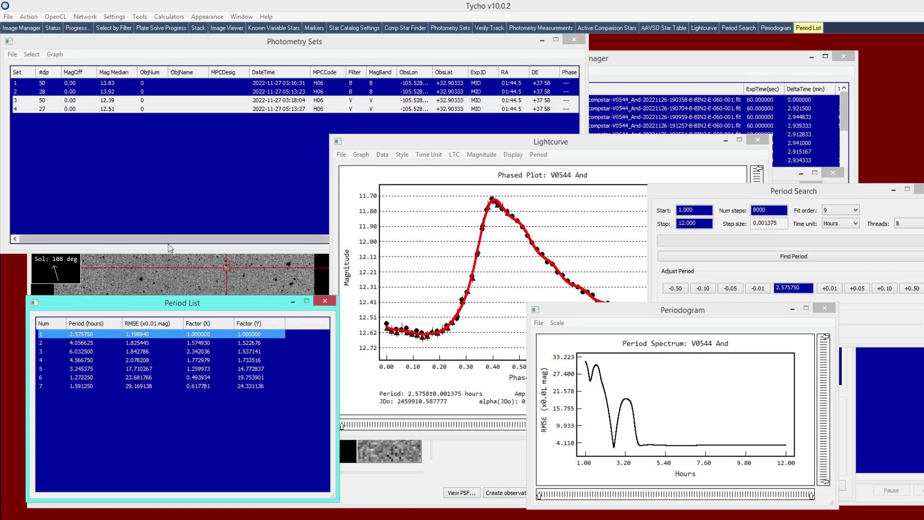
Compare the found period with V0544 And's catalogued period in the known variable stars list and return to the phased lightcurve
{"action": "left_click", "coordinate": [274, 28]}
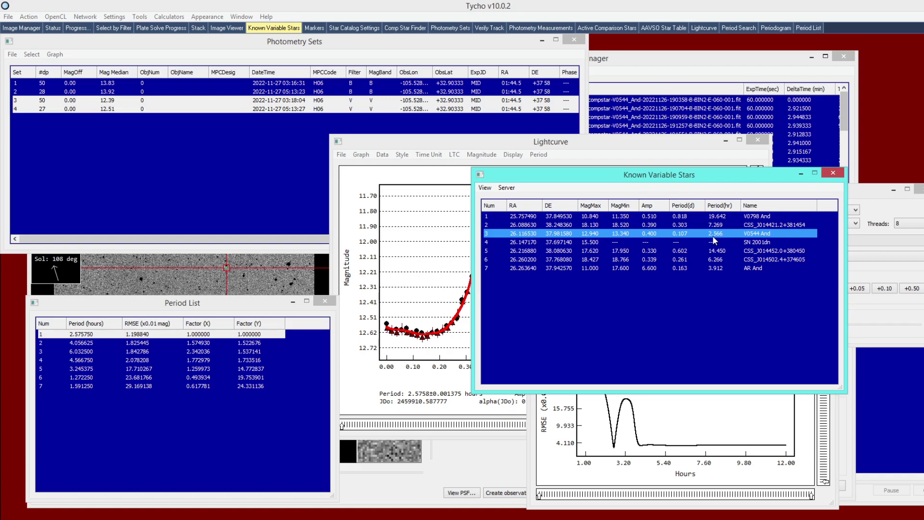
{"action": "left_click_drag", "start_coordinate": [673, 180], "coordinate": [748, 154]}
{"action": "left_click", "coordinate": [513, 147]}
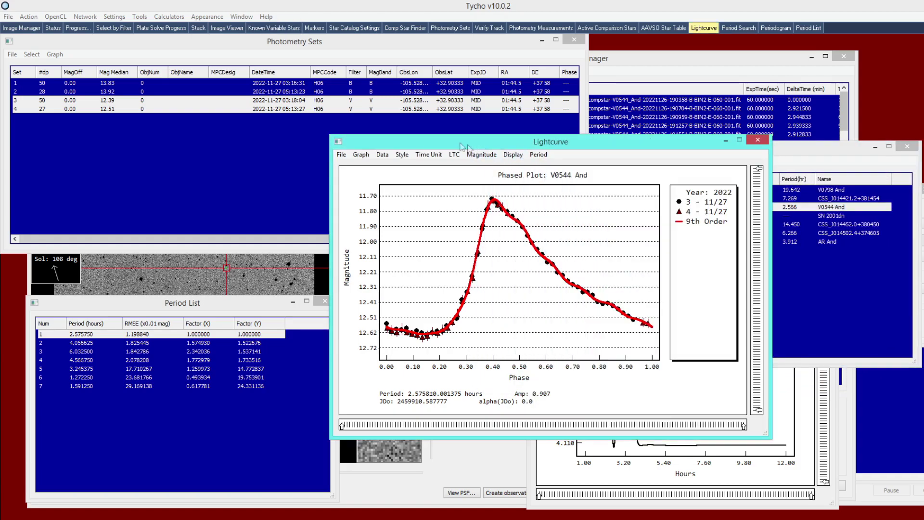
Plot only the two B-filter photometry sets, 1 and 2, in the lightcurve
{"action": "left_click", "coordinate": [304, 92]}
{"action": "left_click", "coordinate": [298, 91], "text": "ctrl"}
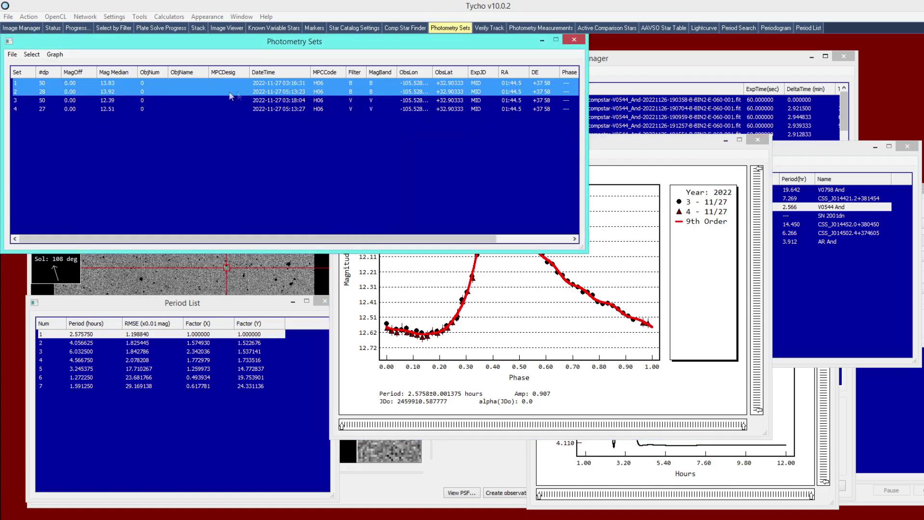
{"action": "left_click", "coordinate": [55, 54]}
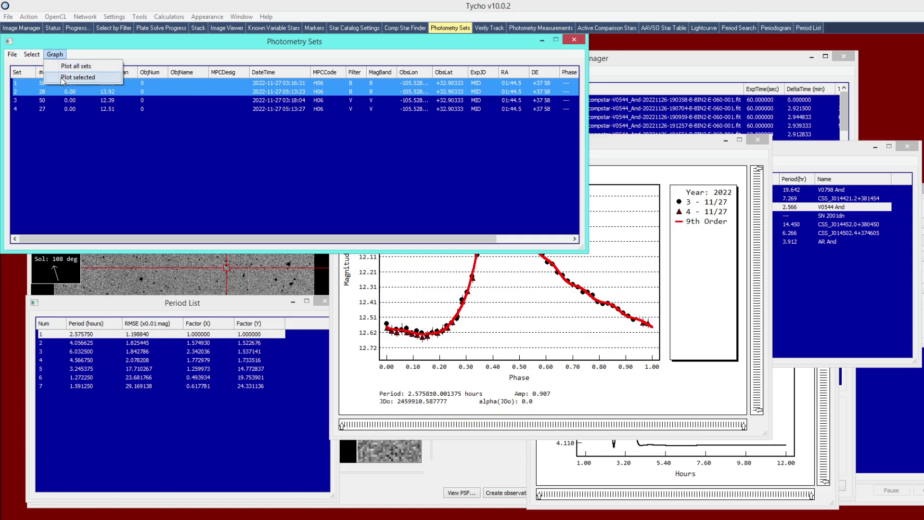
{"action": "left_click", "coordinate": [77, 78]}
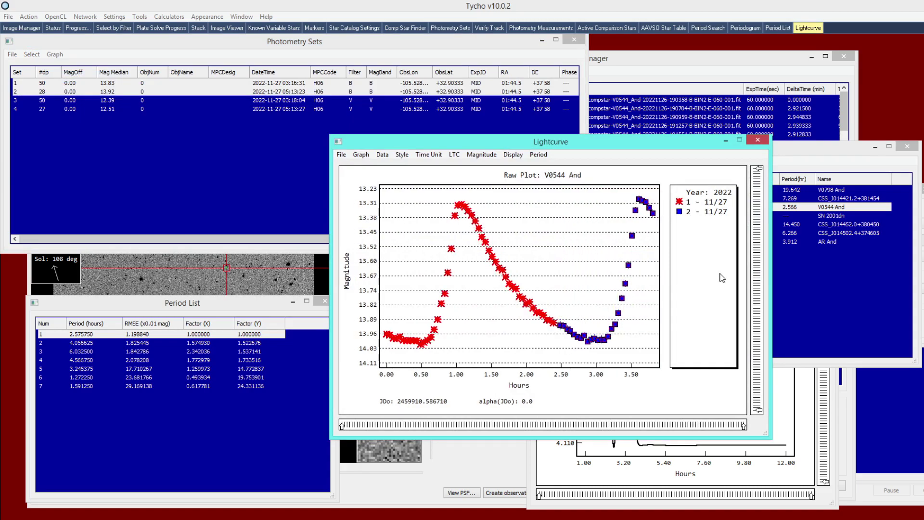
Run a period search on the B-filter lightcurve from 1 to 12 hours with 8000 steps and fit order 9
{"action": "left_click", "coordinate": [539, 155]}
{"action": "left_click", "coordinate": [558, 167]}
{"action": "left_click", "coordinate": [749, 258]}
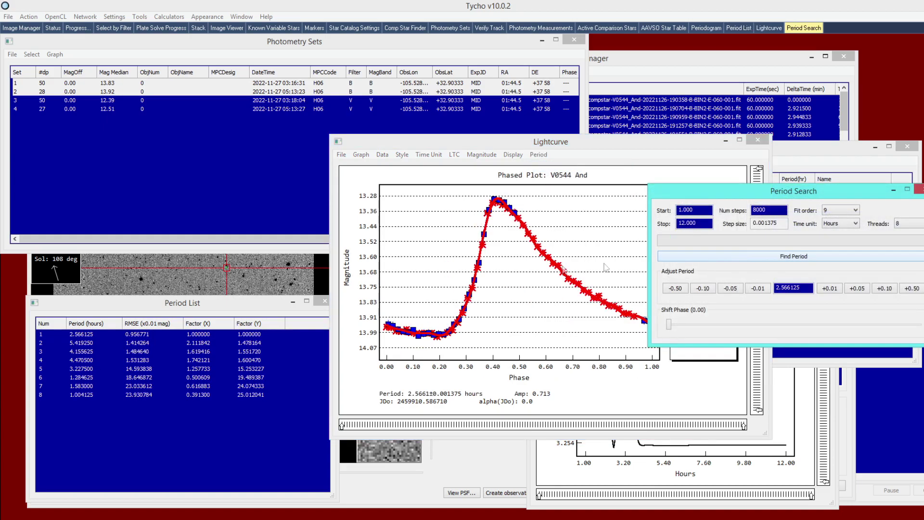
Compare the first listed B-filter period with V0544 And's catalogued period in the known variable stars list and return to the phased lightcurve
{"action": "left_click", "coordinate": [103, 343]}
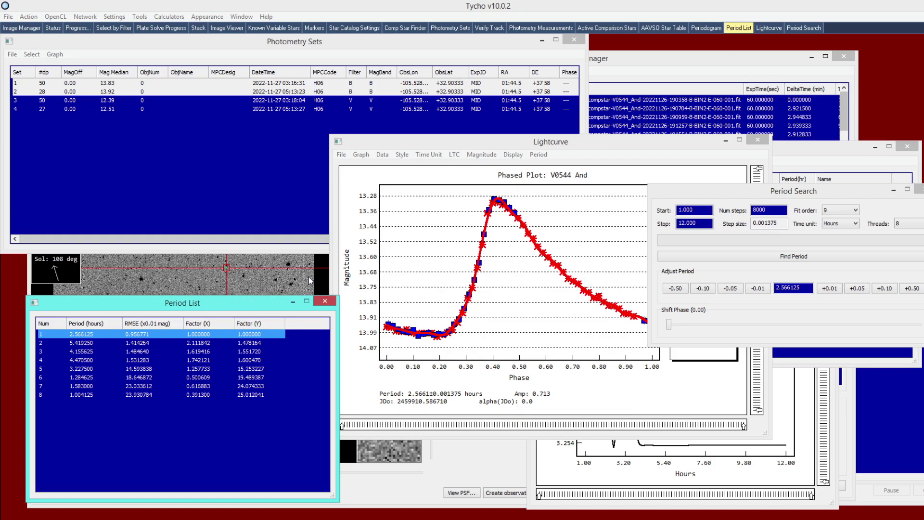
{"action": "left_click", "coordinate": [281, 27]}
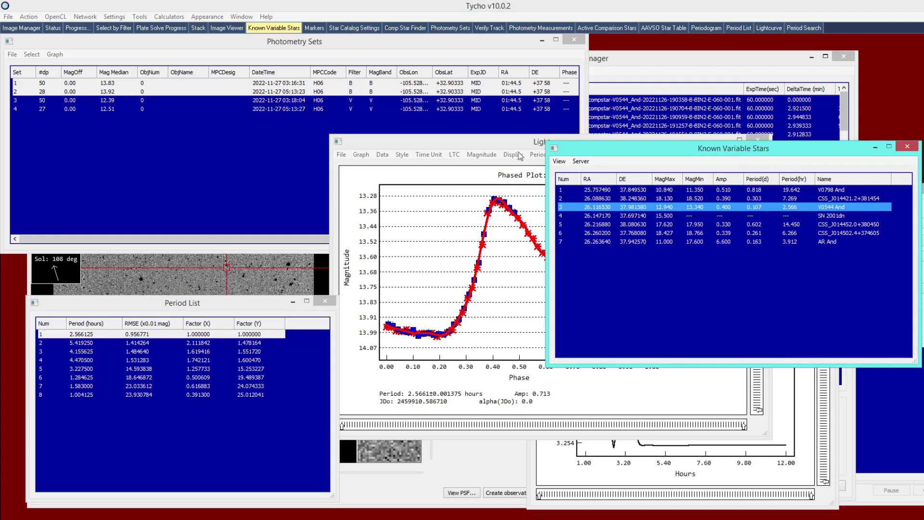
{"action": "left_click", "coordinate": [508, 143]}
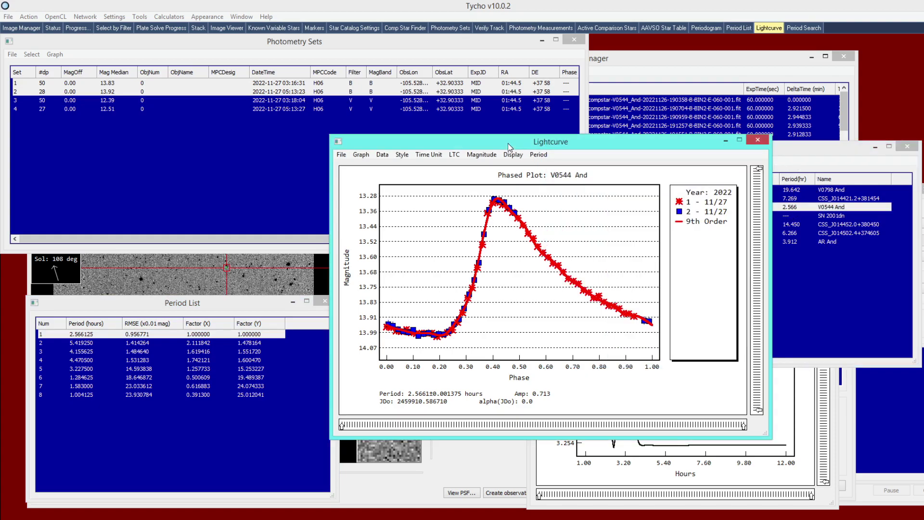
Clear the photometry set selection and plot all four B- and V-filter sets together in the lightcurve
{"action": "left_click", "coordinate": [242, 148]}
{"action": "left_click", "coordinate": [55, 54]}
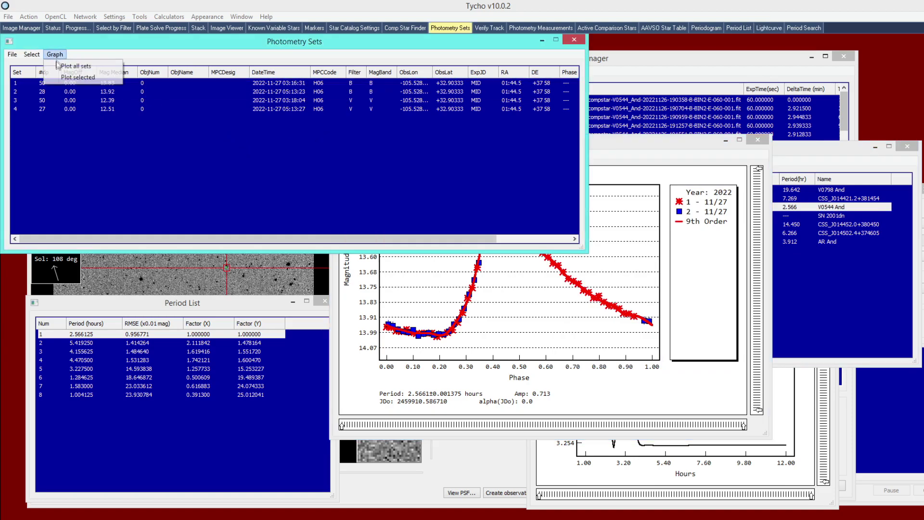
{"action": "left_click", "coordinate": [72, 66]}
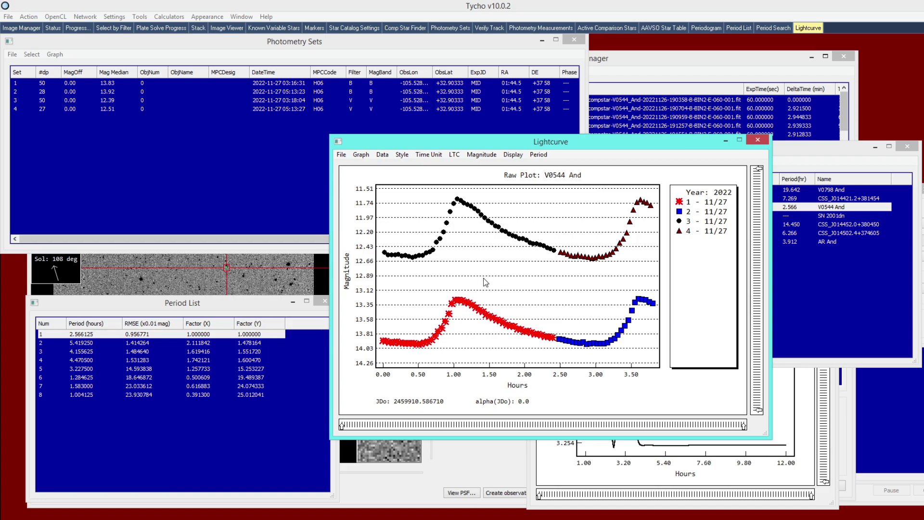
{"action": "left_click_drag", "start_coordinate": [90, 47], "coordinate": [129, 63]}
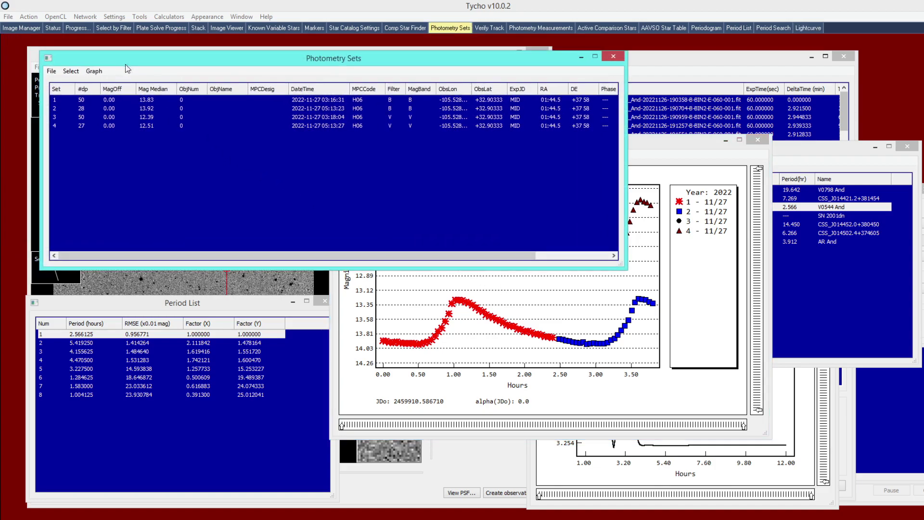
{"action": "left_click", "coordinate": [51, 71]}
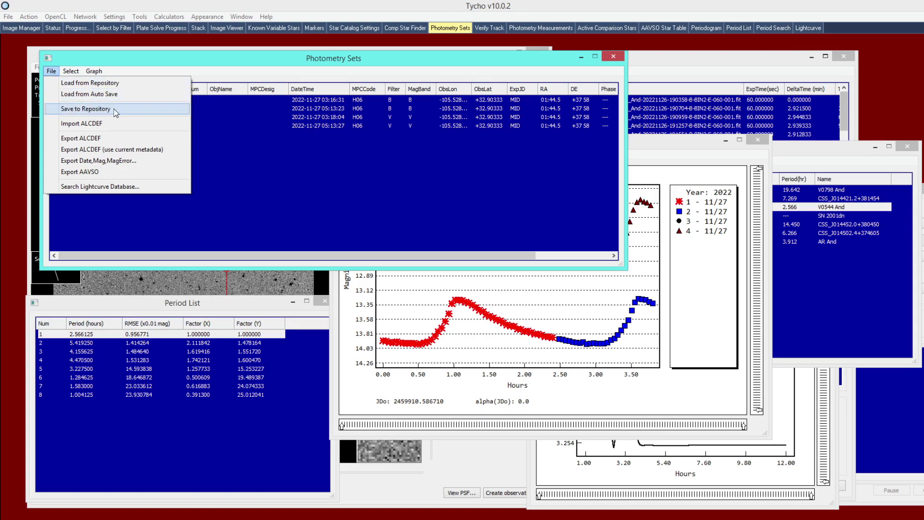
{"action": "left_click", "coordinate": [169, 110]}
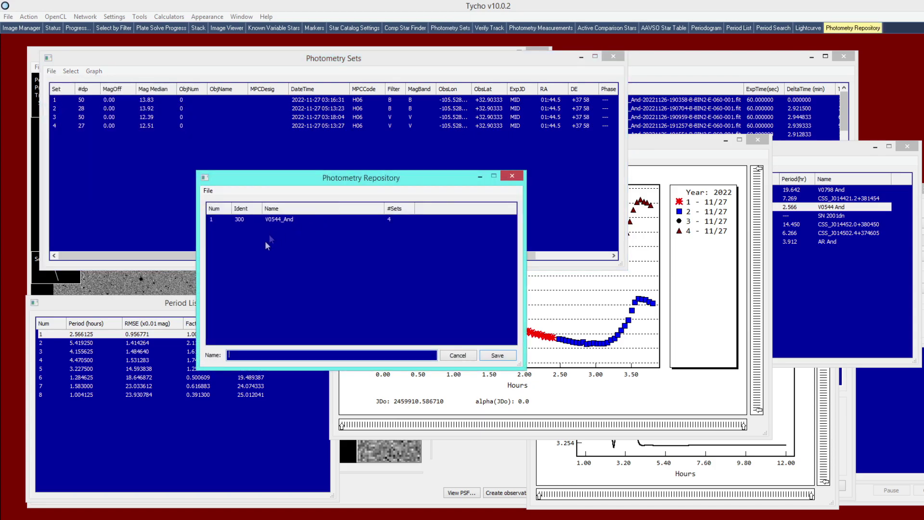
{"action": "left_click", "coordinate": [270, 219]}
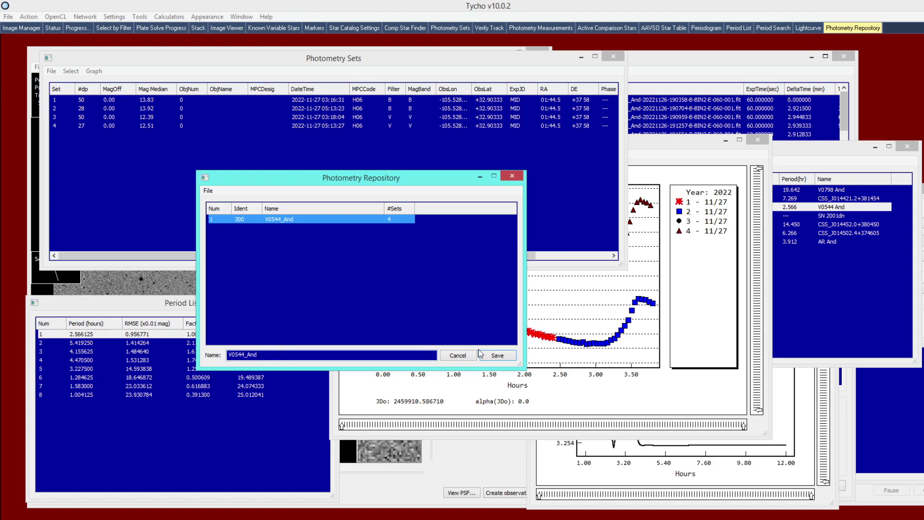
{"action": "left_click", "coordinate": [465, 357]}
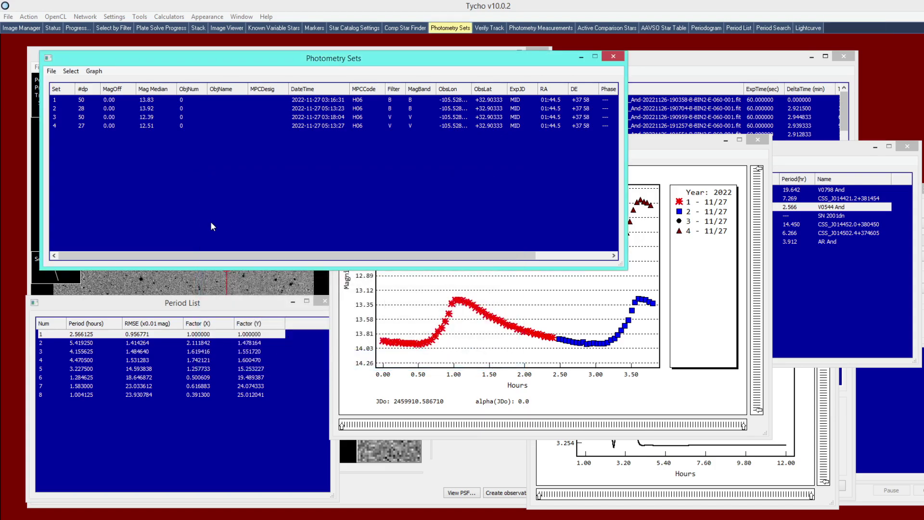
{"action": "left_click", "coordinate": [51, 71]}
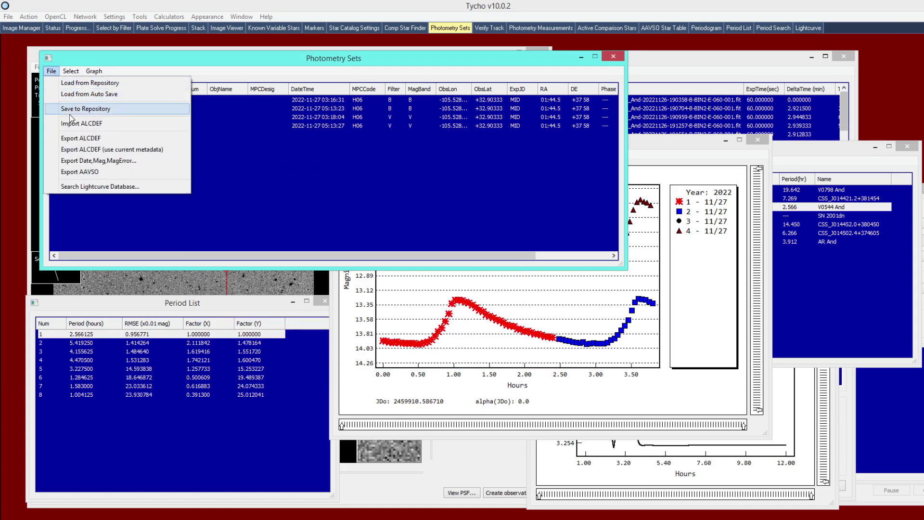
{"action": "left_click", "coordinate": [83, 108]}
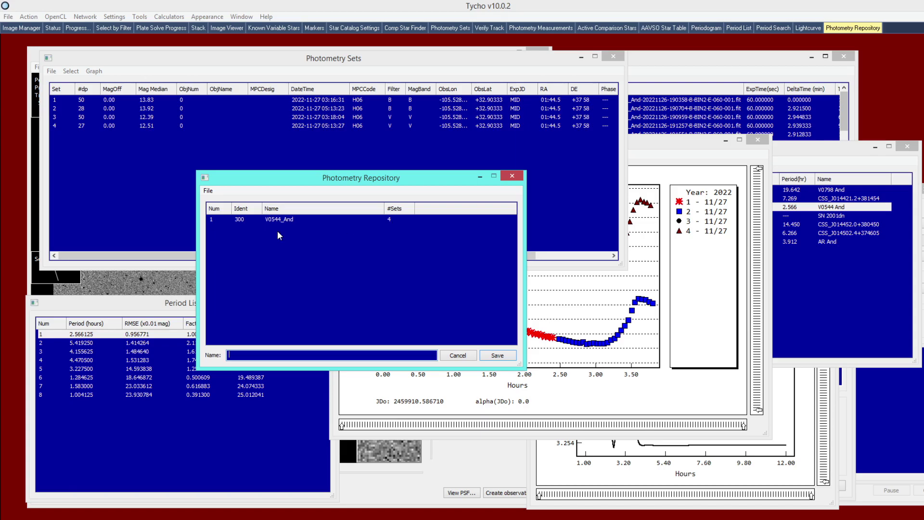
{"action": "left_click", "coordinate": [512, 175]}
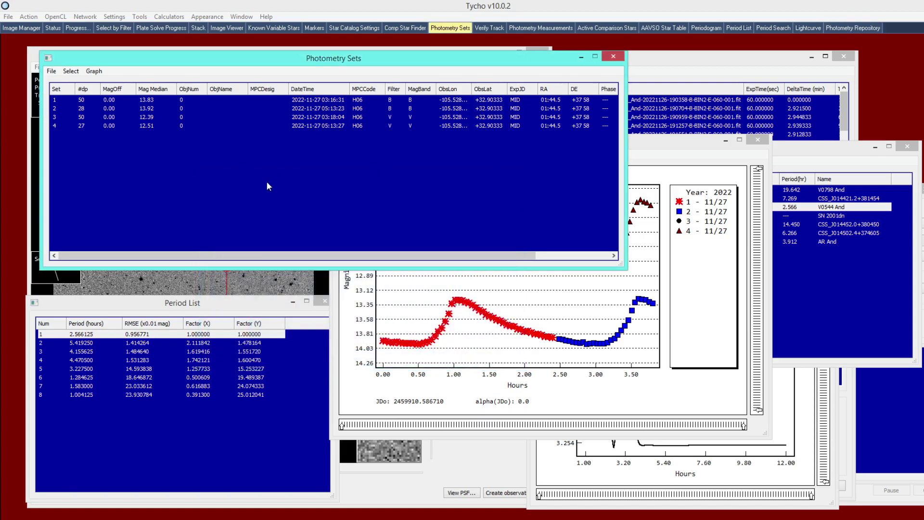
Export the photometry sets as an AAVSO report, overwriting 1.txt in the 2022-11-26_T19_V0544_And folder
{"action": "left_click", "coordinate": [52, 72]}
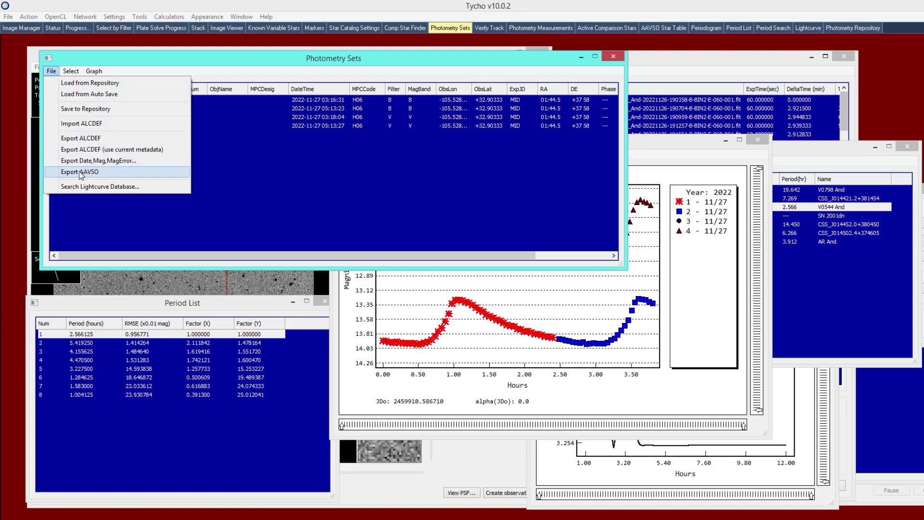
{"action": "left_click", "coordinate": [104, 173]}
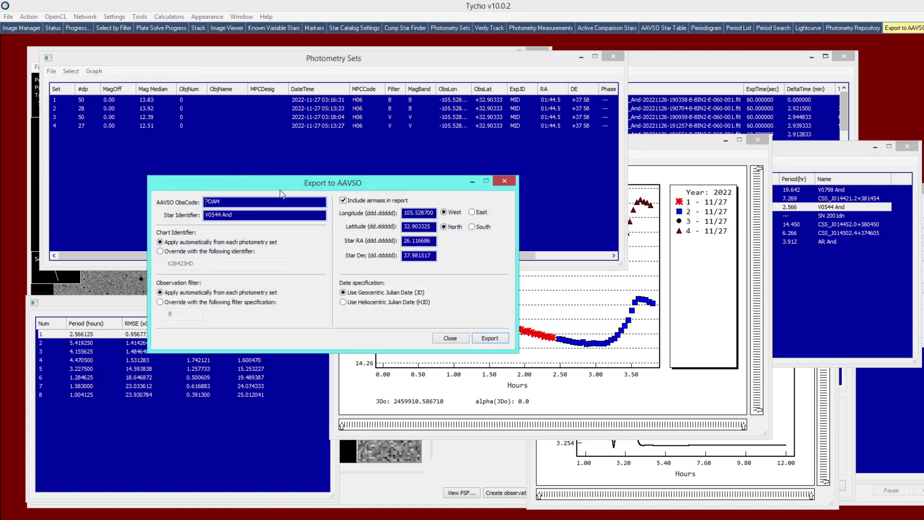
{"action": "left_click_drag", "start_coordinate": [262, 185], "coordinate": [305, 189]}
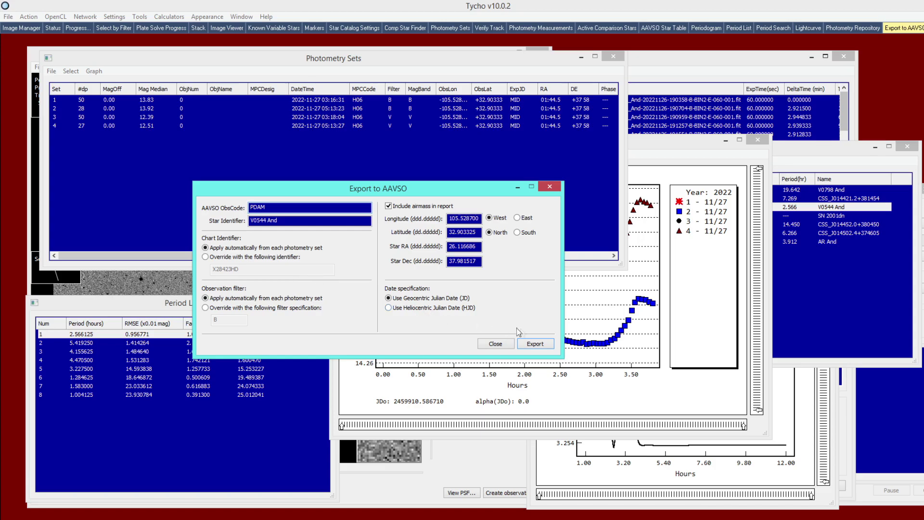
{"action": "left_click", "coordinate": [534, 344]}
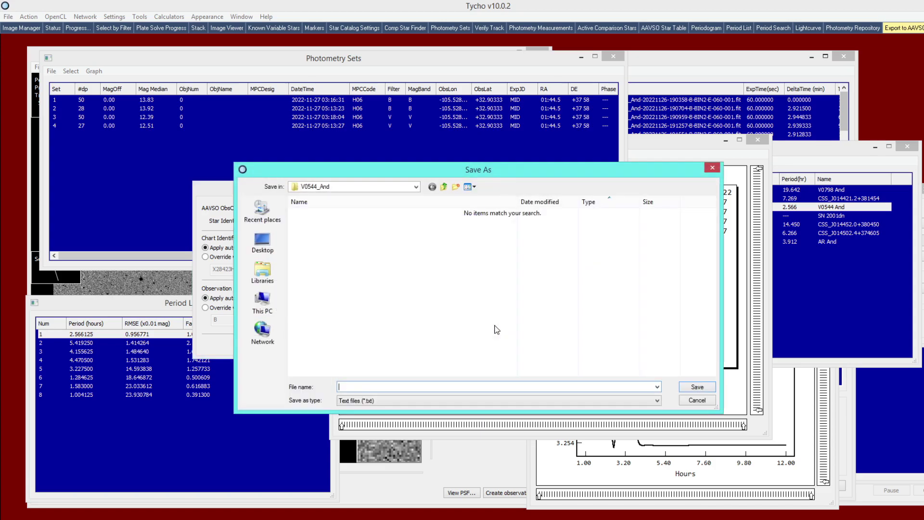
{"action": "left_click", "coordinate": [443, 187]}
{"action": "left_click", "coordinate": [311, 233]}
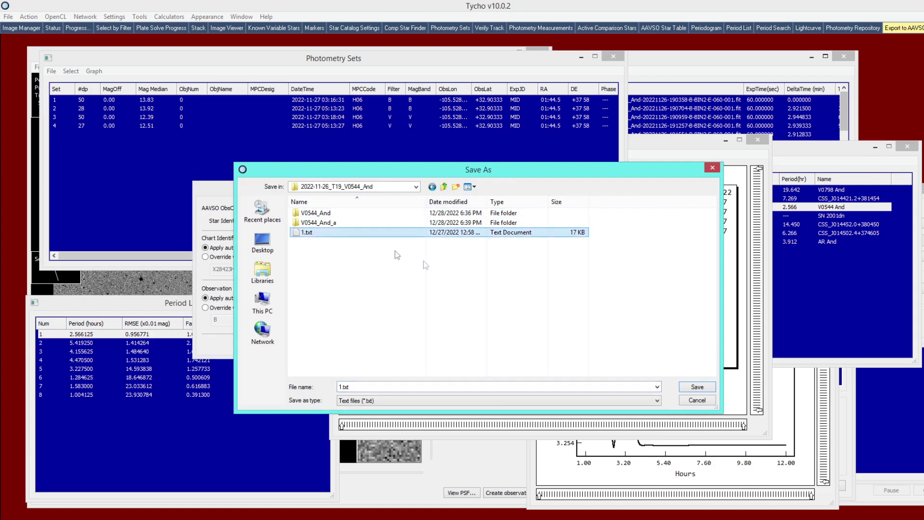
{"action": "left_click", "coordinate": [692, 387]}
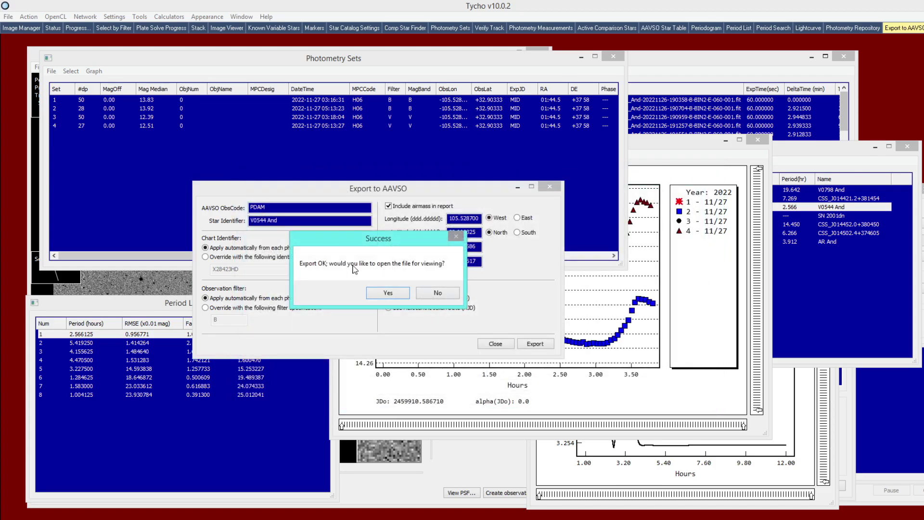
Open the exported AAVSO report, examine its column header and its B- and V-filter rows, close it and return to the lightcurve
{"action": "left_click", "coordinate": [392, 294]}
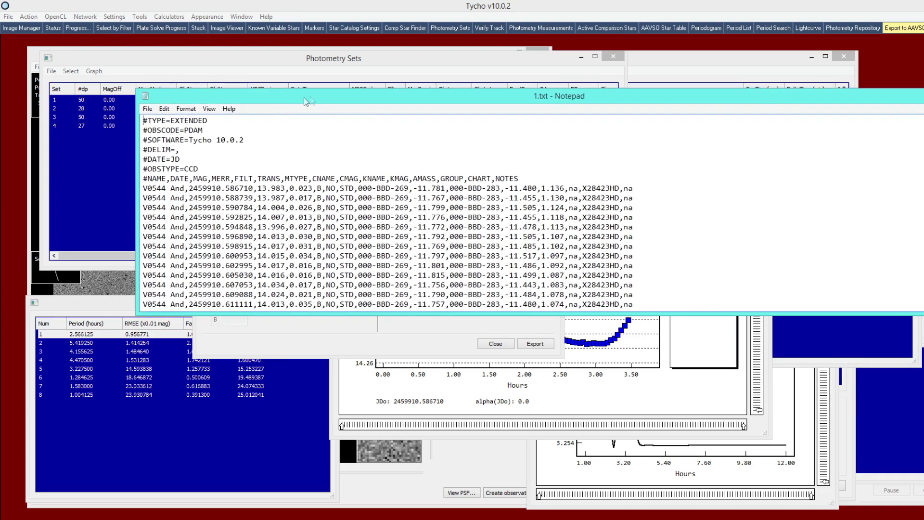
{"action": "left_click_drag", "start_coordinate": [313, 106], "coordinate": [212, 143]}
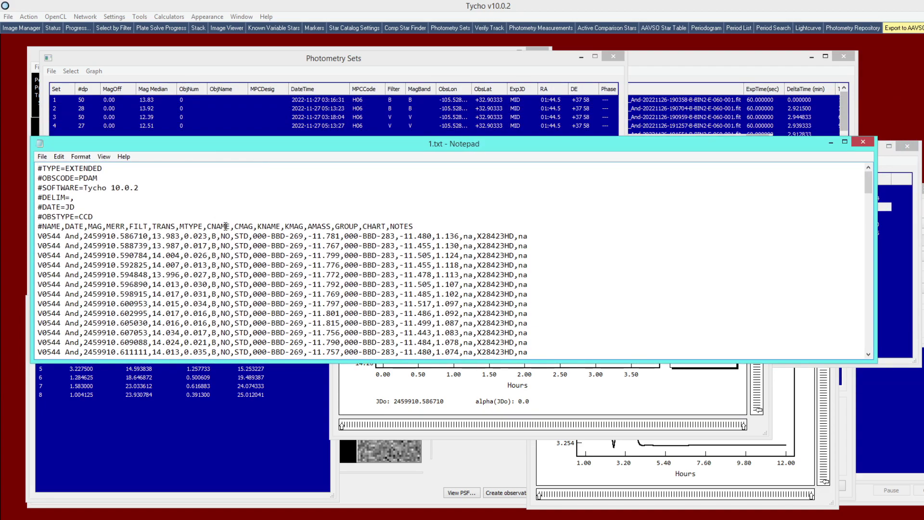
{"action": "double_click", "coordinate": [237, 235]}
{"action": "double_click", "coordinate": [225, 236]}
{"action": "left_click_drag", "start_coordinate": [868, 181], "coordinate": [868, 233]}
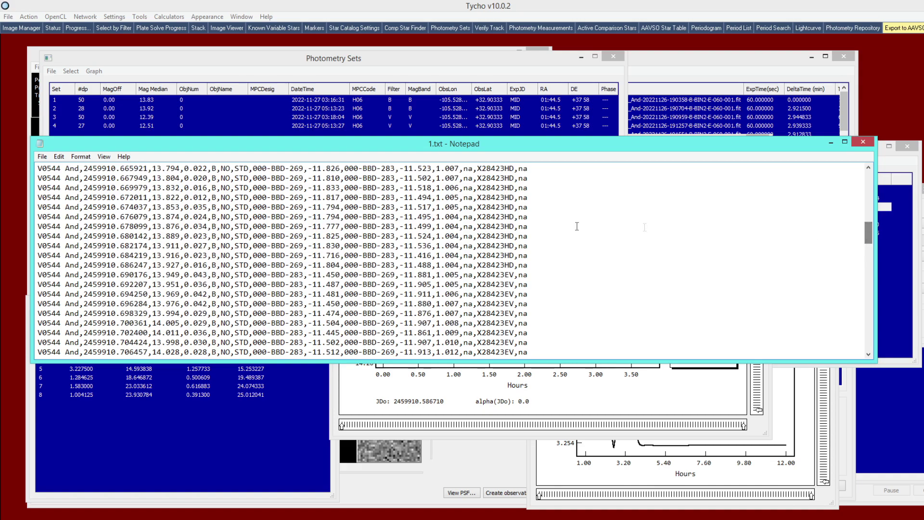
{"action": "double_click", "coordinate": [215, 226]}
{"action": "left_click_drag", "start_coordinate": [867, 238], "coordinate": [867, 288]}
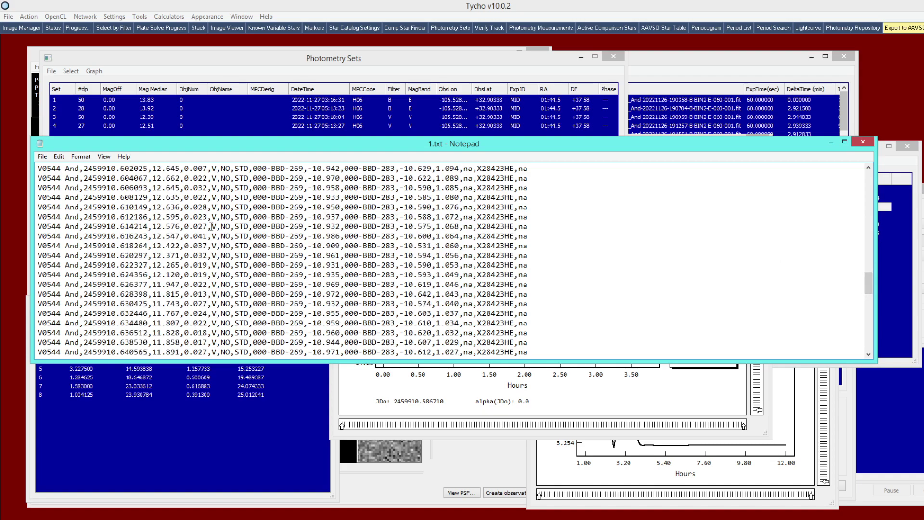
{"action": "left_click_drag", "start_coordinate": [869, 287], "coordinate": [868, 168]}
{"action": "left_click", "coordinate": [863, 141]}
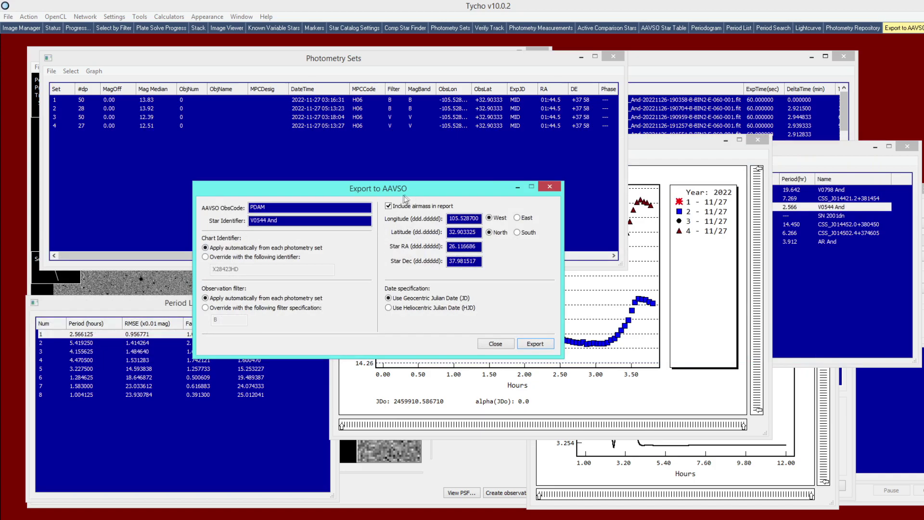
{"action": "left_click", "coordinate": [639, 161]}
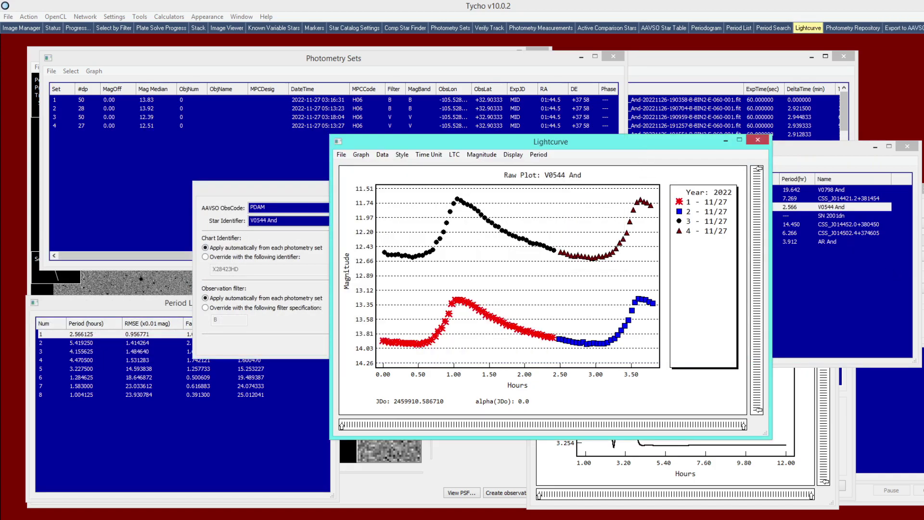